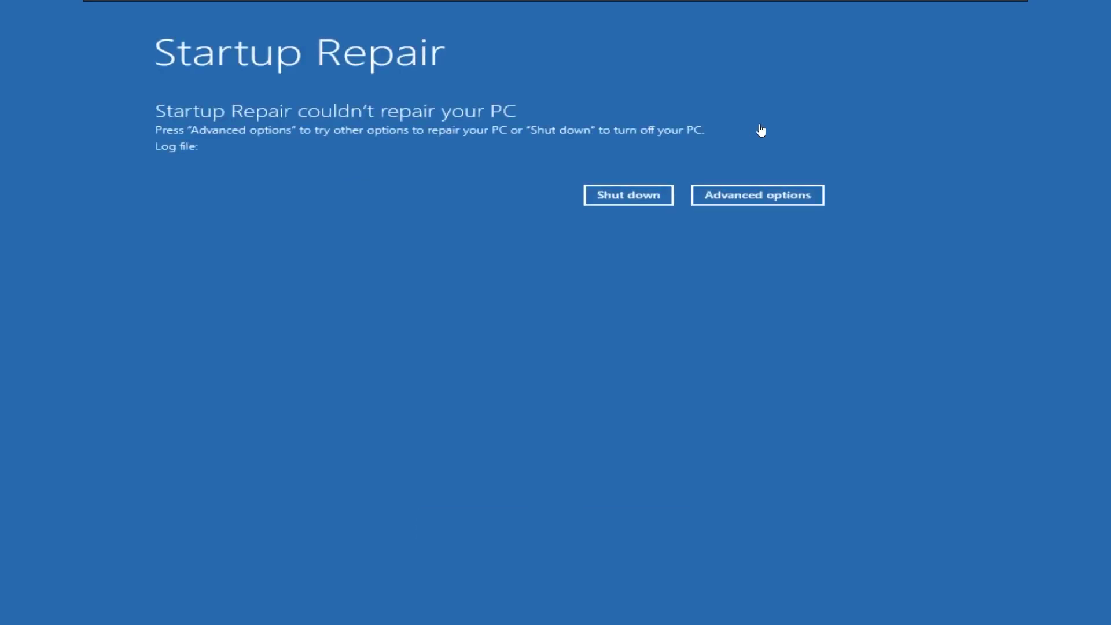
# Step: Open the recovery Command Prompt from the advanced troubleshooting options and launch Windows Server Setup with the setup command
pyautogui.click(775, 196)
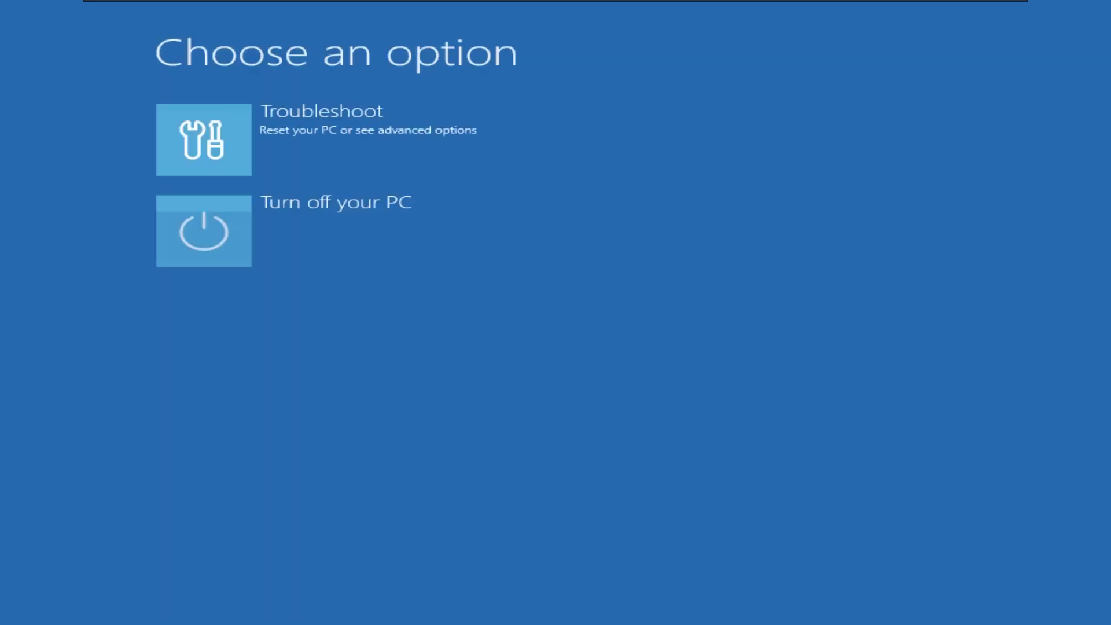
pyautogui.click(336, 122)
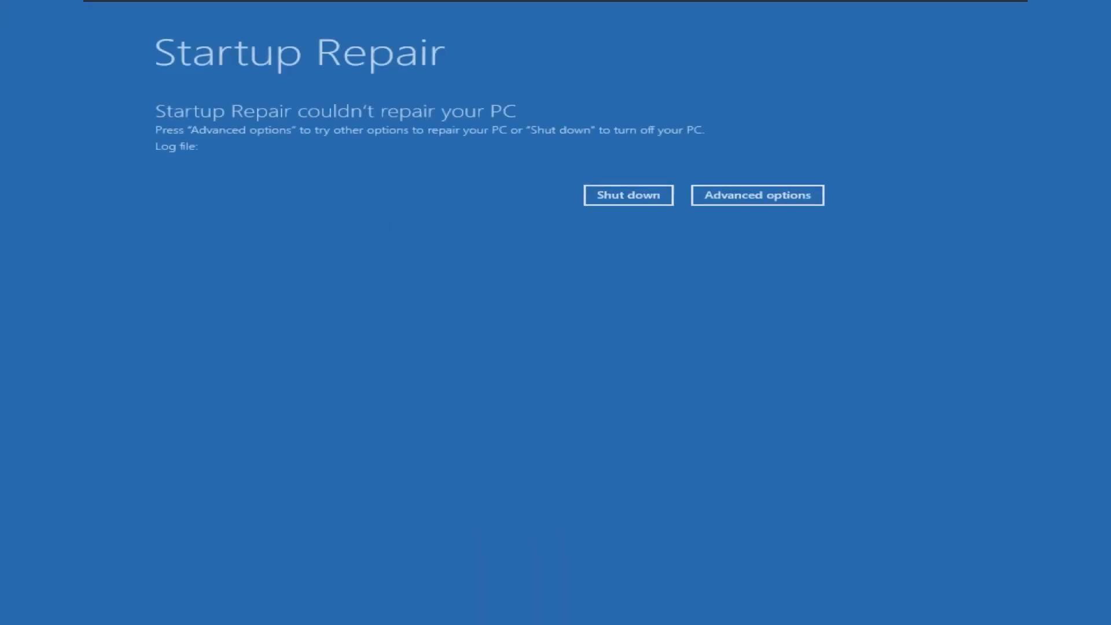
pyautogui.click(772, 196)
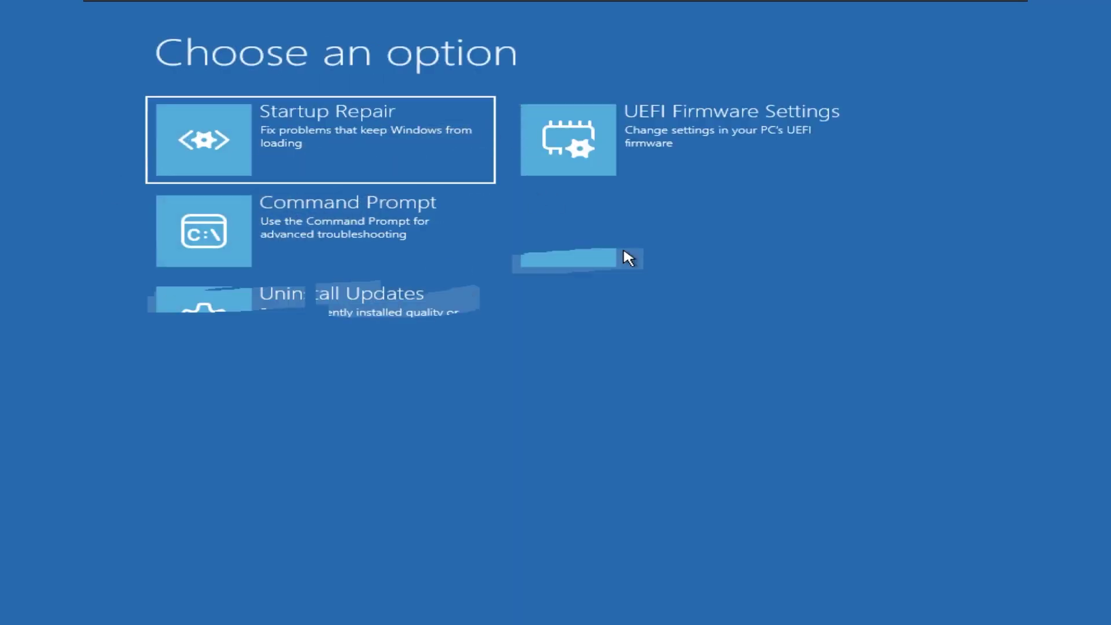
pyautogui.click(422, 225)
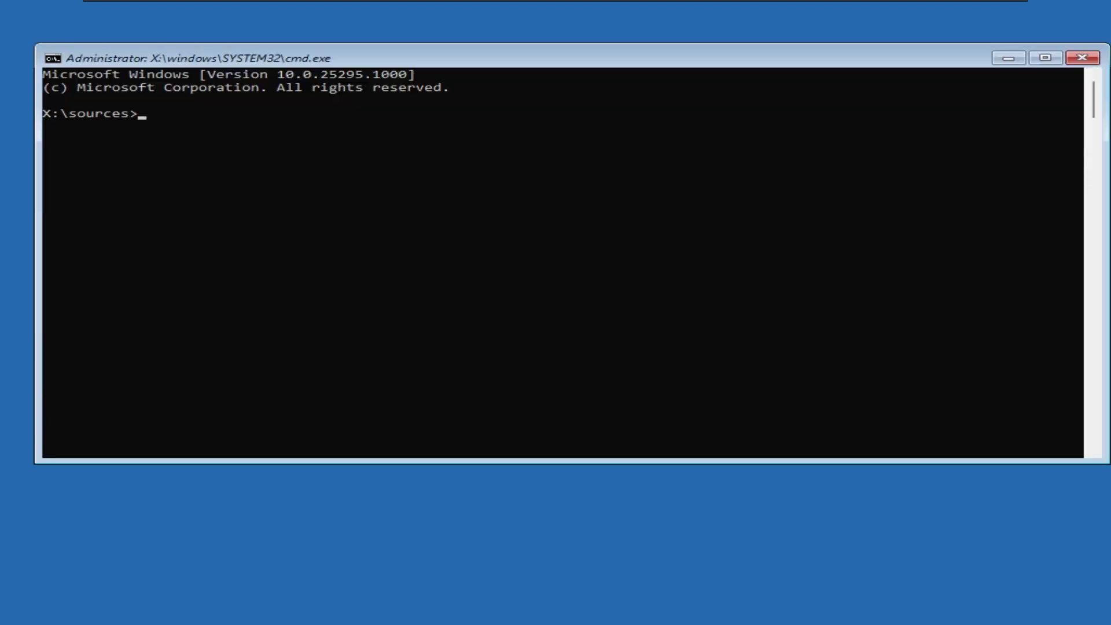
pyautogui.write('setup')
pyautogui.press('Return')
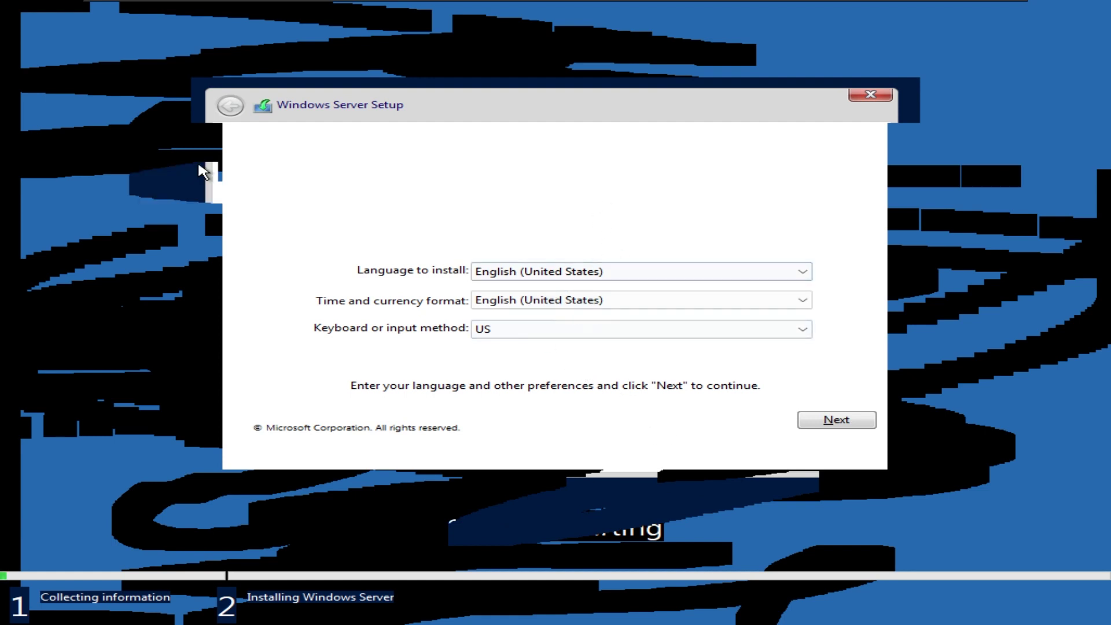
# Step: Set the time and currency format to Italian (Italy) with the Italian keyboard and continue the setup
pyautogui.press('Tab')
pyautogui.write('it')
pyautogui.press('Tab')
pyautogui.press('Tab')
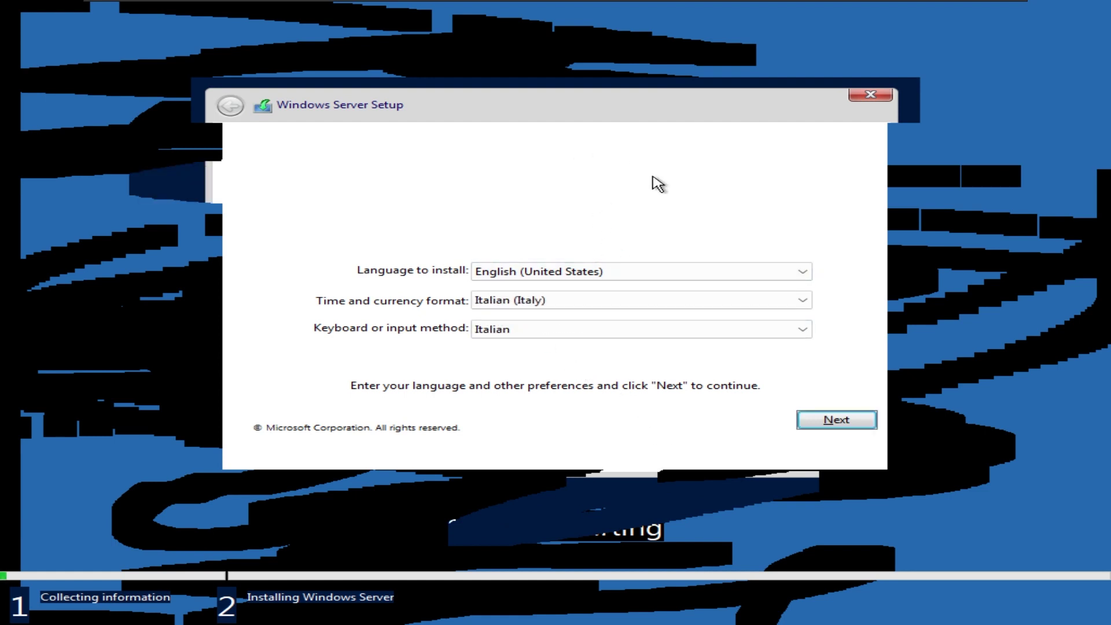
pyautogui.press('Return')
# Step: Continue the setup without a product key and accept the Microsoft Software License Terms
pyautogui.press('Tab')
pyautogui.press('Tab')
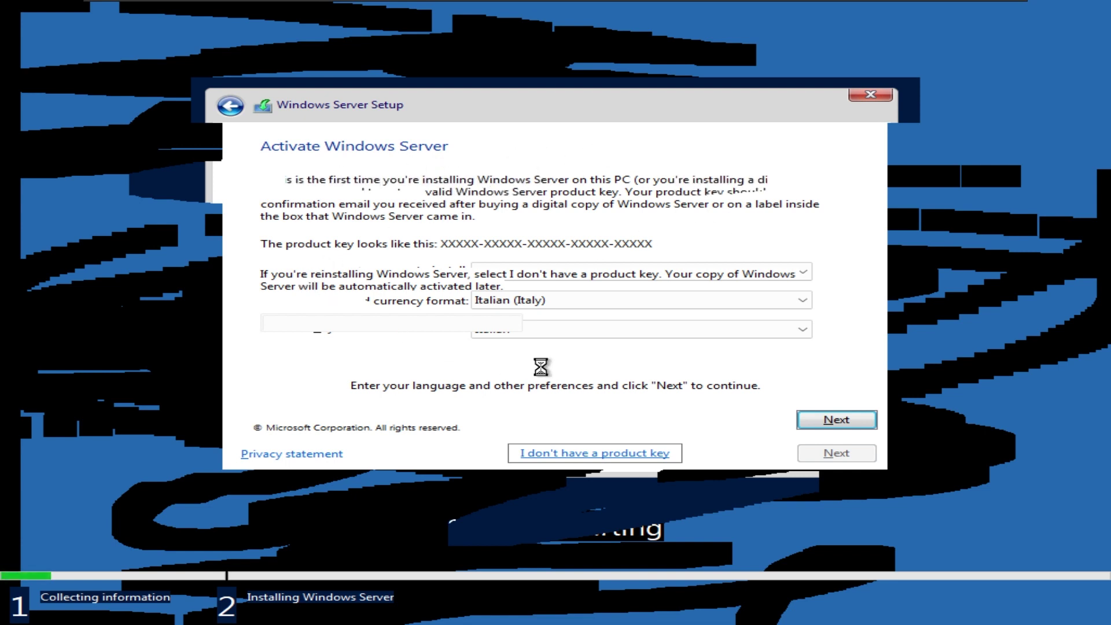
pyautogui.click(652, 454)
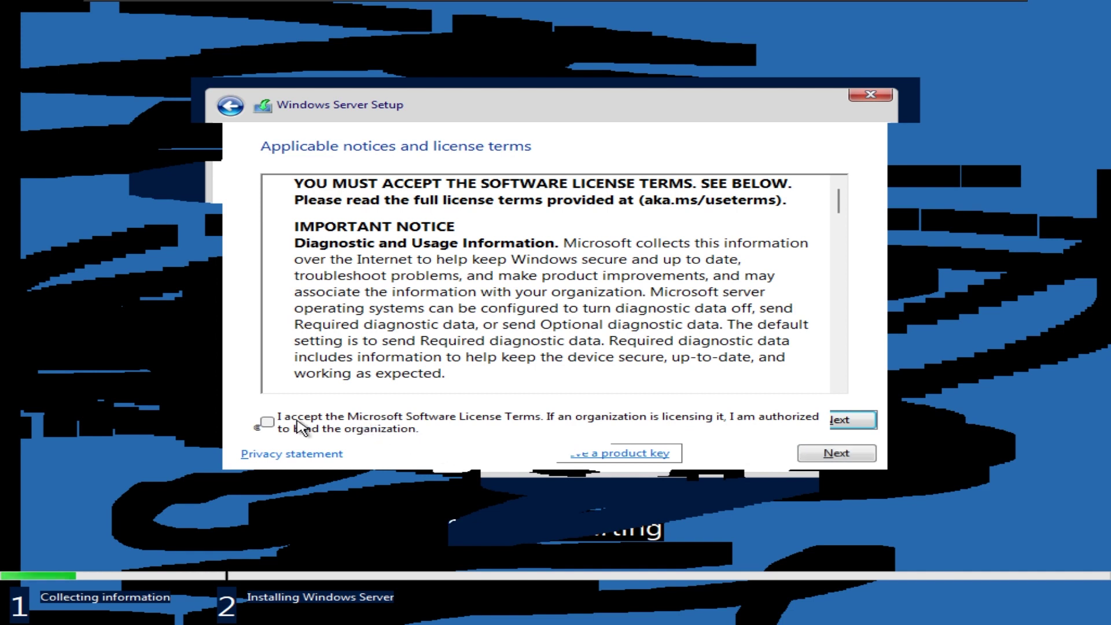
pyautogui.click(266, 423)
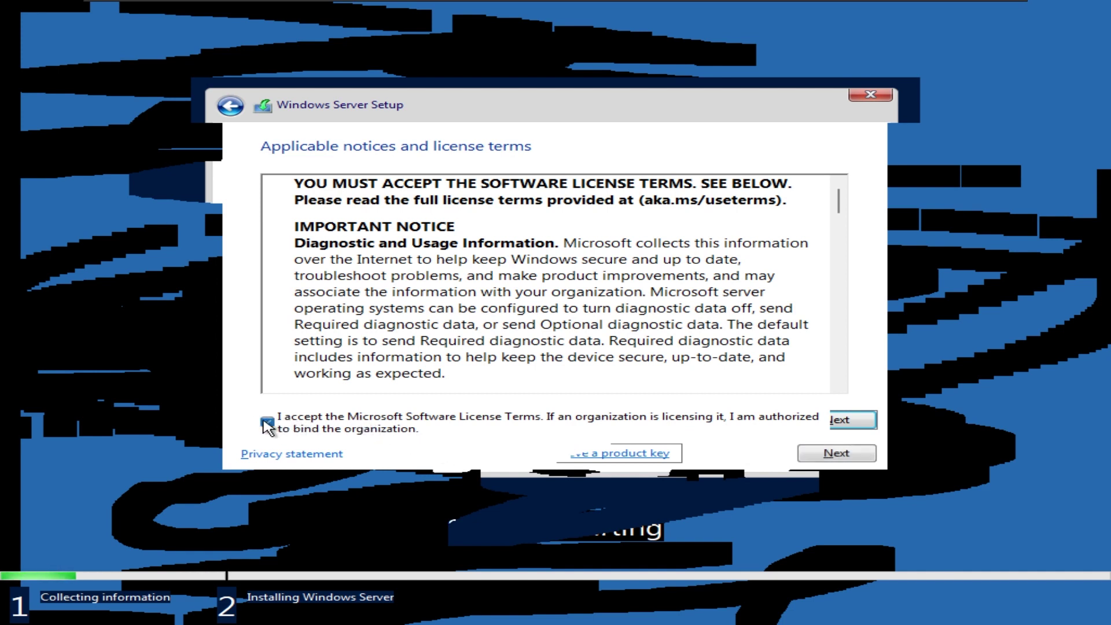
pyautogui.click(831, 454)
# Step: Choose the custom installation type and start installing Windows Server on Drive 0 Unallocated Space
pyautogui.click(478, 286)
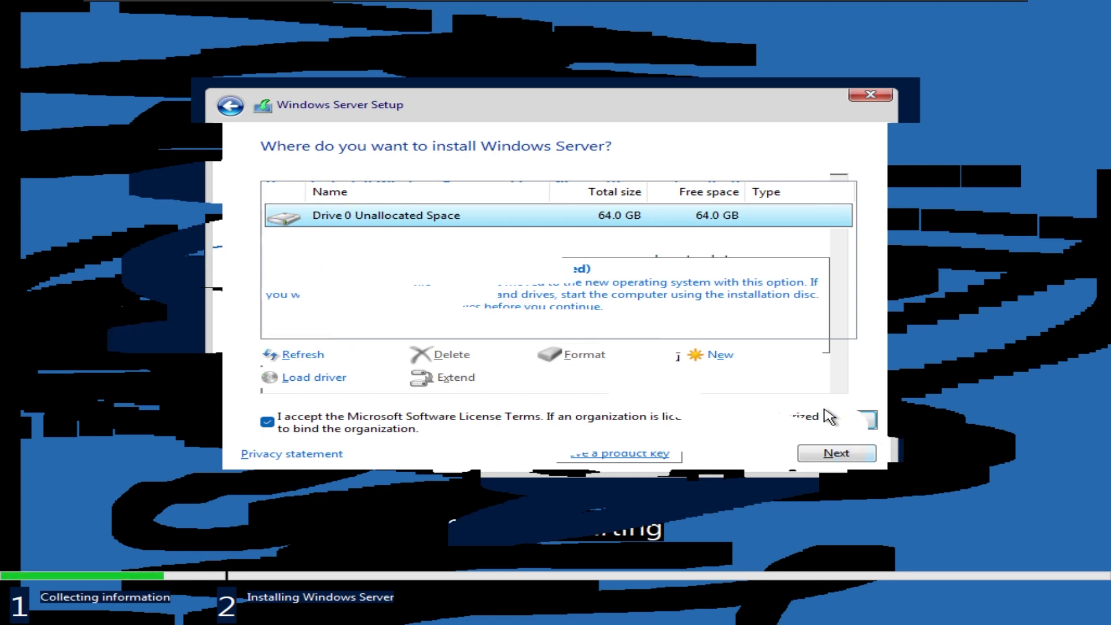
pyautogui.click(837, 453)
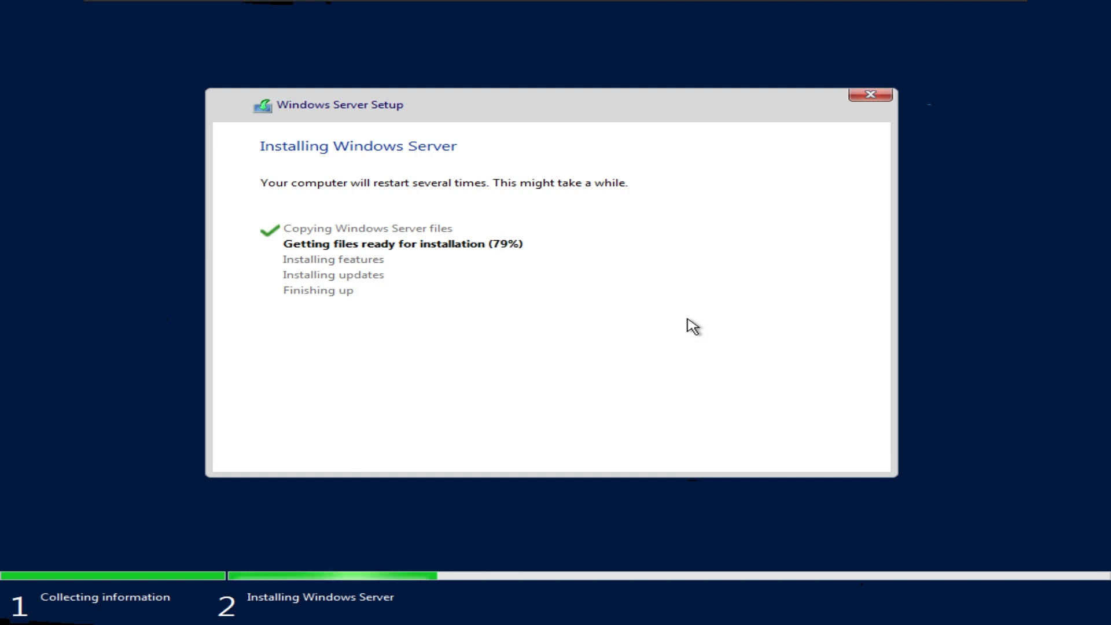
# Step: Launch Notepad from the Command Prompt while the installation runs and rearrange the open windows
pyautogui.hotkey('alt', 'Tab')
pyautogui.moveTo(527, 76)
pyautogui.mouseDown()
pyautogui.moveTo(376, 61)
pyautogui.moveTo(516, 84)
pyautogui.mouseUp()
pyautogui.write('notepad')
pyautogui.press('Return')
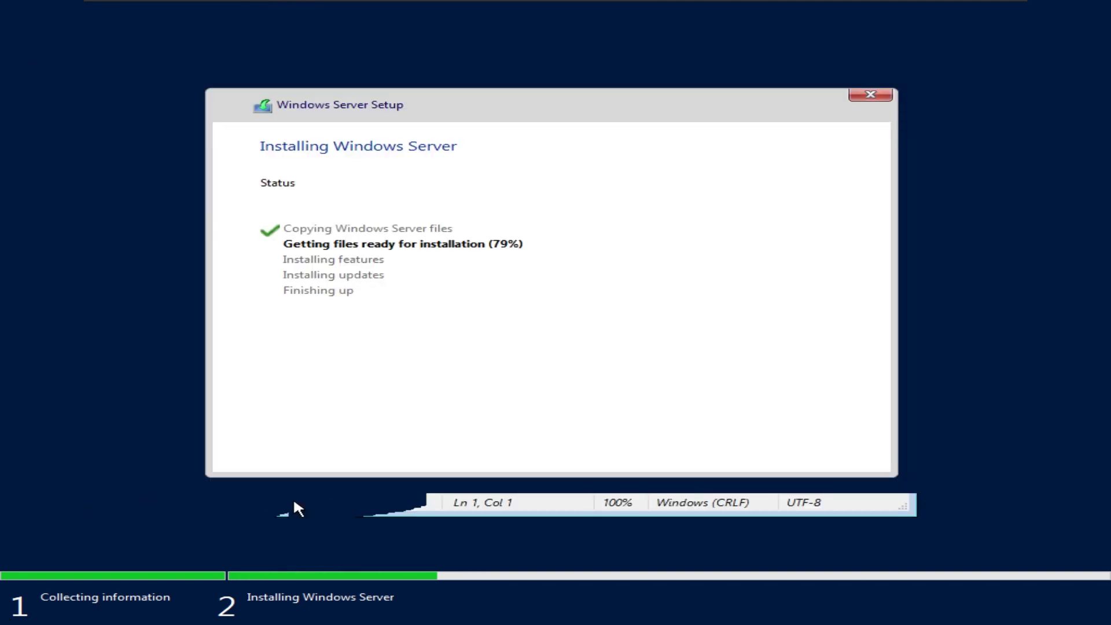
pyautogui.moveTo(434, 214); pyautogui.dragTo(176, 77)
pyautogui.click(37, 136)
pyautogui.click(440, 92)
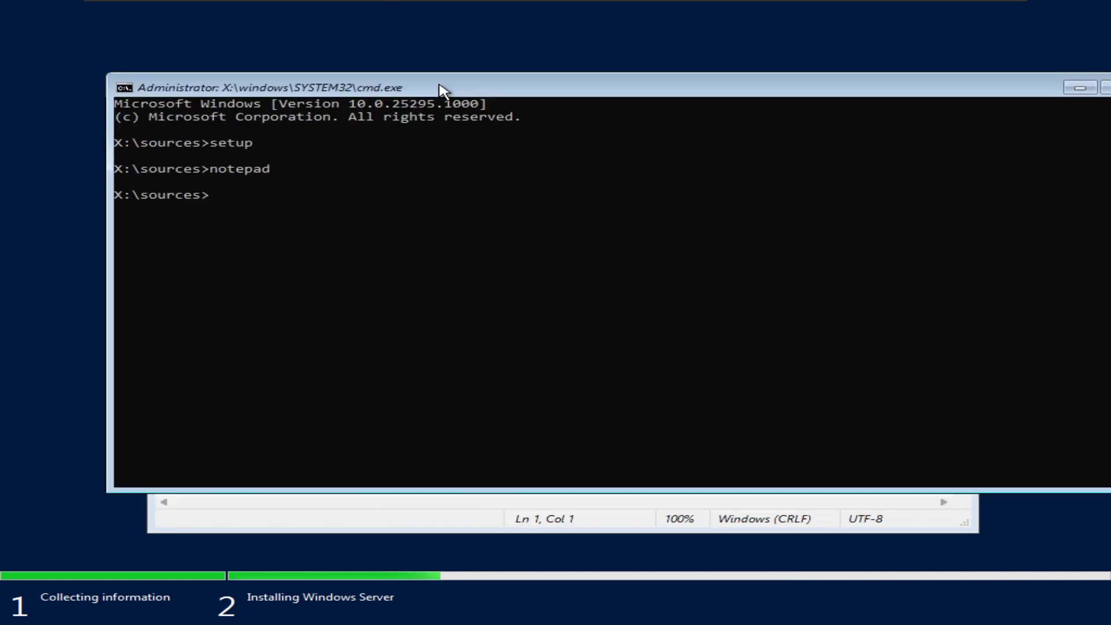
pyautogui.click(772, 516)
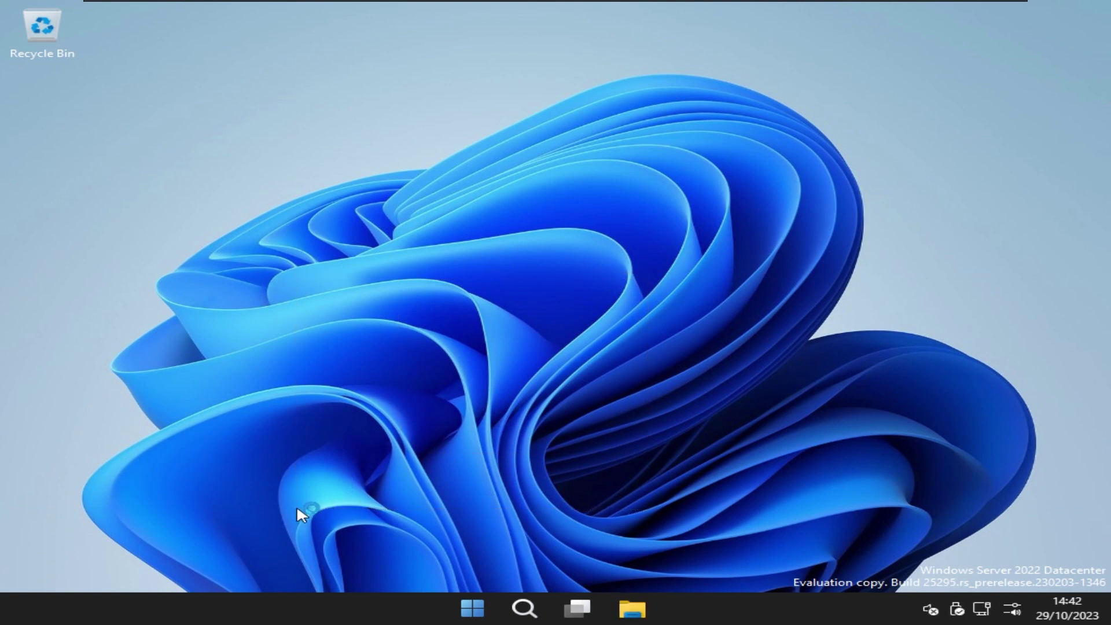
# Step: Run winver to view the installed Windows version, and look at the Start menu
pyautogui.press('super+r')
pyautogui.write('winver')
pyautogui.press('Return')
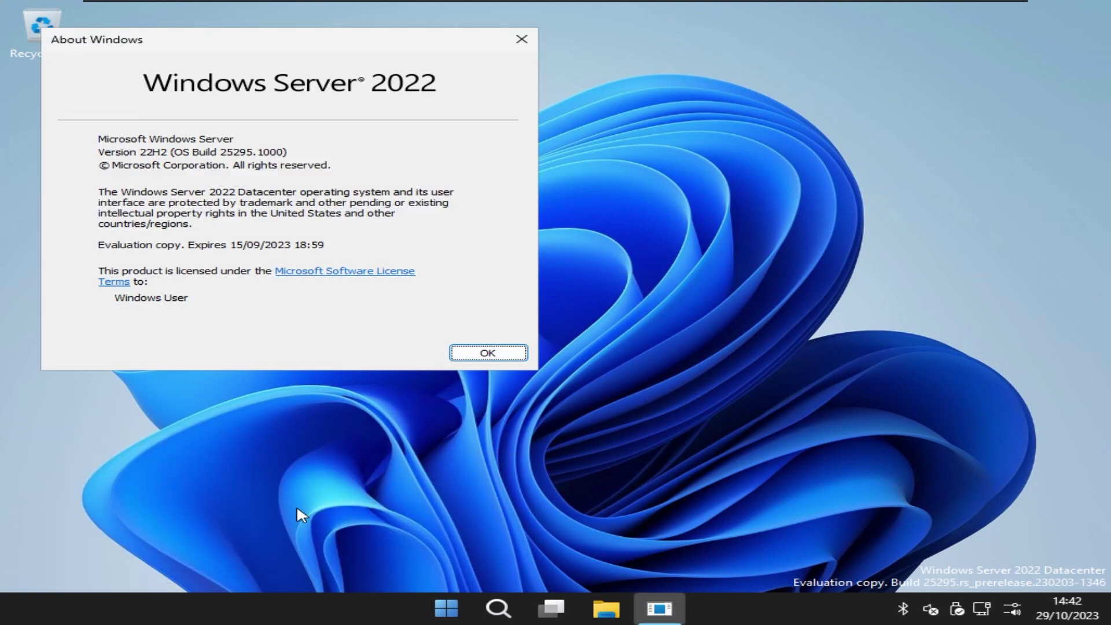
pyautogui.press('super')
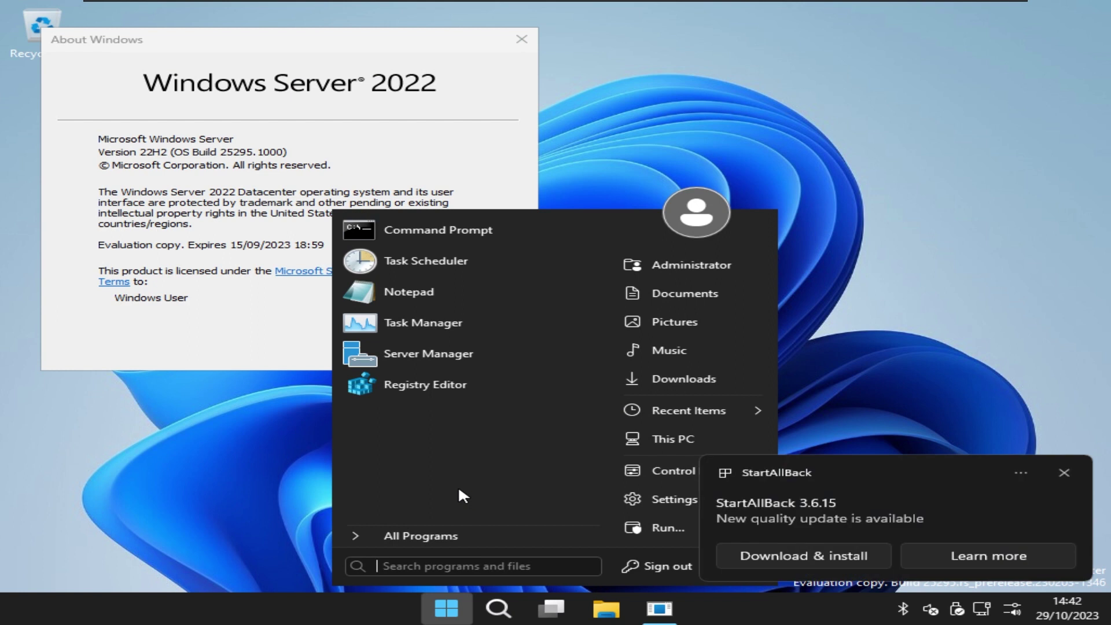
# Step: Download the StartAllBack 3.6.15 update and open its installer
pyautogui.click(853, 553)
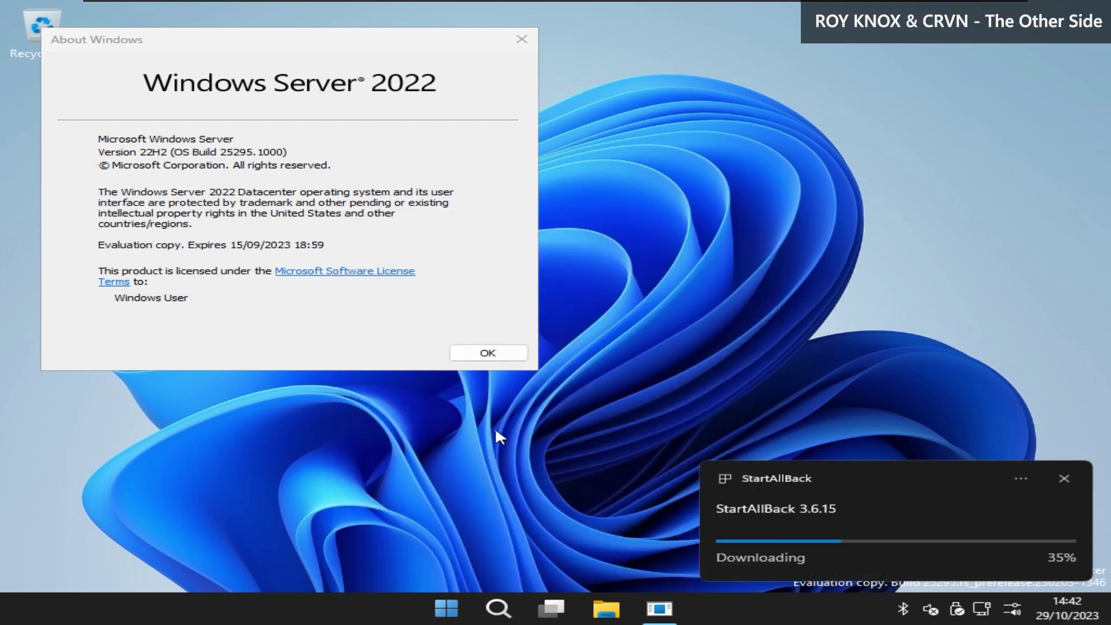
pyautogui.click(189, 7)
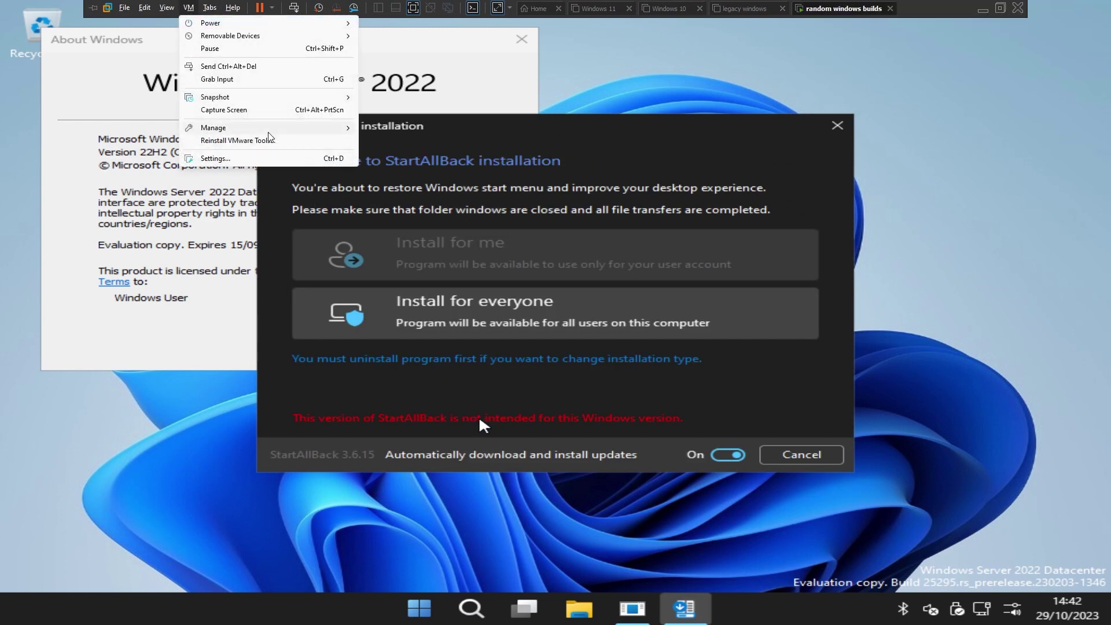
pyautogui.press('Escape')
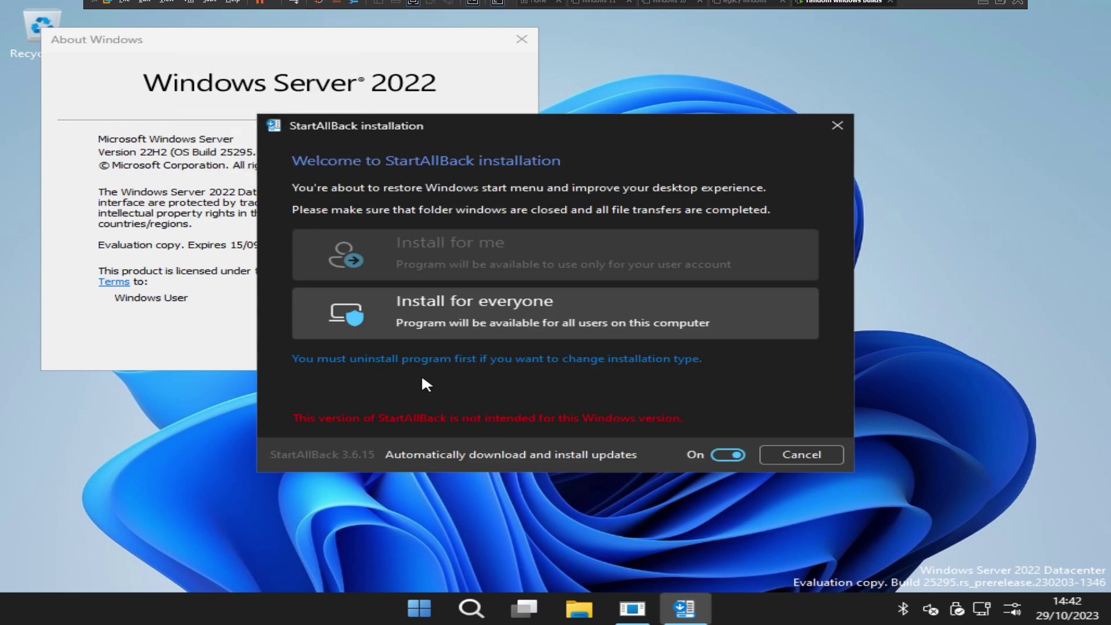
# Step: Browse This PC in File Explorer, view the properties of Local Disk (C:), and close the window
pyautogui.press('super+e')
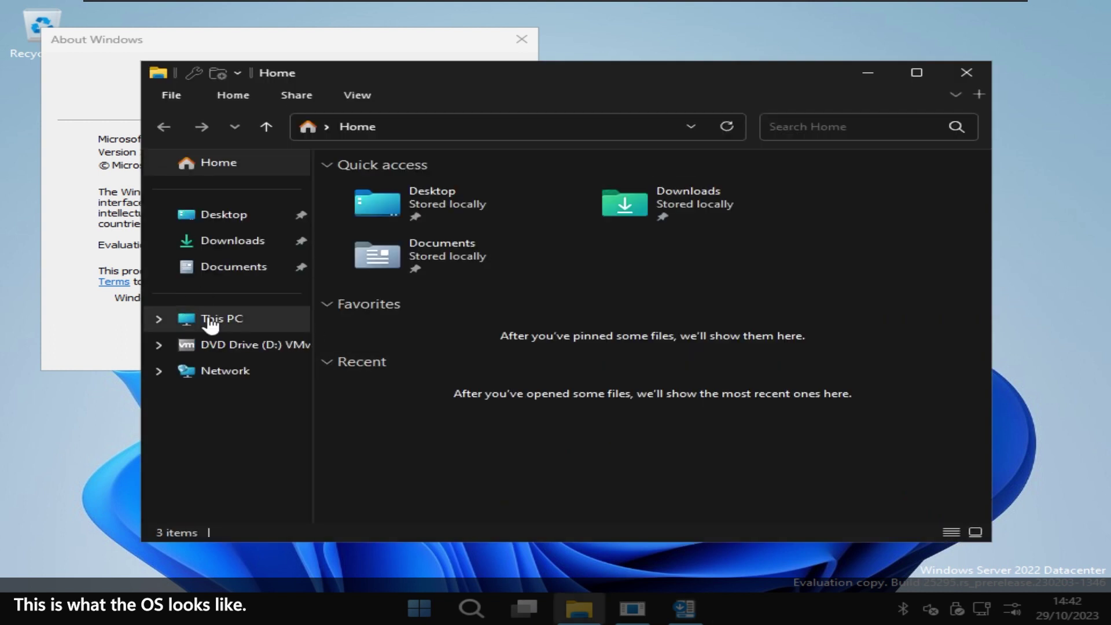
pyautogui.click(217, 319)
pyautogui.moveTo(459, 342); pyautogui.dragTo(499, 203)
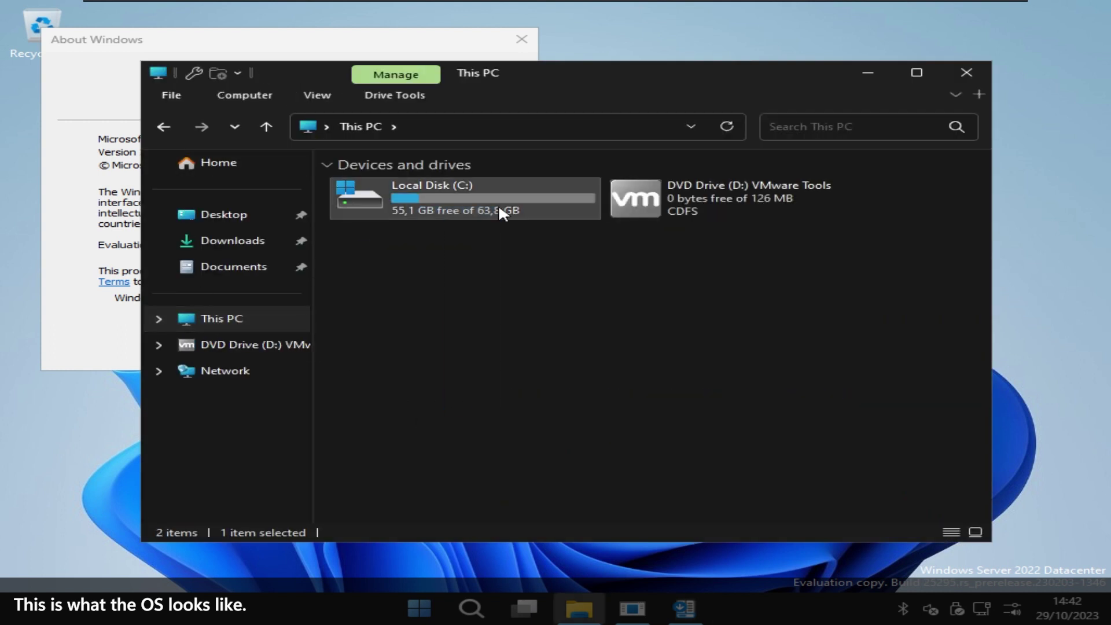
pyautogui.hotkey('alt', 'Return')
pyautogui.press('Escape')
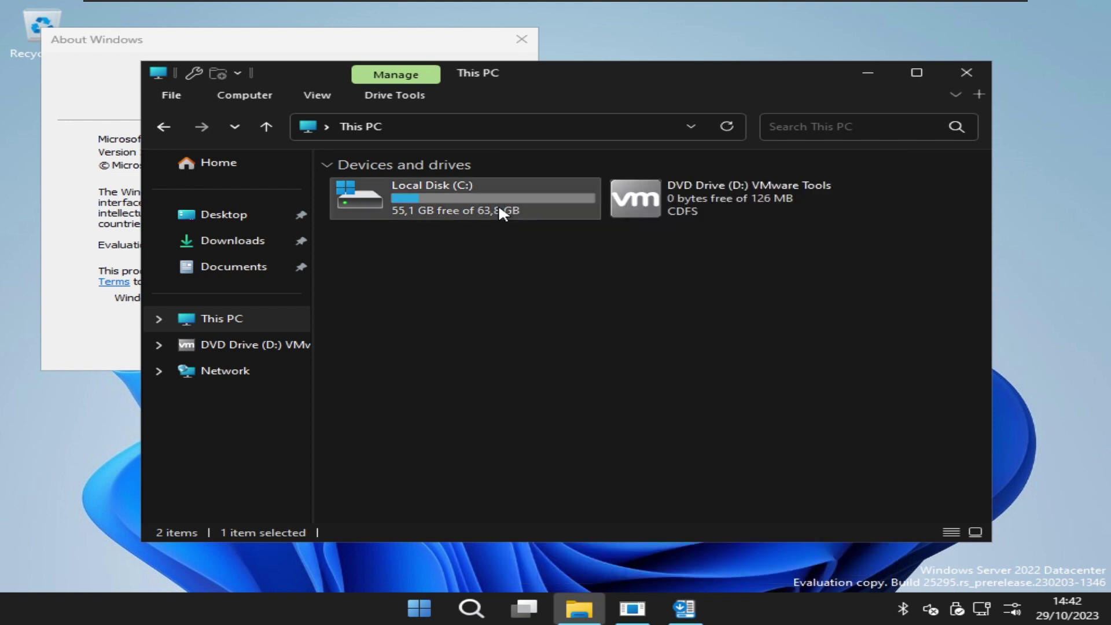
pyautogui.hotkey('alt', 'F4')
# Step: Install the StartAllBack update for everyone and dismiss the expired-build notice
pyautogui.click(559, 303)
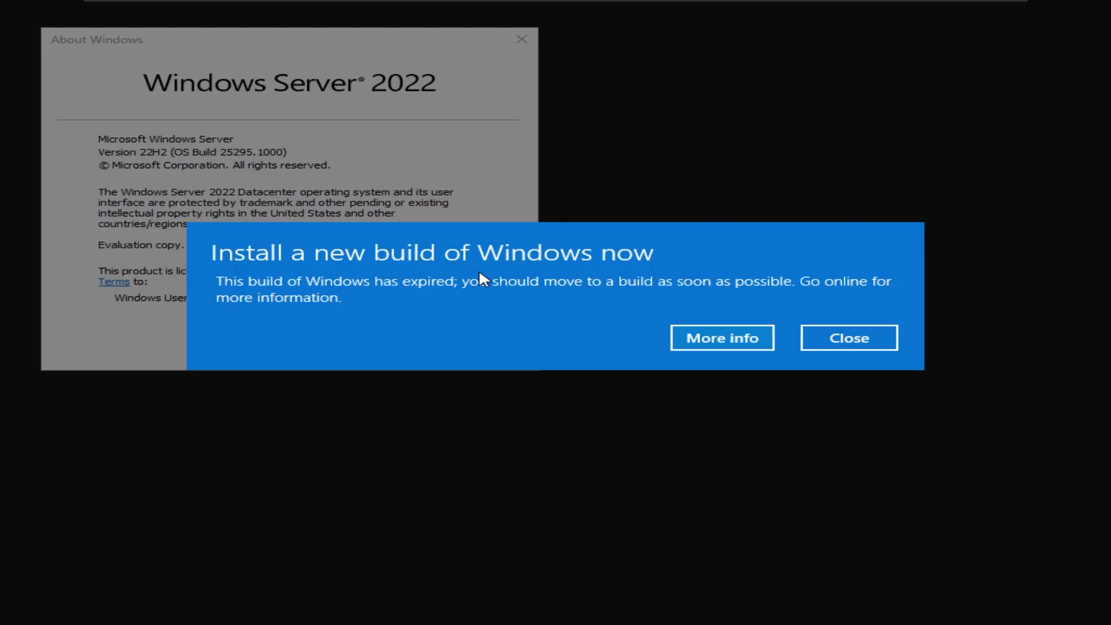
pyautogui.press('Escape')
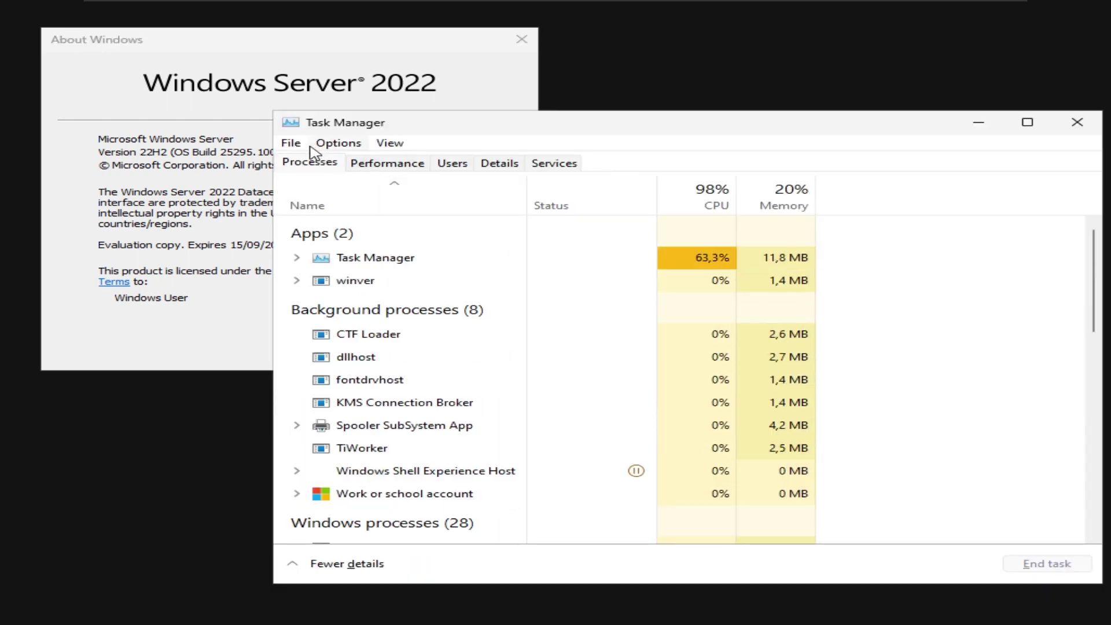
# Step: Try to run D:\setup64 as a new task from Task Manager
pyautogui.click(317, 145)
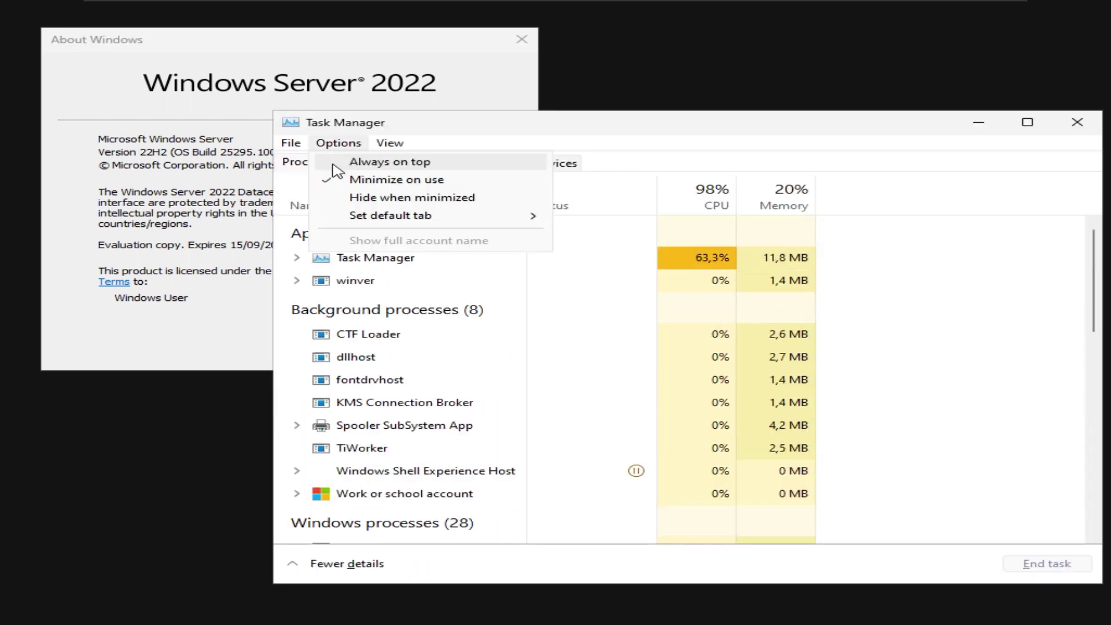
pyautogui.moveTo(291, 143)
pyautogui.click(316, 160)
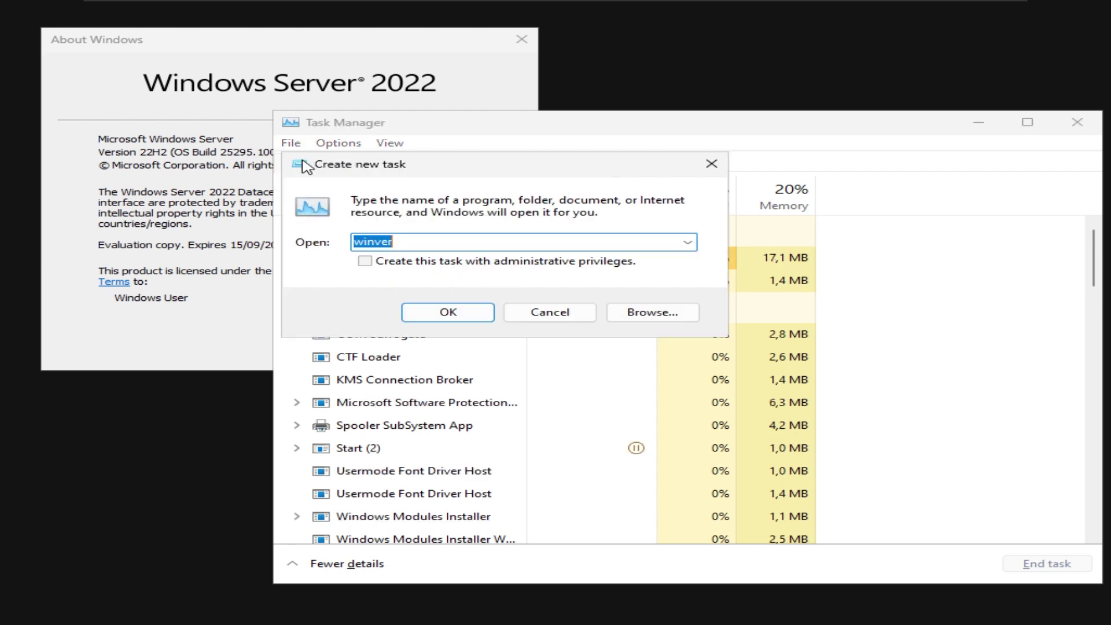
pyautogui.write('D:\\setup.exe')
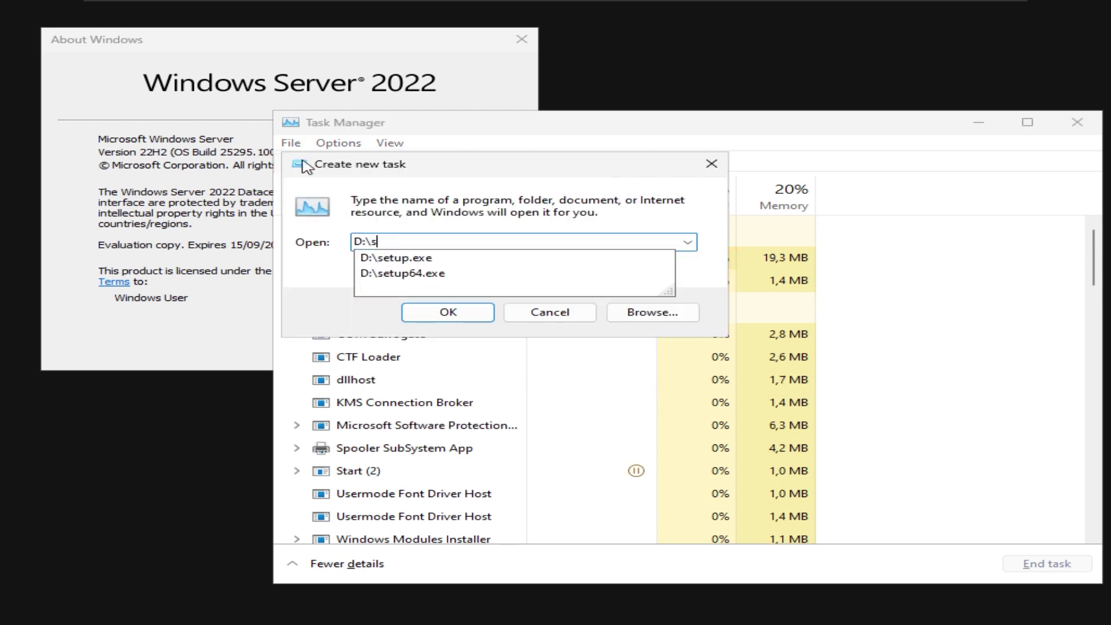
pyautogui.press('Return')
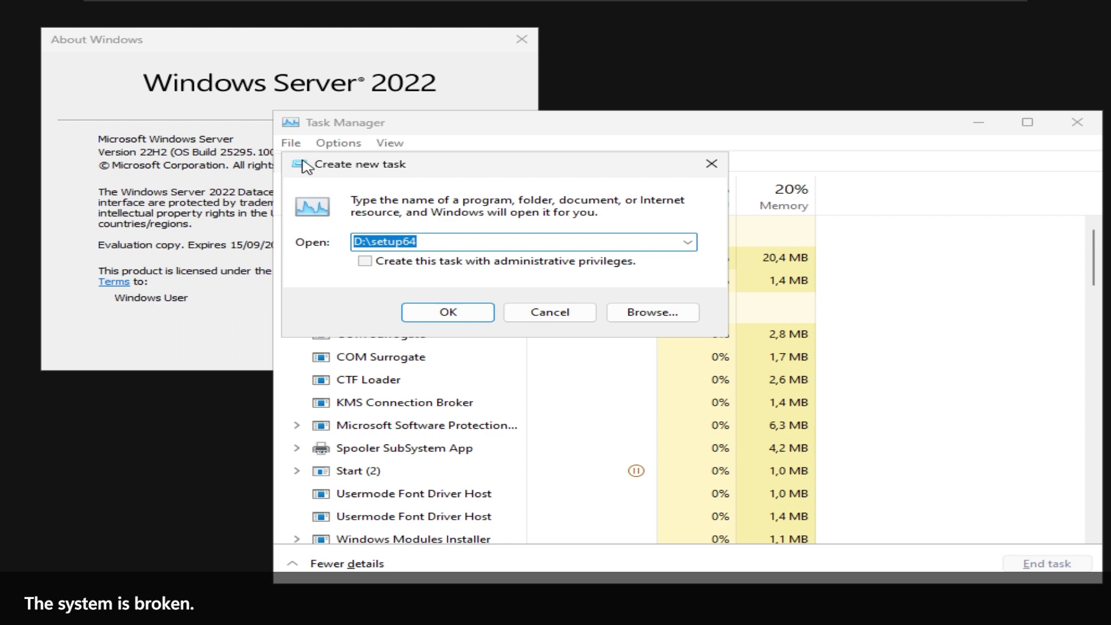
pyautogui.click(448, 313)
pyautogui.hotkey('alt', 'Tab')
pyautogui.hotkey('alt', 'Tab')
# Step: Try to restart the Windows shell by running explorer as a new task
pyautogui.click(293, 143)
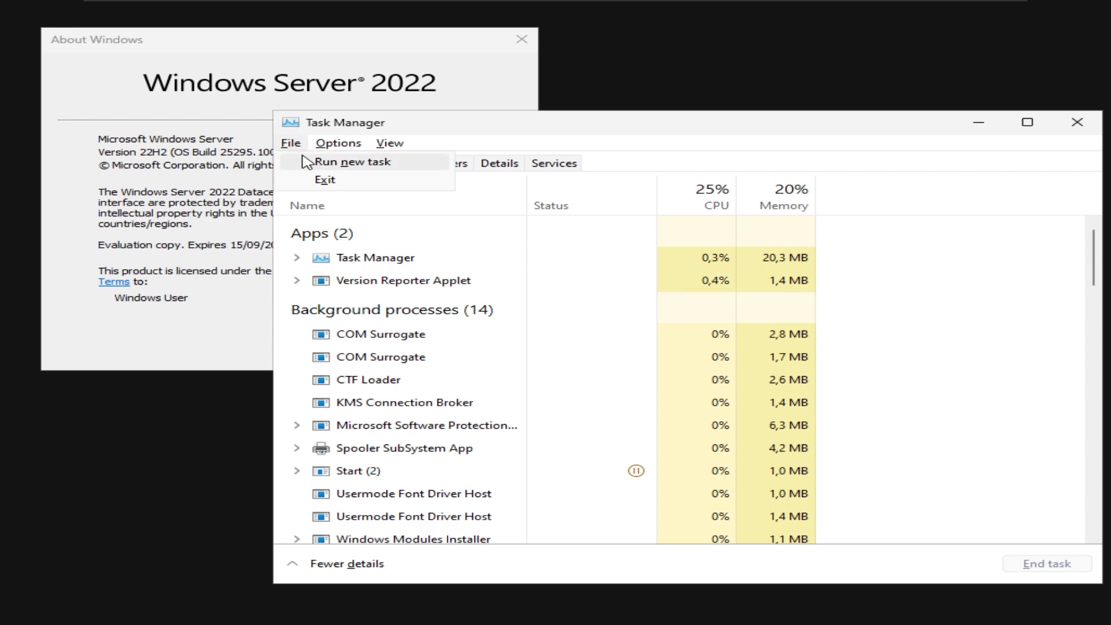
pyautogui.click(304, 161)
pyautogui.write('explorer')
pyautogui.hotkey('ctrl', 'a')
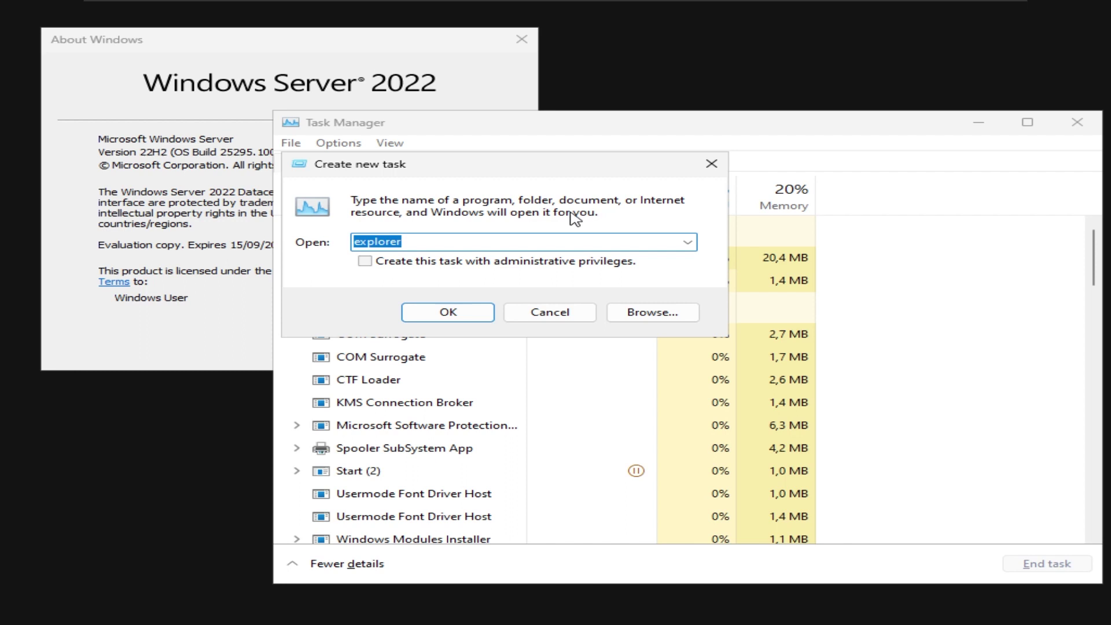
pyautogui.write('exp')
pyautogui.press('Return')
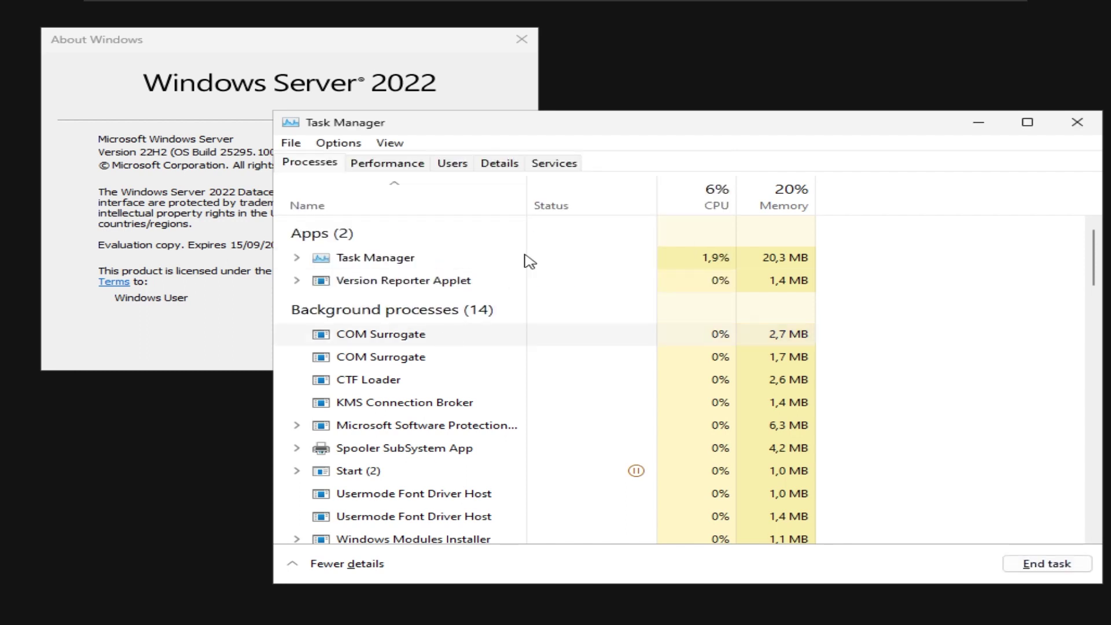
# Step: Close Task Manager and the About Windows dialog
pyautogui.click(1077, 122)
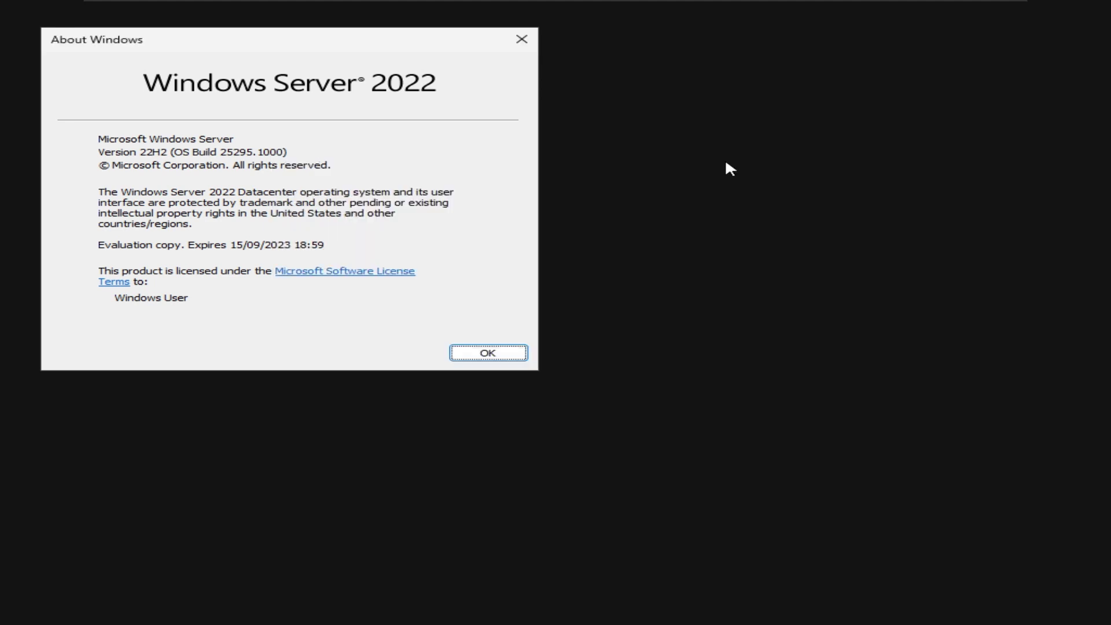
pyautogui.press('Return')
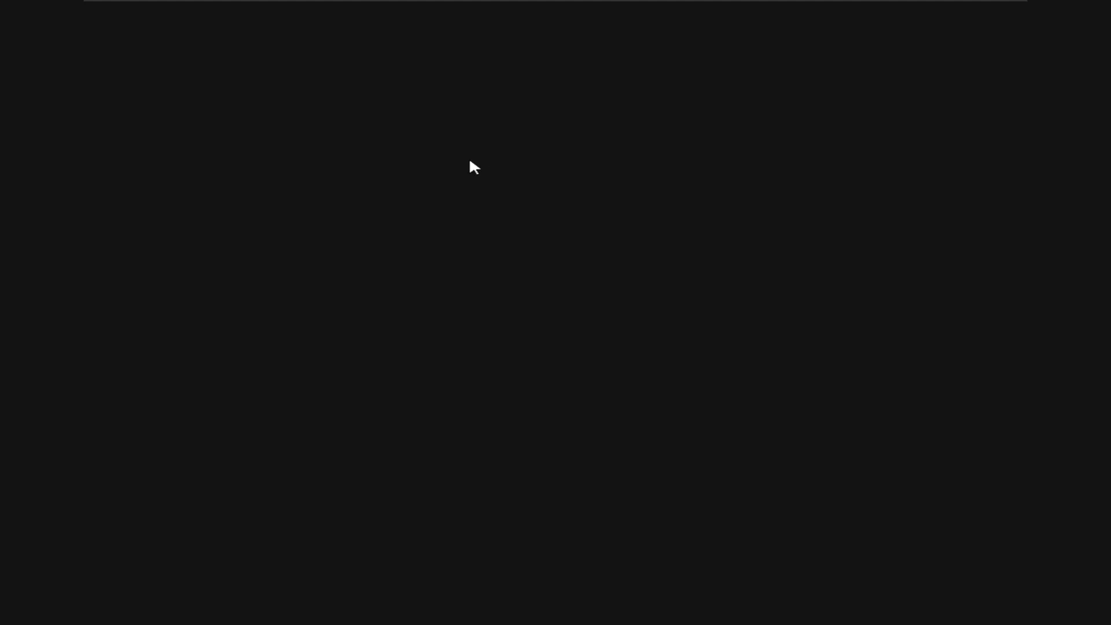
# Step: Lock the Windows session, unlock it again, and bring Task Manager back up
pyautogui.hotkey('ctrl', 'alt', 'Delete')
pyautogui.press('Return')
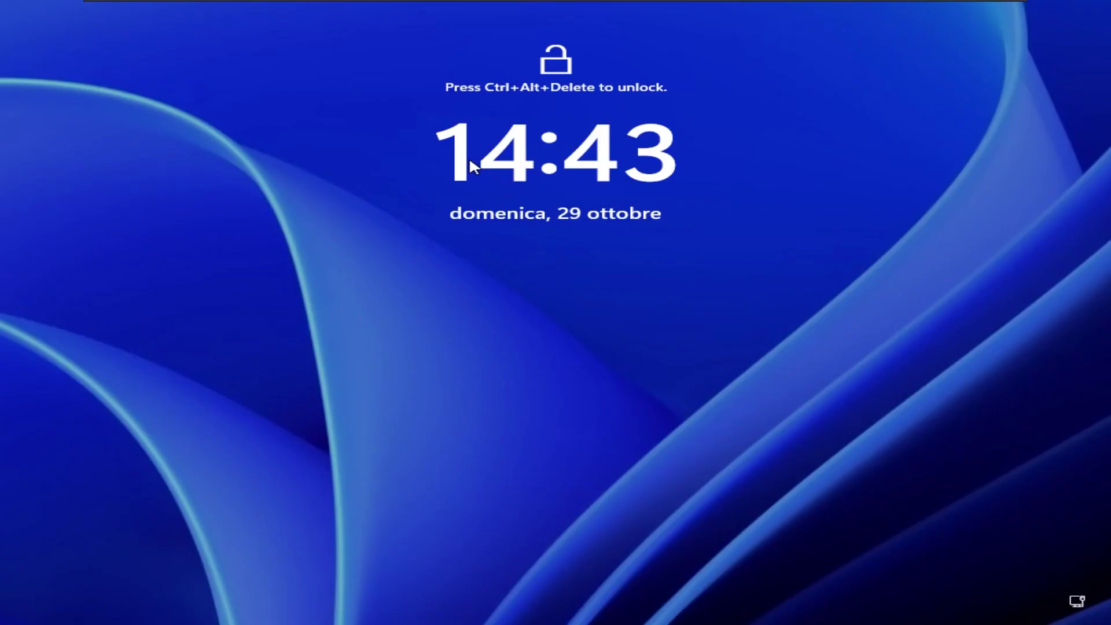
pyautogui.hotkey('ctrl', 'alt', 'Delete')
pyautogui.press('Return')
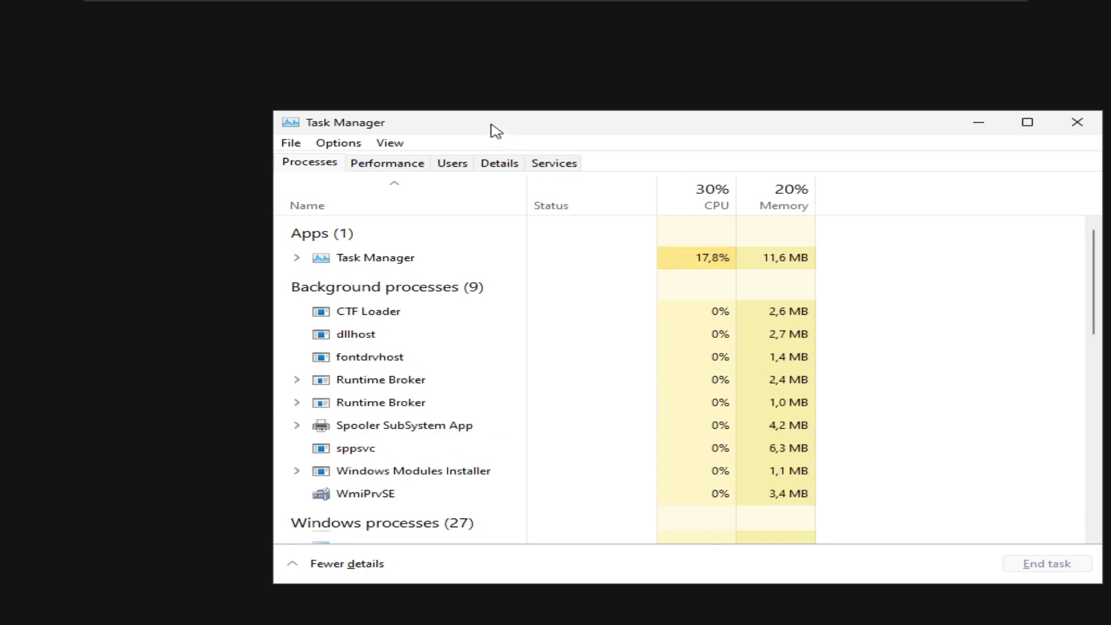
pyautogui.moveTo(494, 127); pyautogui.dragTo(391, 112)
pyautogui.click(192, 120)
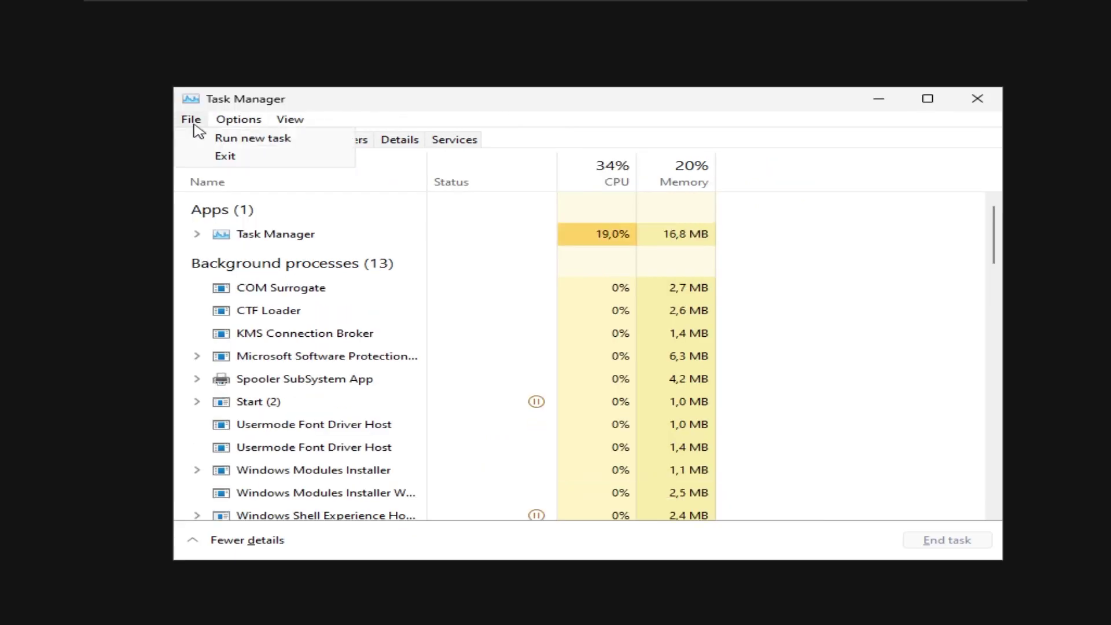
pyautogui.click(212, 143)
pyautogui.write('wi')
pyautogui.press('Escape')
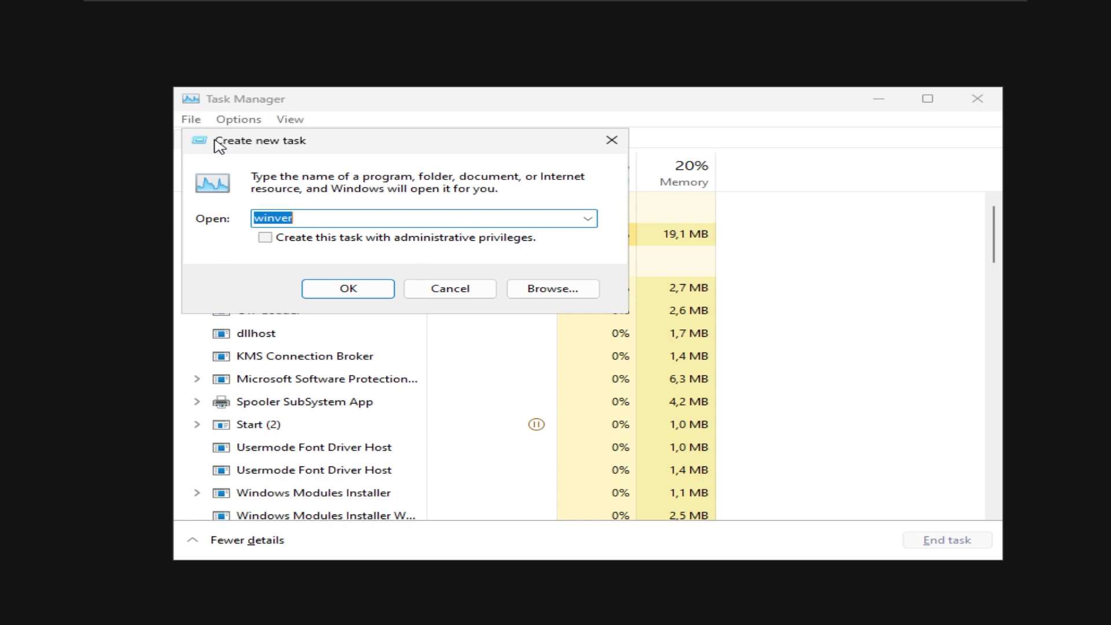
pyautogui.press('Escape')
# Step: Sign out of the Windows session and sign back in as Administrator, with Task Manager open again
pyautogui.hotkey('ctrl', 'alt', 'Delete')
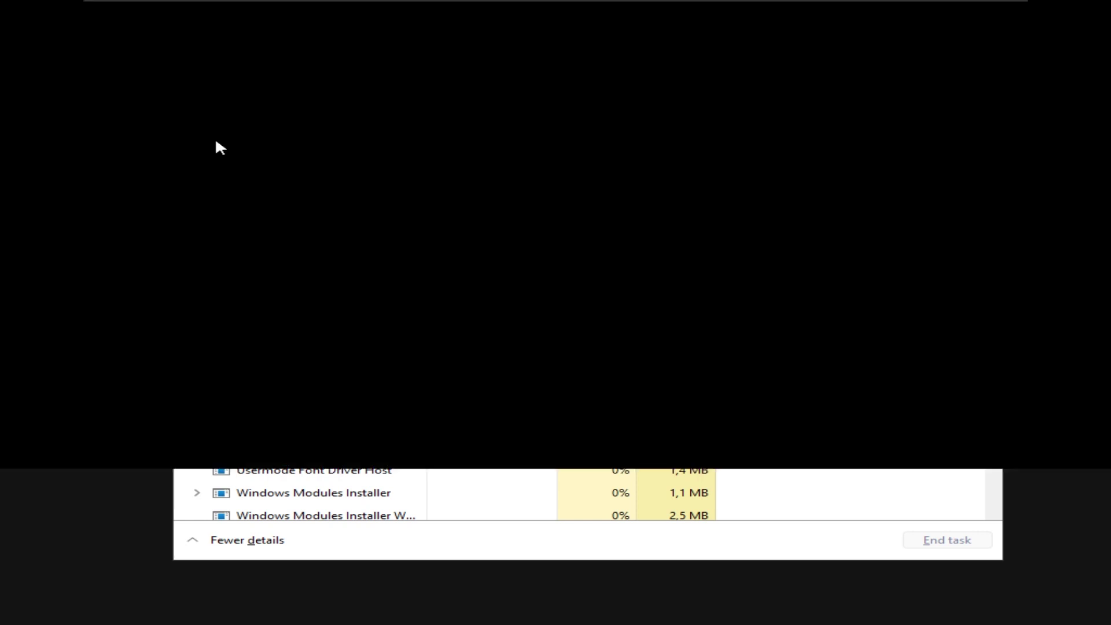
pyautogui.press('Down')
pyautogui.press('Return')
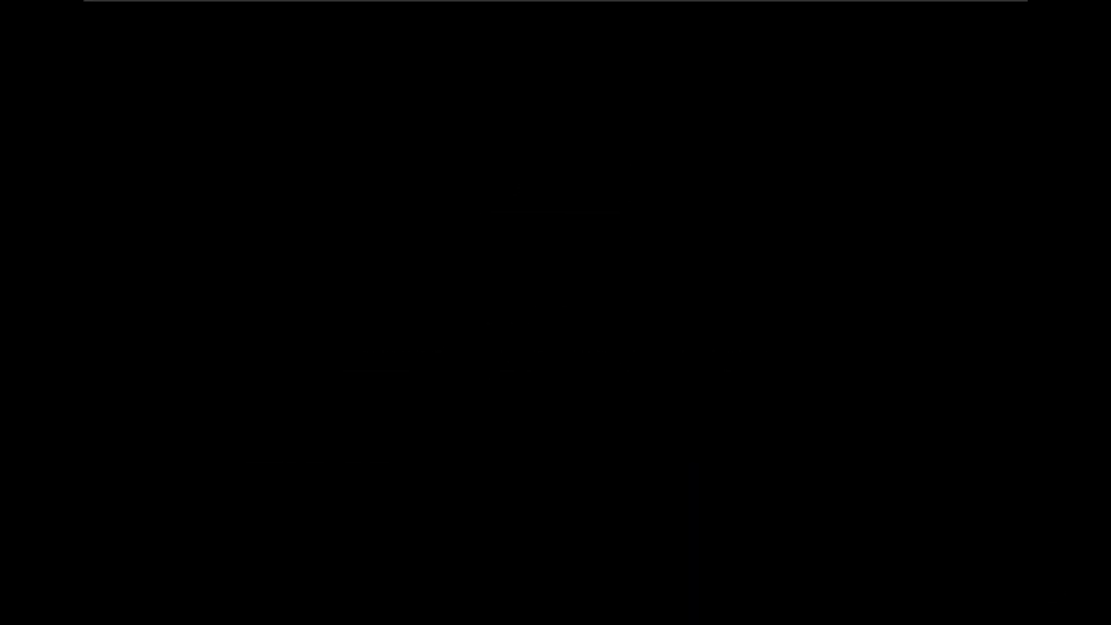
pyautogui.hotkey('ctrl', 'alt', 'Delete')
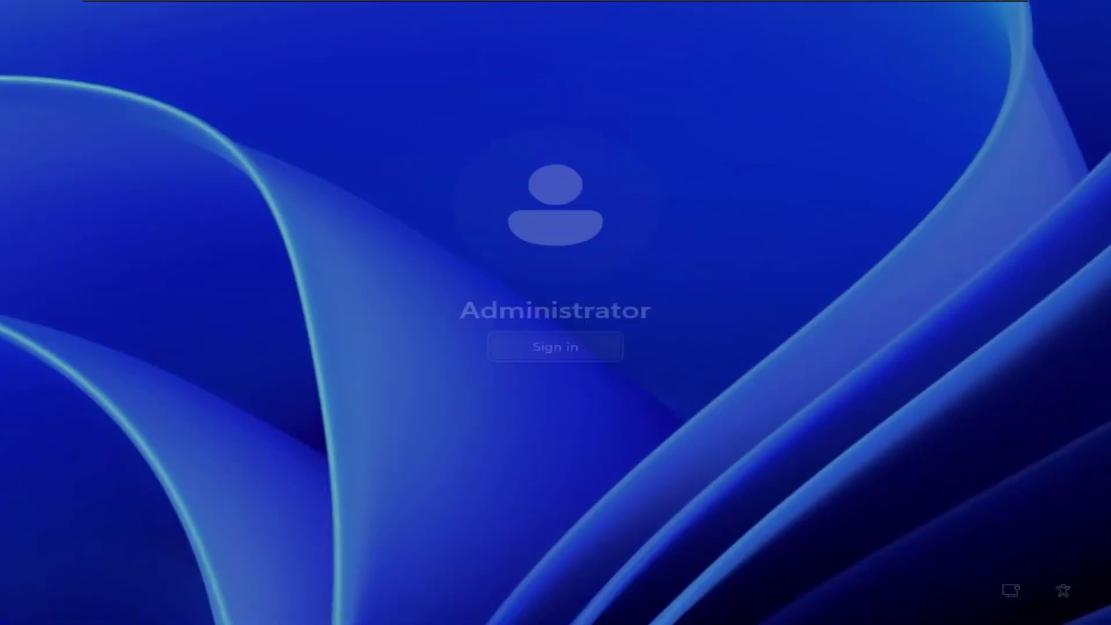
pyautogui.press('Return')
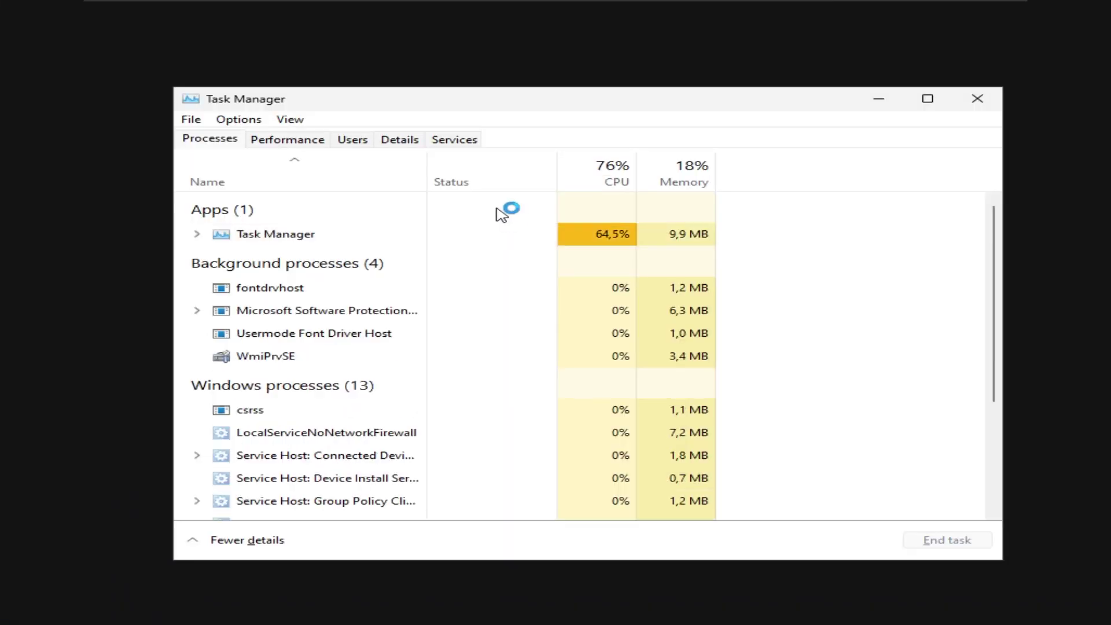
pyautogui.click(188, 120)
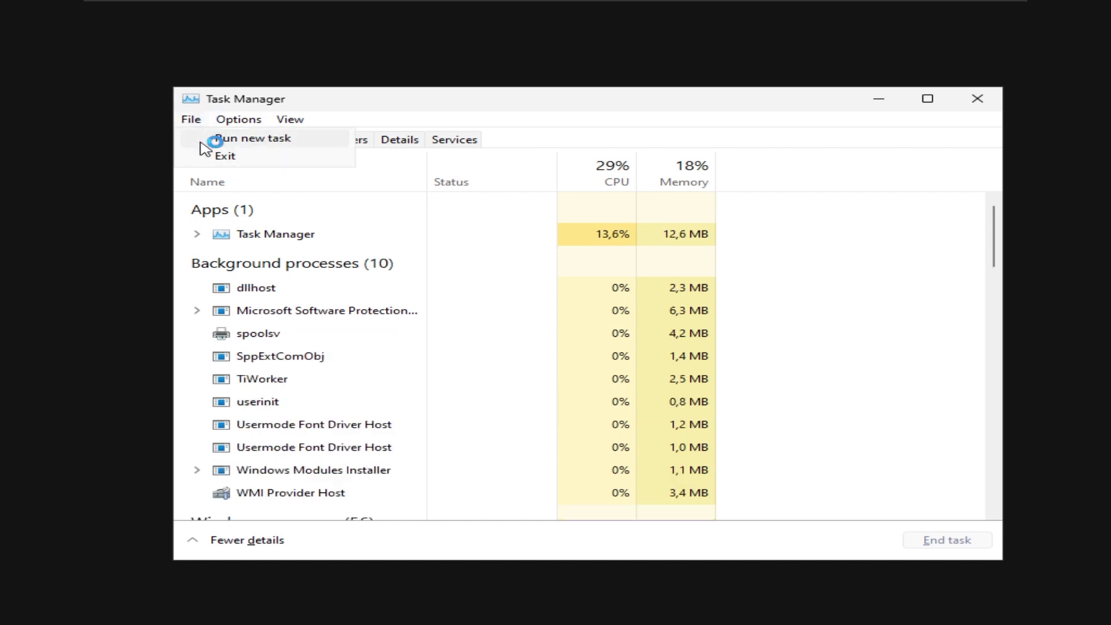
pyautogui.click(209, 139)
pyautogui.press('Escape')
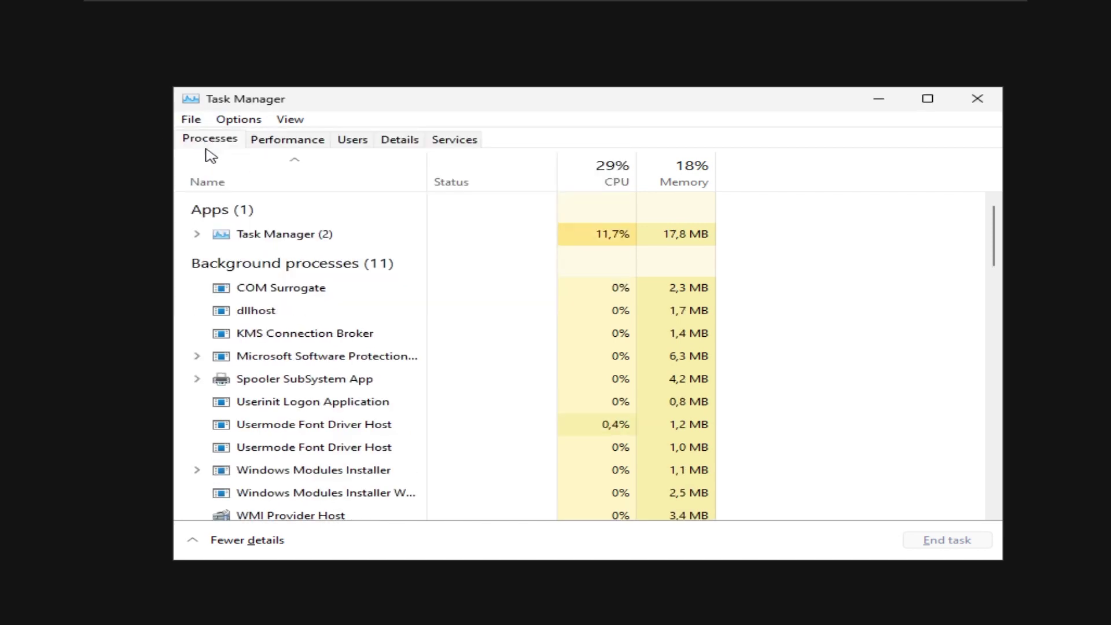
# Step: Restart the virtual machine's Windows from the security options screen
pyautogui.hotkey('ctrl', 'alt', 'Delete')
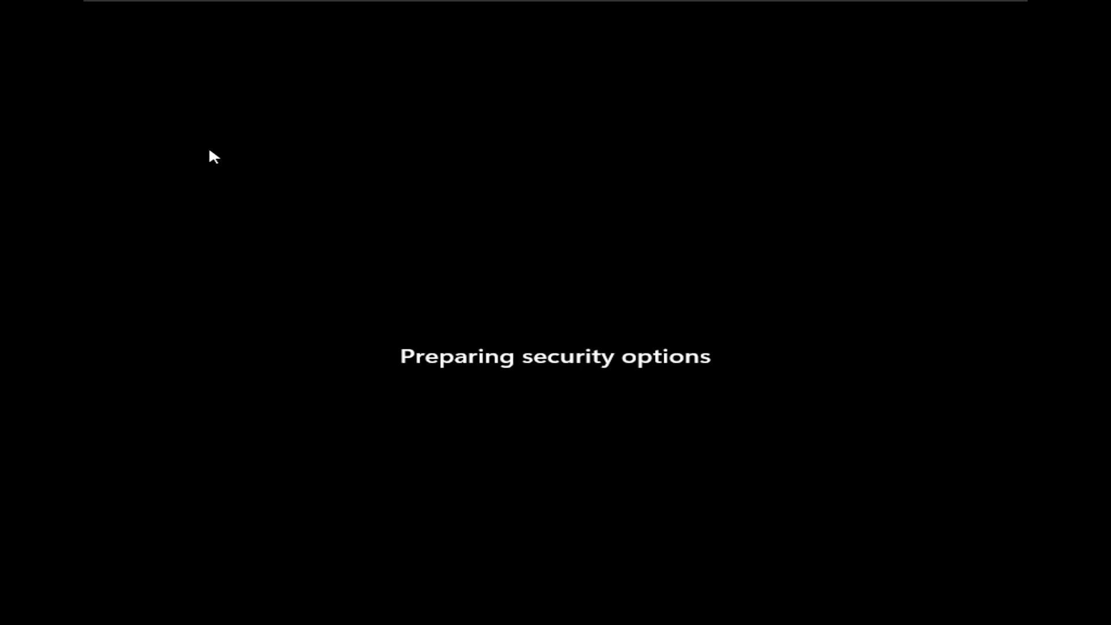
pyautogui.click(1055, 590)
pyautogui.click(1040, 557)
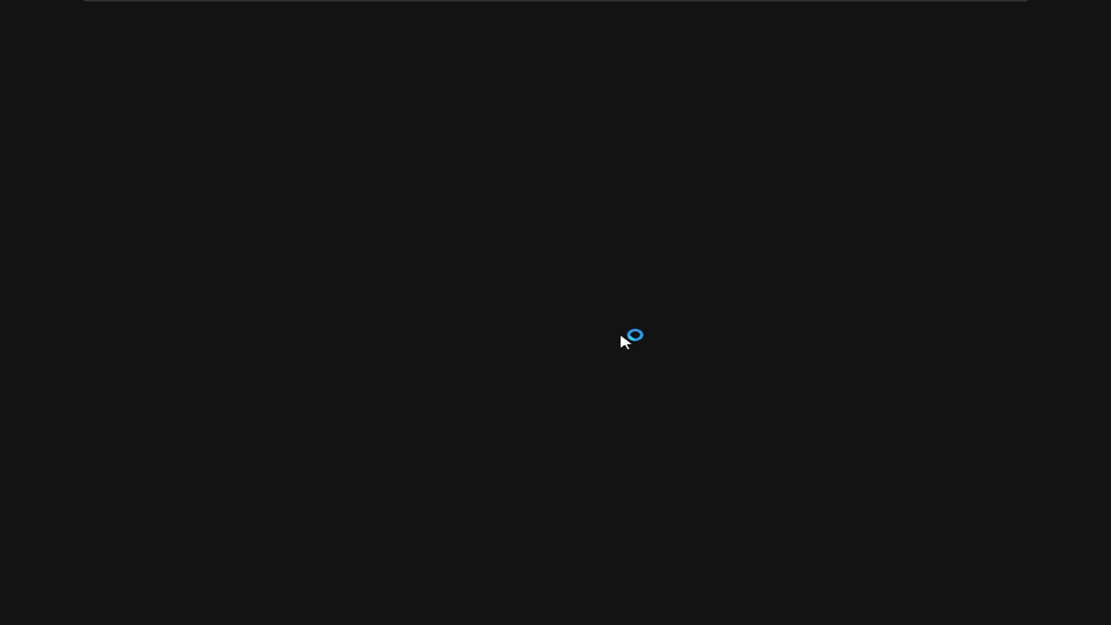
# Step: Open Task Manager, look at the CPU performance page, and switch it to summary view and back
pyautogui.hotkey('ctrl', 'shift', 'Escape')
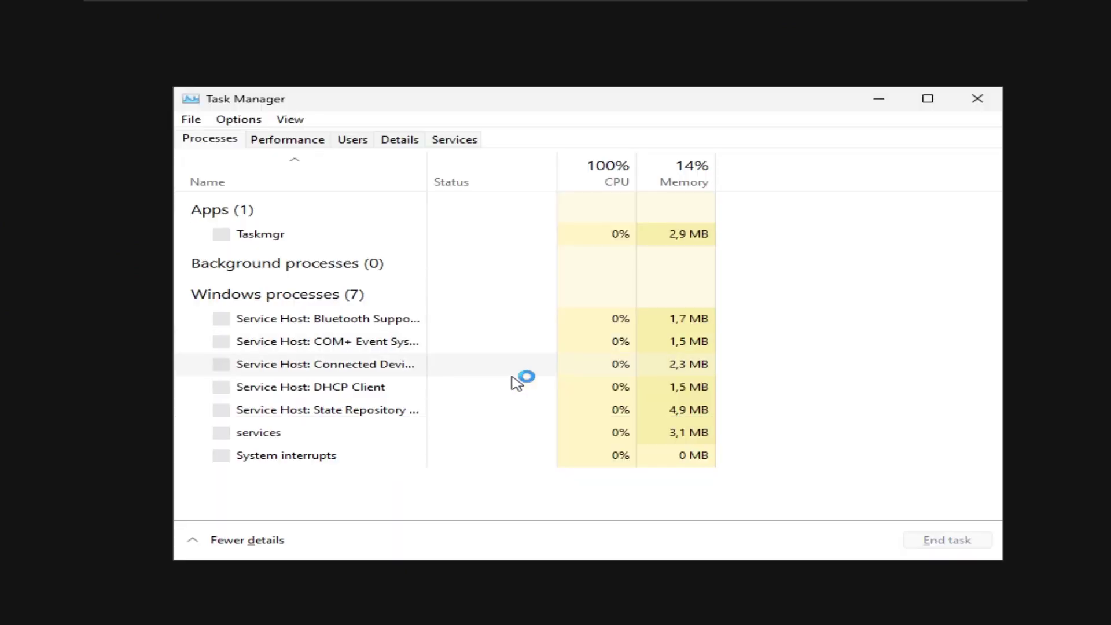
pyautogui.click(276, 142)
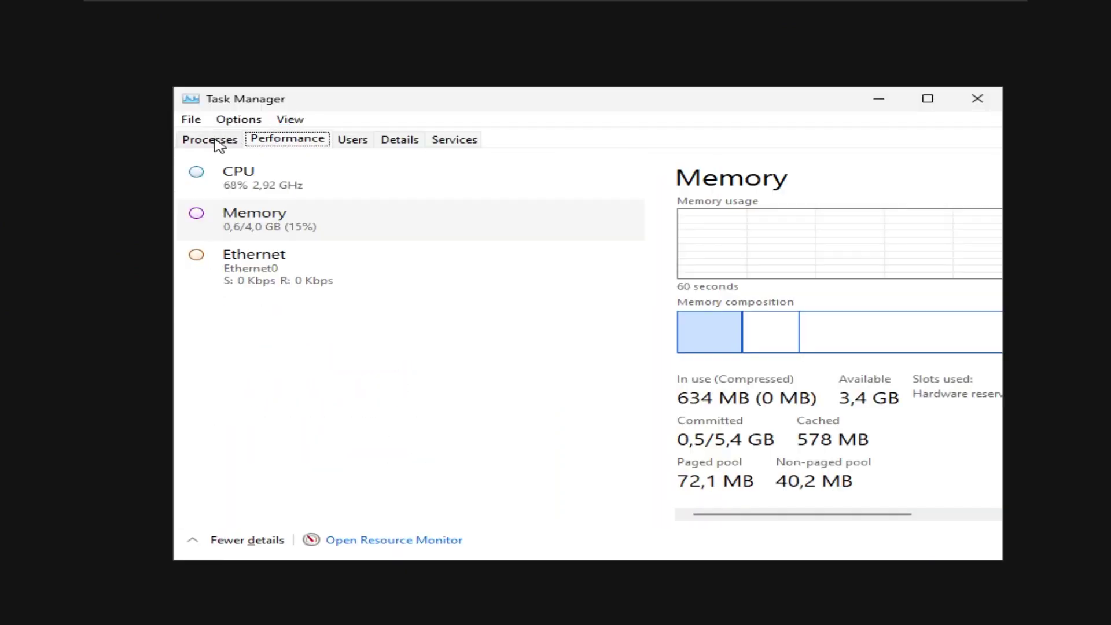
pyautogui.click(347, 181)
pyautogui.rightClick(367, 196)
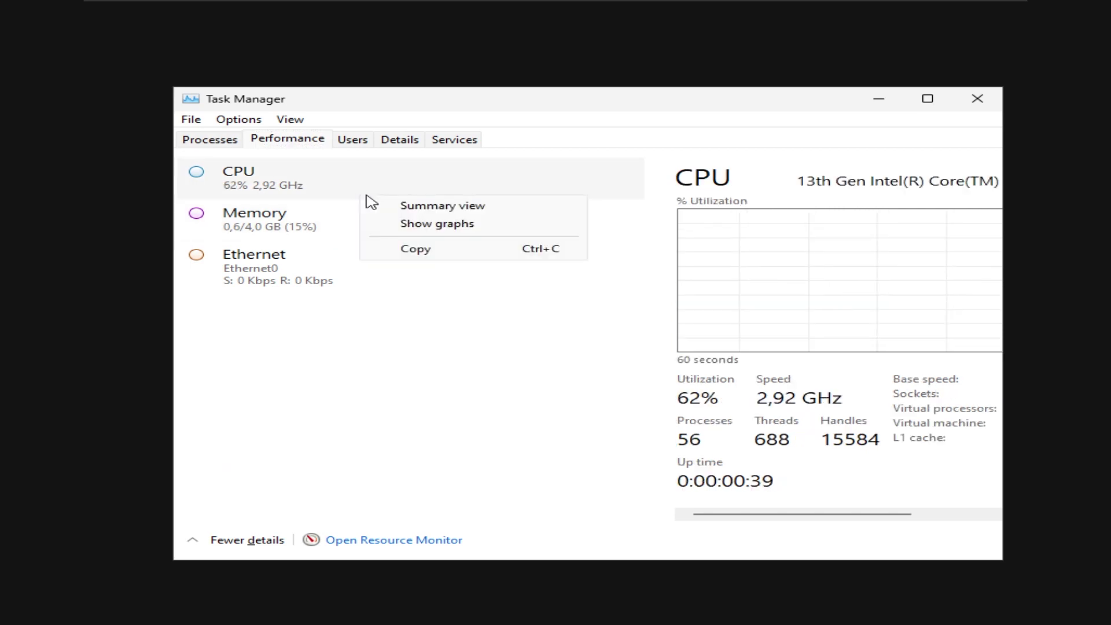
pyautogui.click(457, 206)
pyautogui.doubleClick(262, 134)
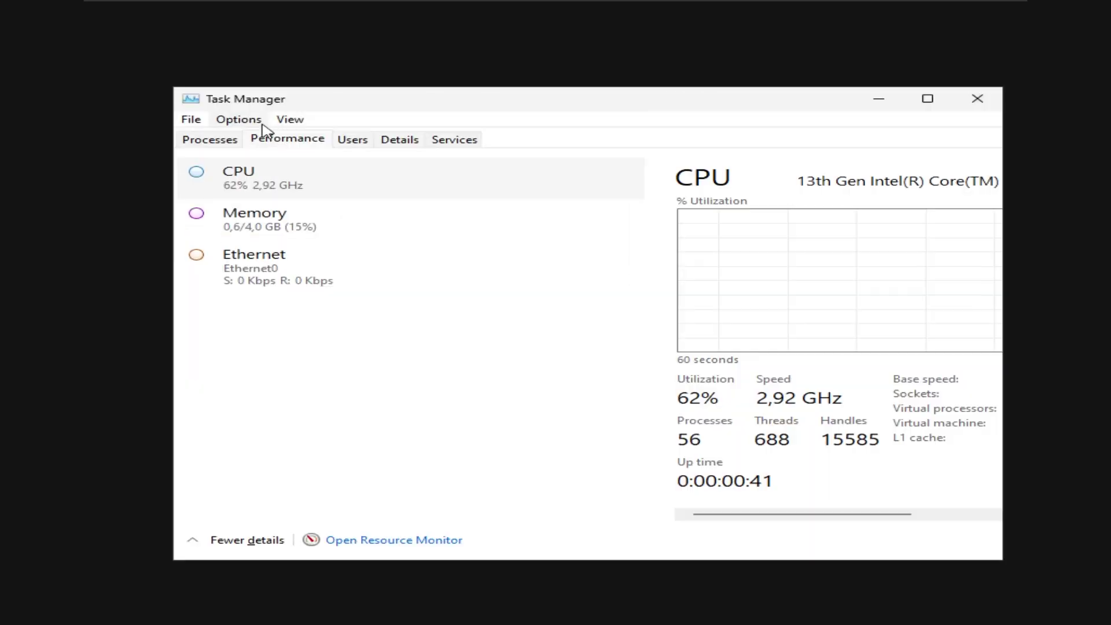
pyautogui.click(191, 121)
pyautogui.click(206, 137)
pyautogui.write('cmd')
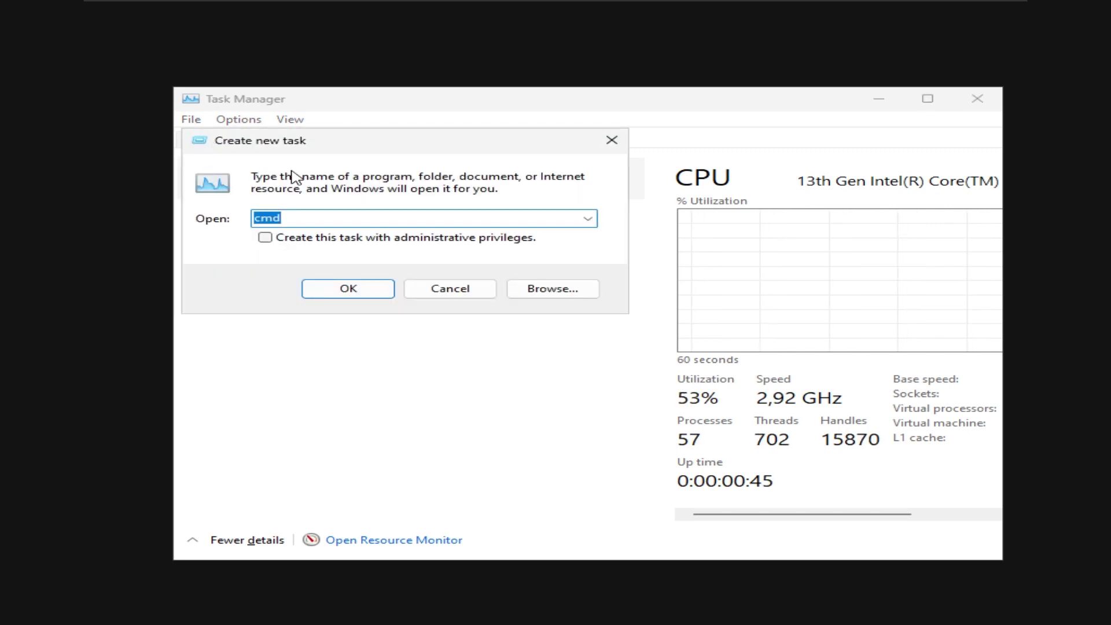
pyautogui.press('Escape')
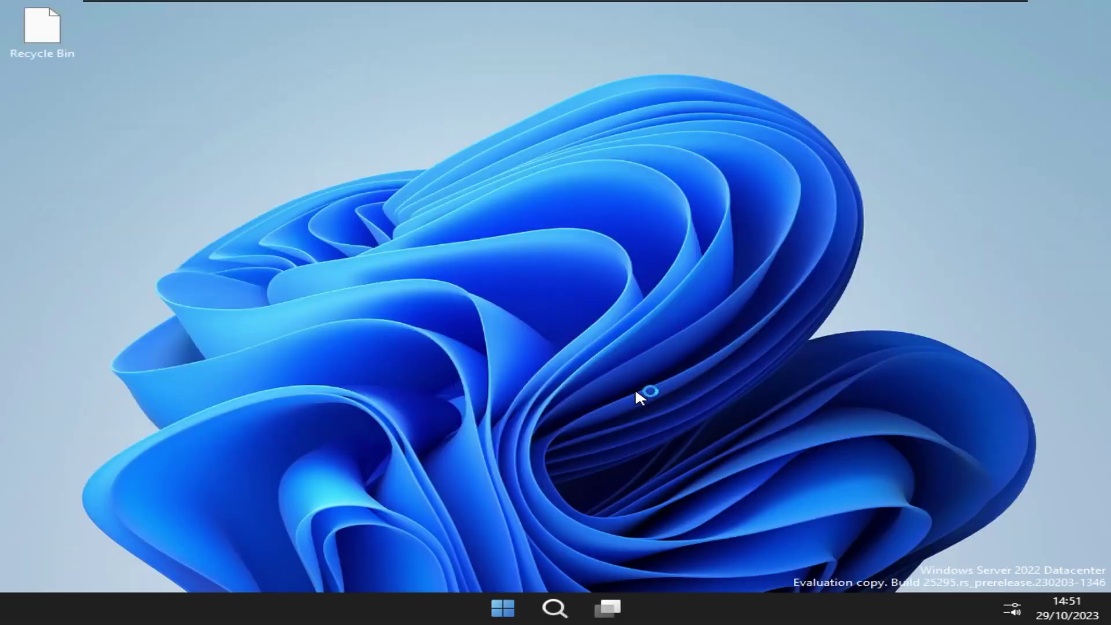
# Step: Open File Explorer, add a second Home tab, and close that tab again
pyautogui.moveTo(625, 520); pyautogui.dragTo(272, 530)
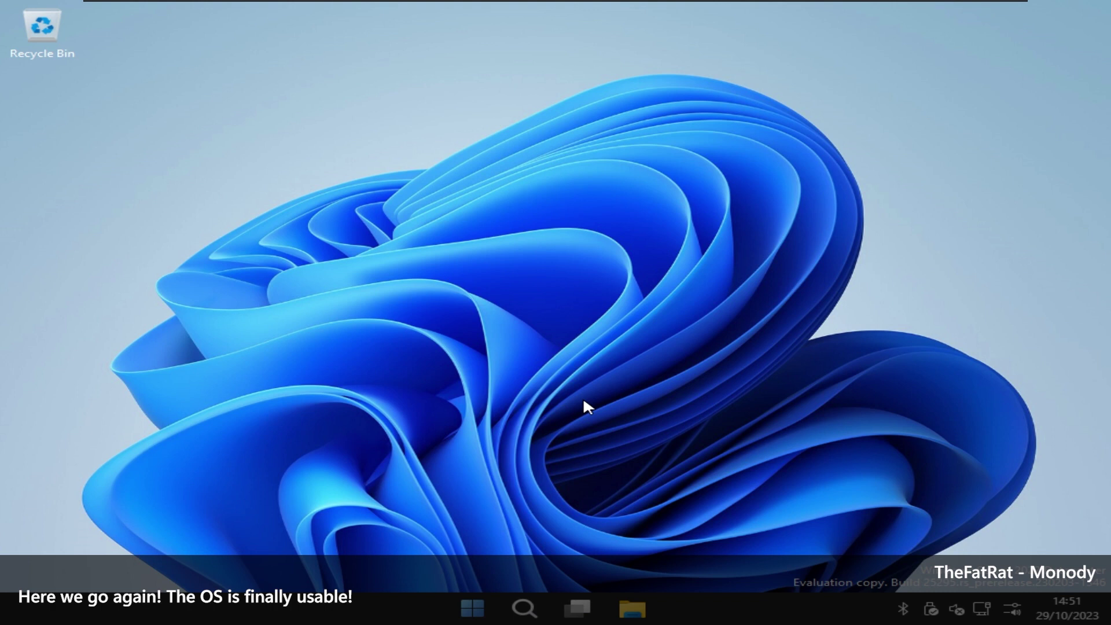
pyautogui.press('super+e')
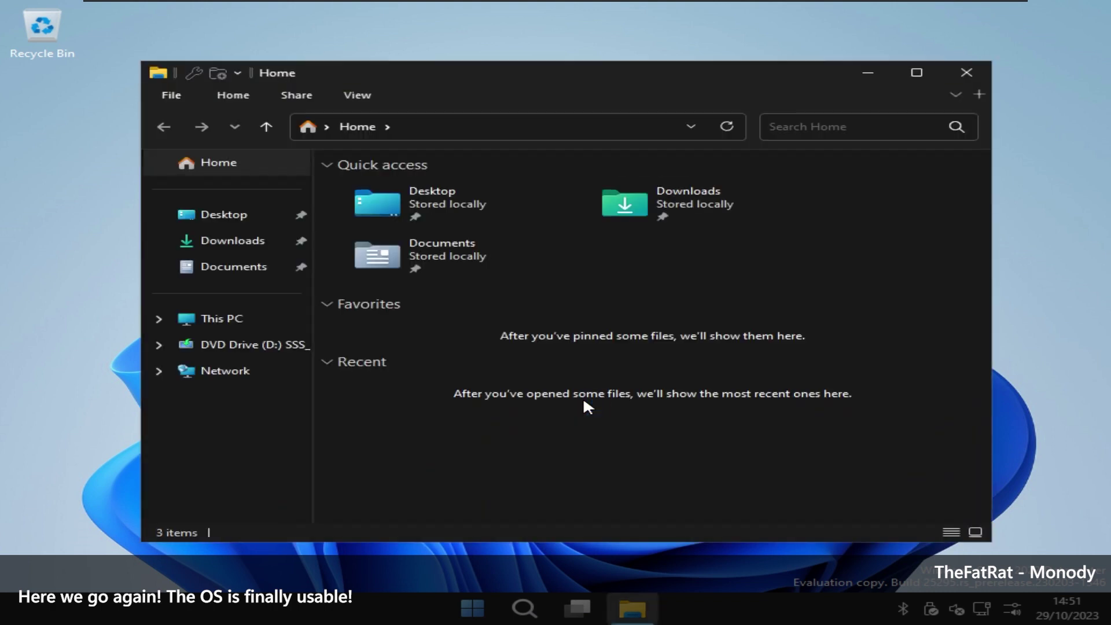
pyautogui.hotkey('ctrl', 't')
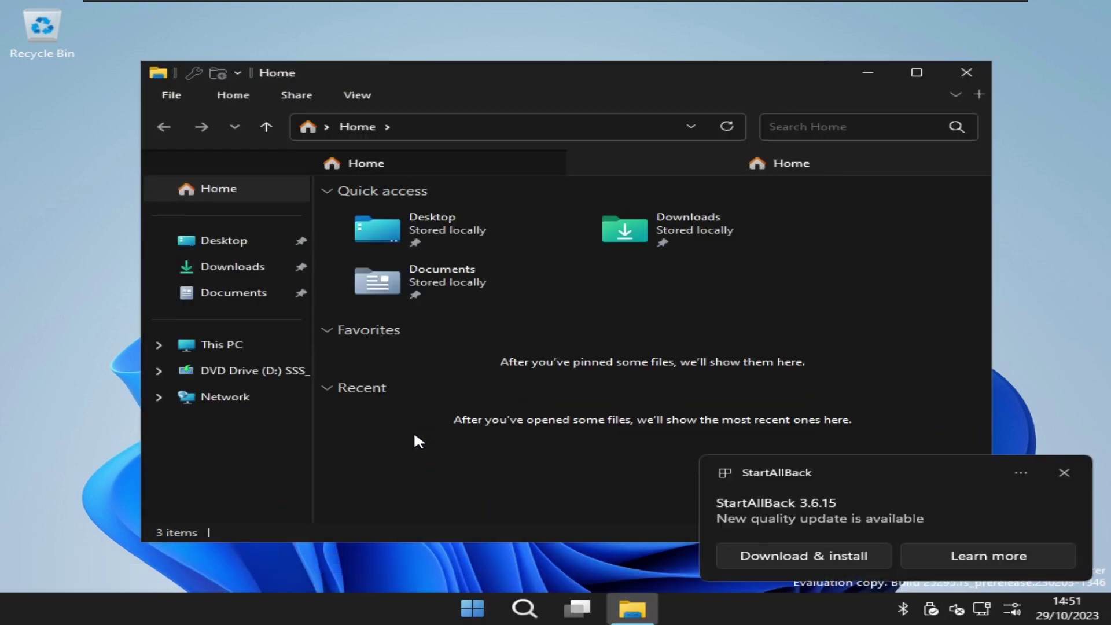
pyautogui.hotkey('ctrl', 'w')
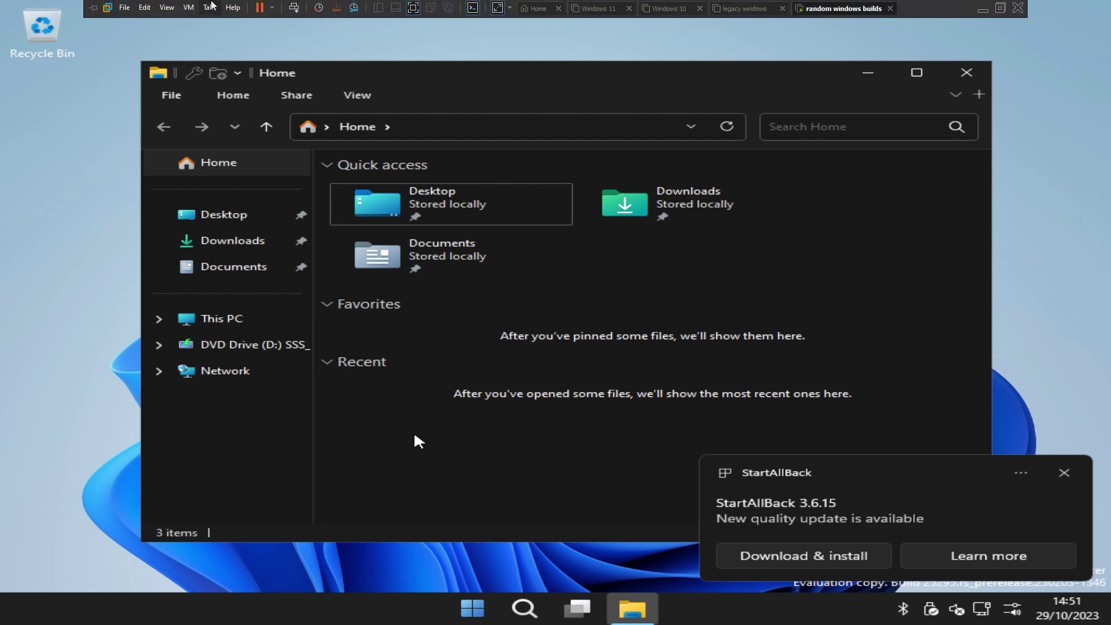
# Step: Mount the VMware Tools disc in the virtual machine with Reinstall VMware Tools and show This PC in File Explorer
pyautogui.click(188, 7)
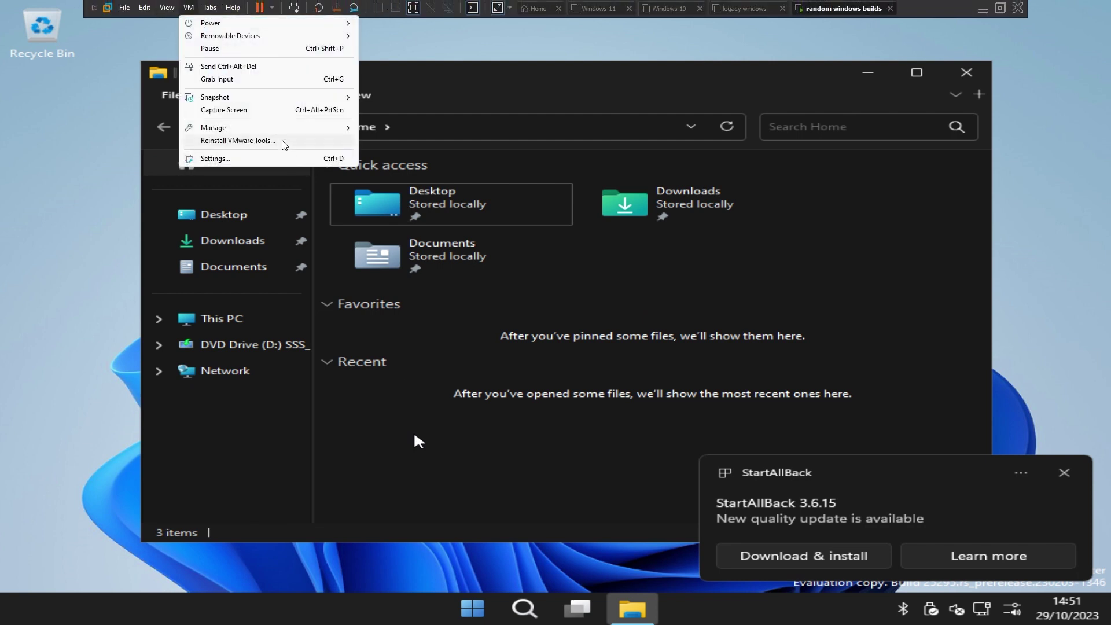
pyautogui.click(301, 354)
pyautogui.click(276, 317)
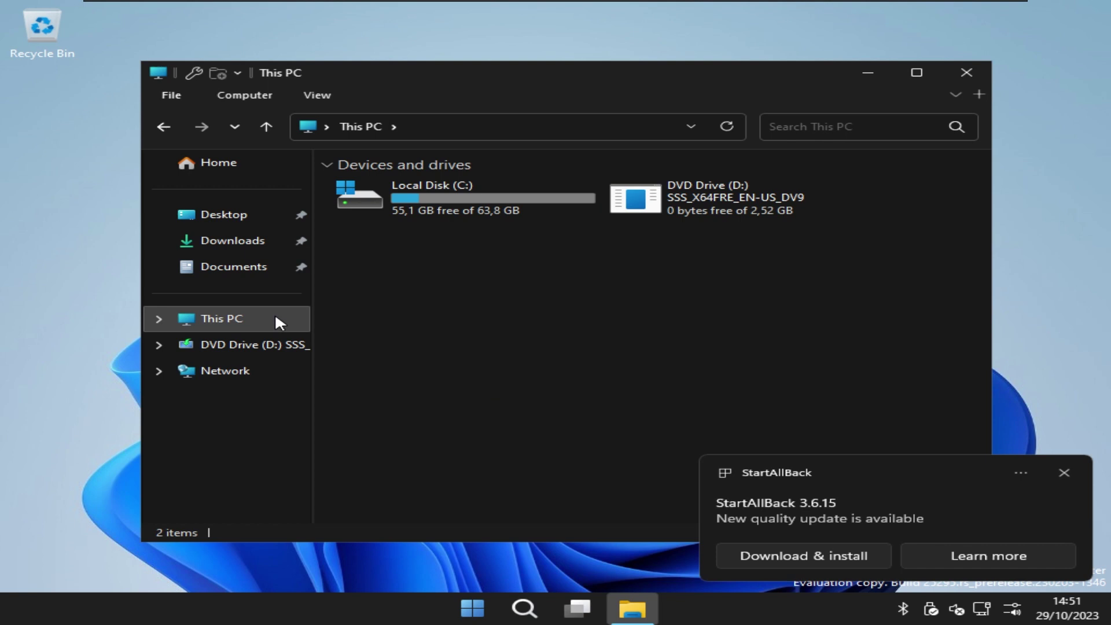
# Step: Launch the Get Started app from the Apps folder in the list of all programs and begin its walkthrough
pyautogui.press('super')
pyautogui.click(467, 533)
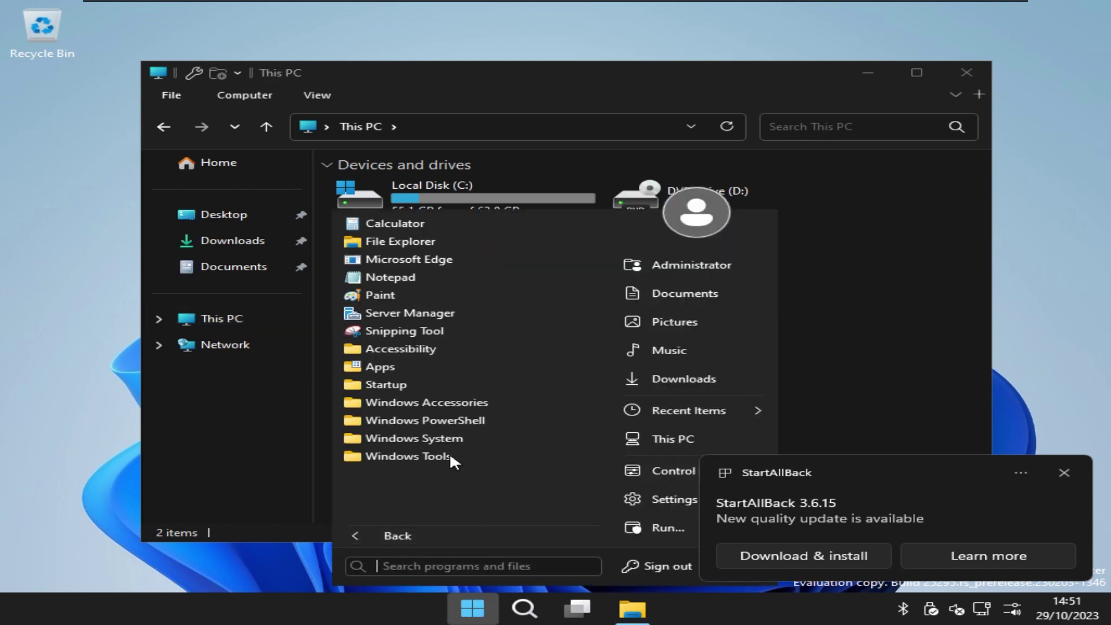
pyautogui.click(449, 366)
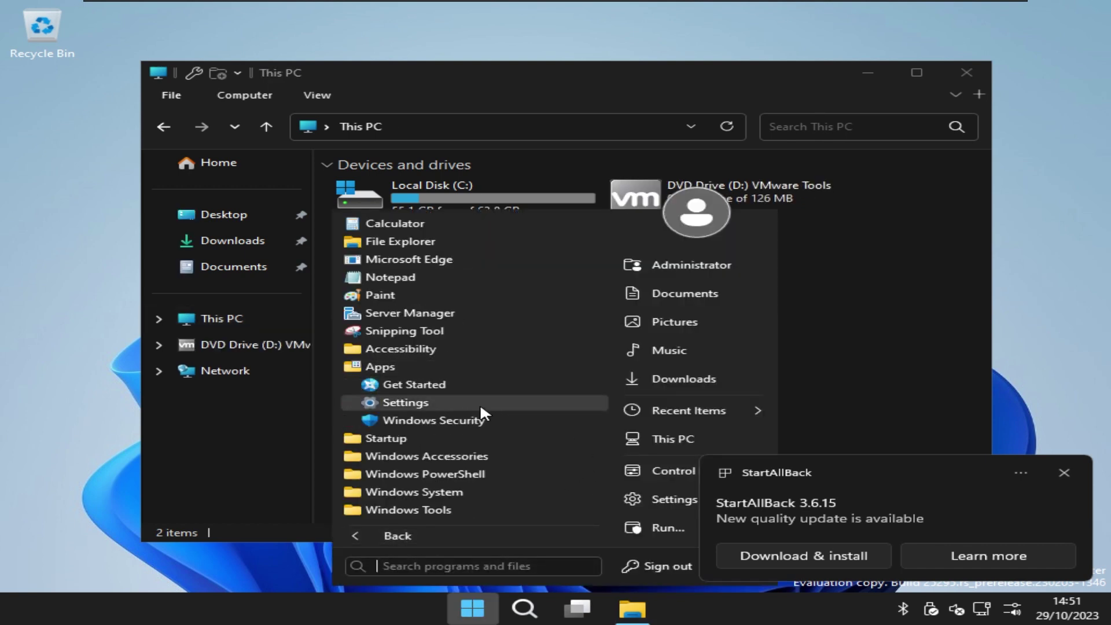
pyautogui.click(475, 383)
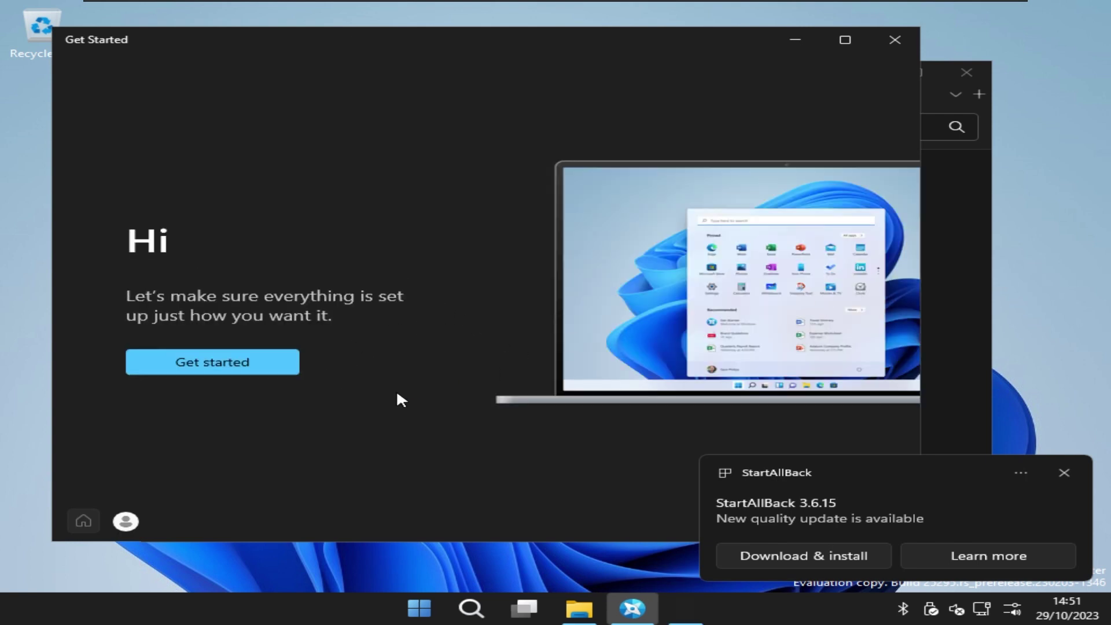
pyautogui.press('Escape')
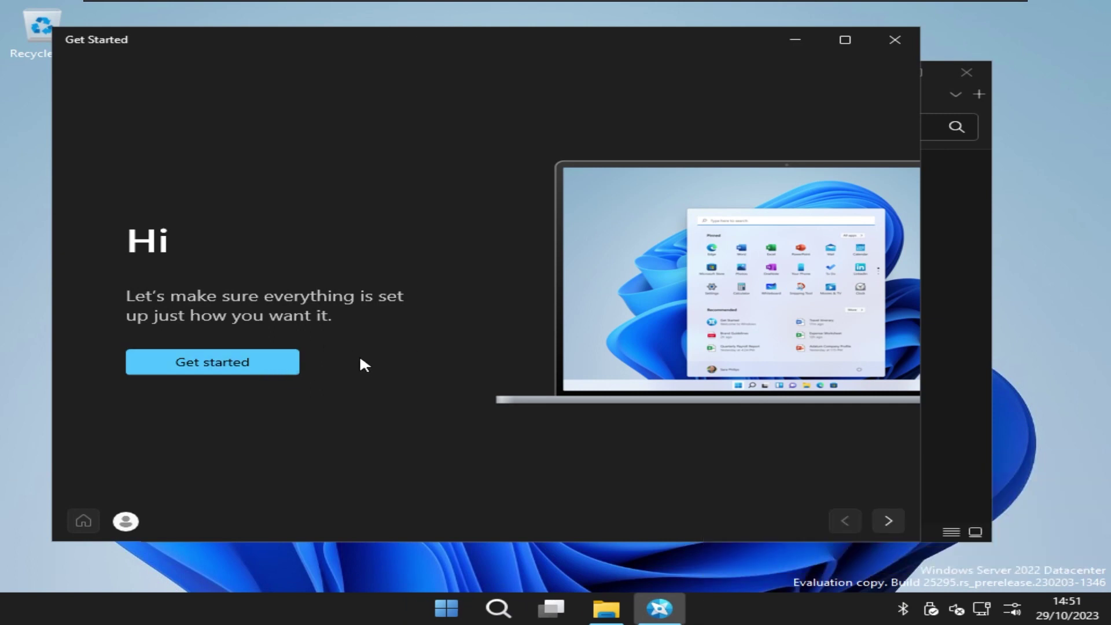
pyautogui.click(276, 364)
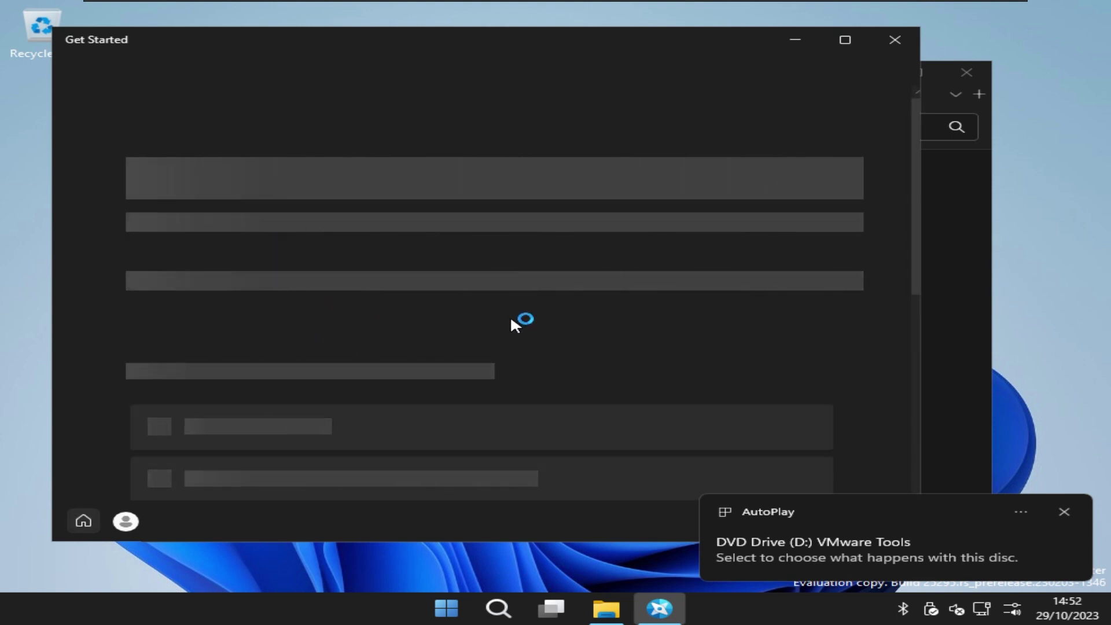
# Step: Start the VMware Tools setup from DVD drive D: in This PC and advance Get Started to its last page
pyautogui.hotkey('alt', 'Tab')
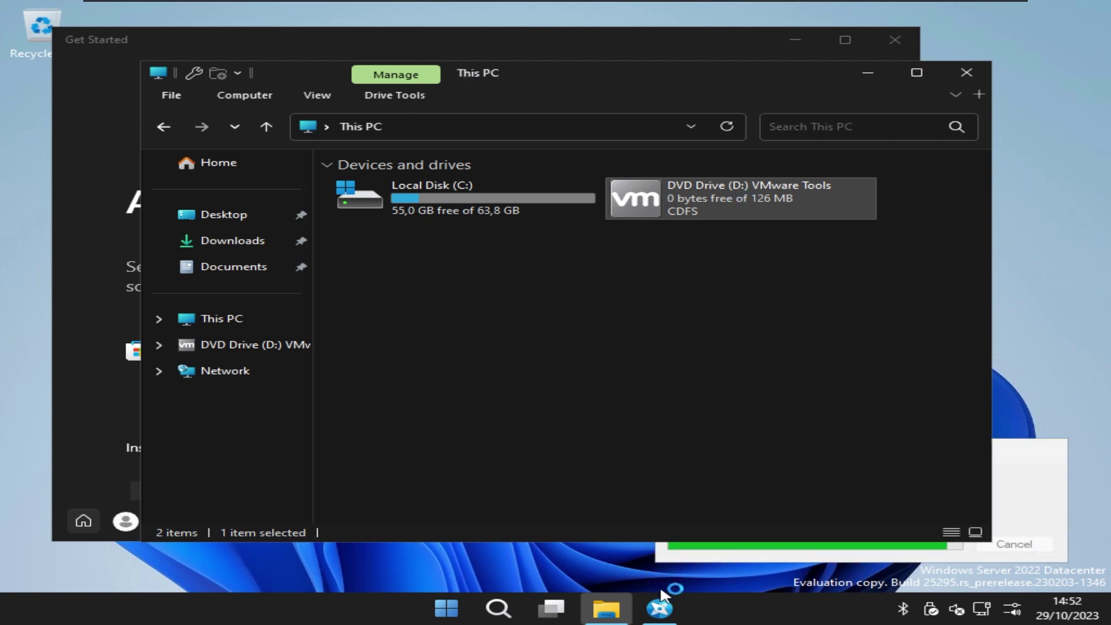
pyautogui.click(660, 608)
pyautogui.scroll(-5, 350, 356)
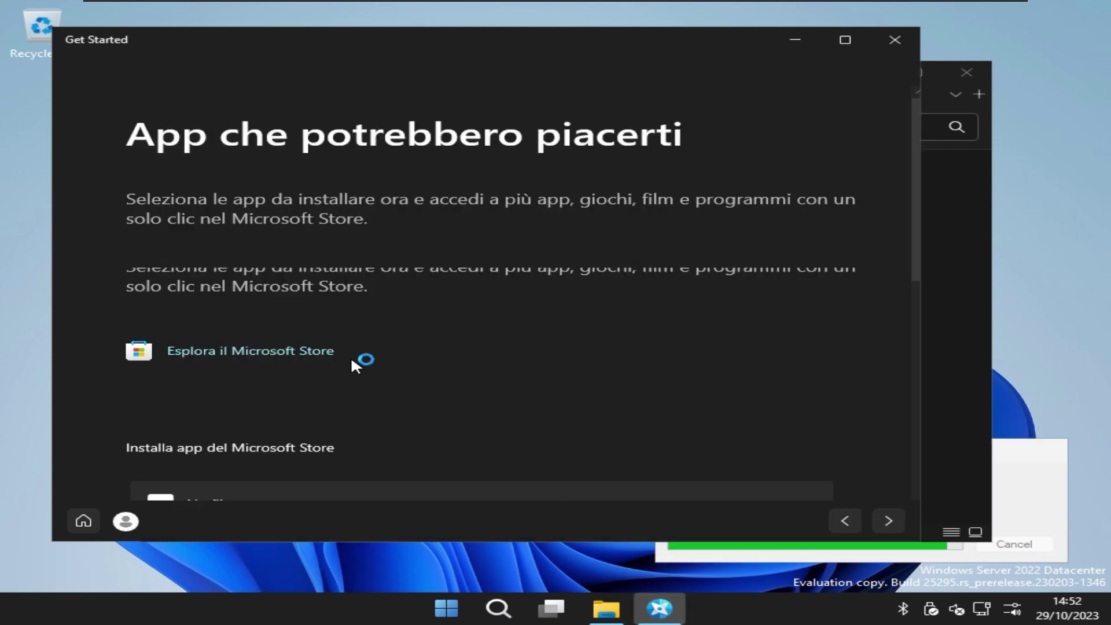
pyautogui.scroll(5, 346, 364)
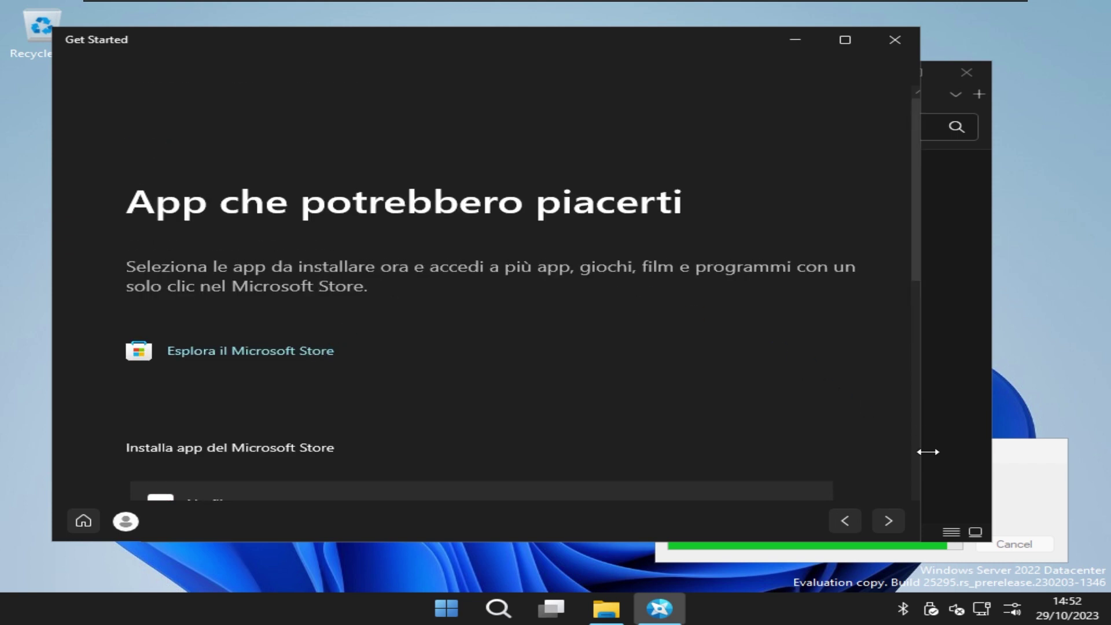
pyautogui.click(887, 521)
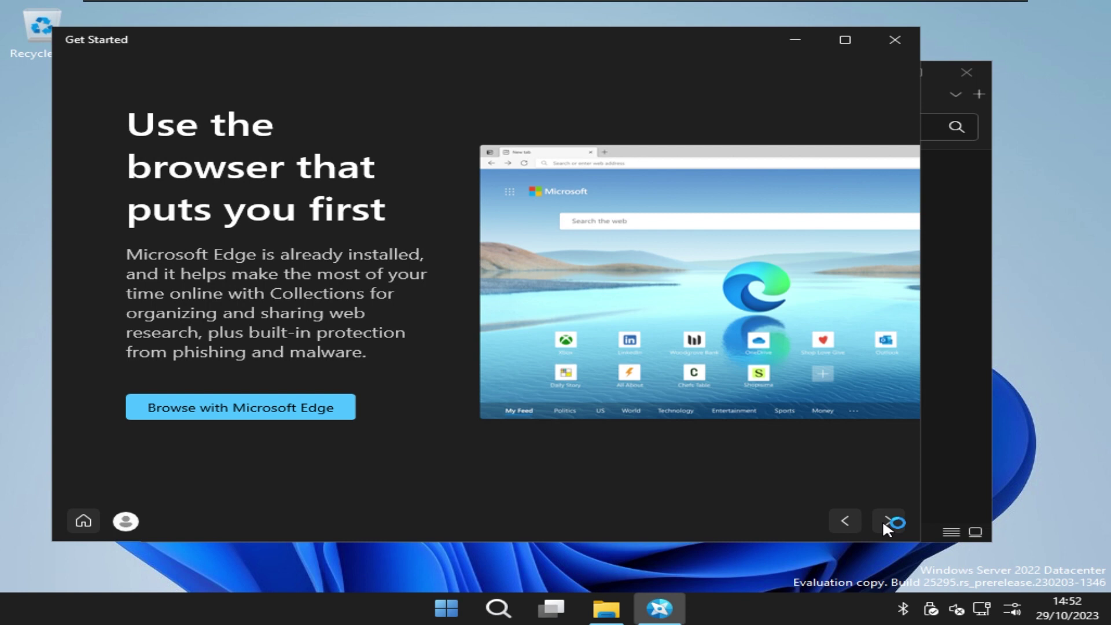
pyautogui.click(884, 520)
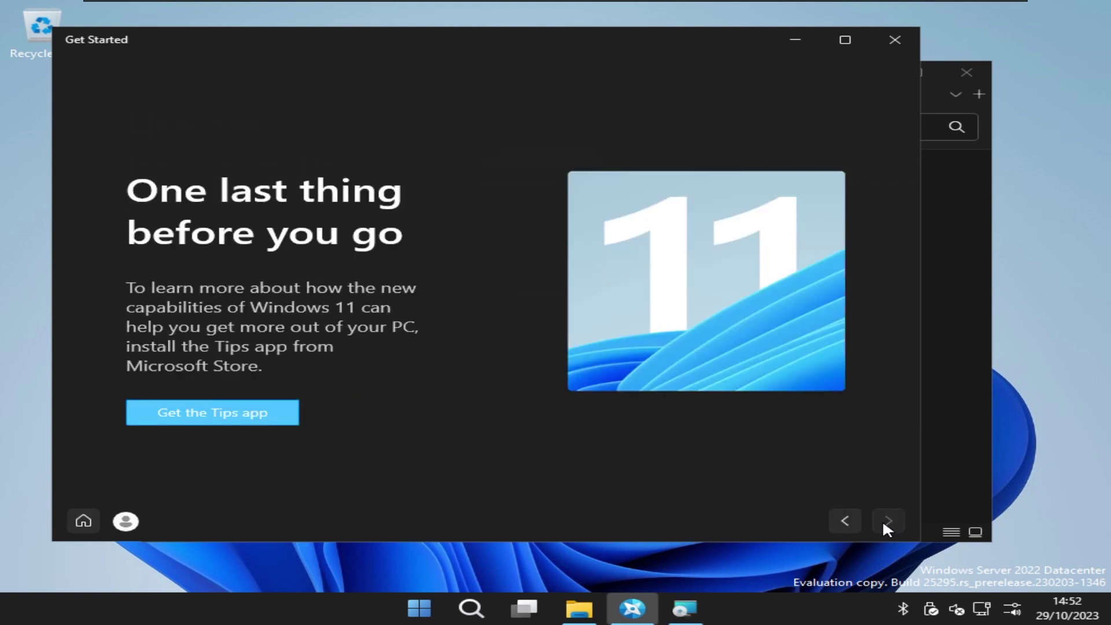
# Step: Try to get the Tips app from the last Get Started page and close Get Started
pyautogui.click(258, 424)
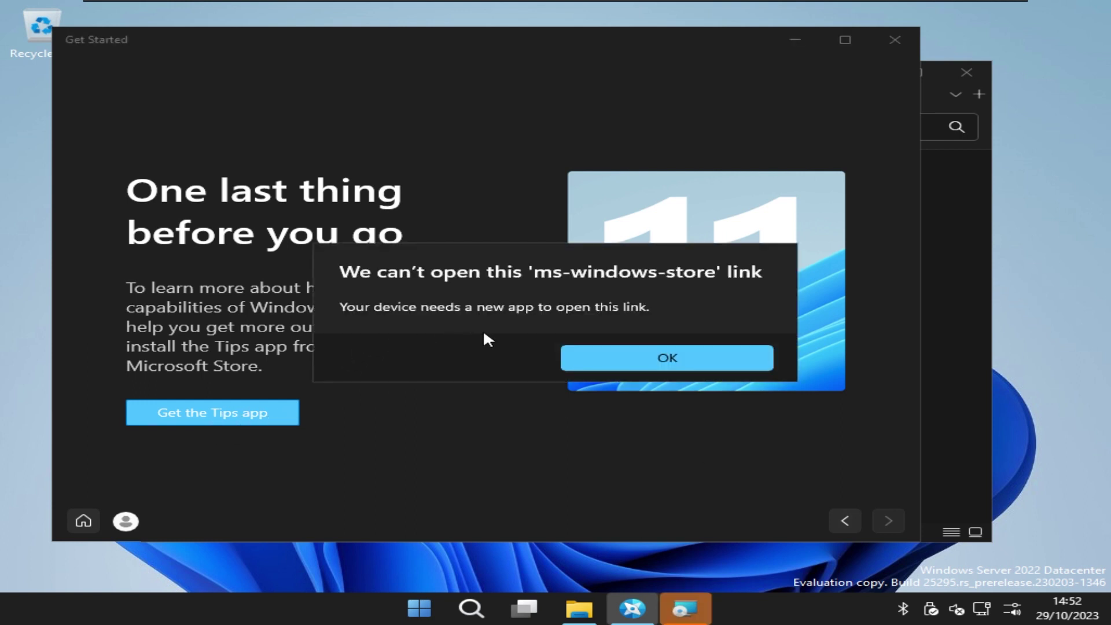
pyautogui.click(694, 363)
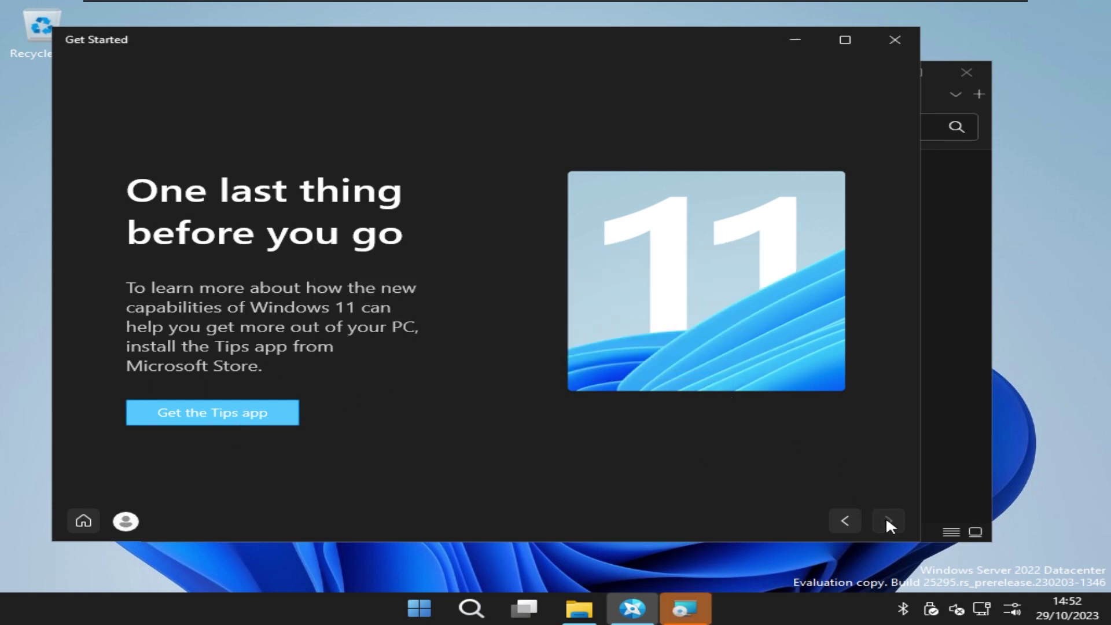
pyautogui.click(895, 39)
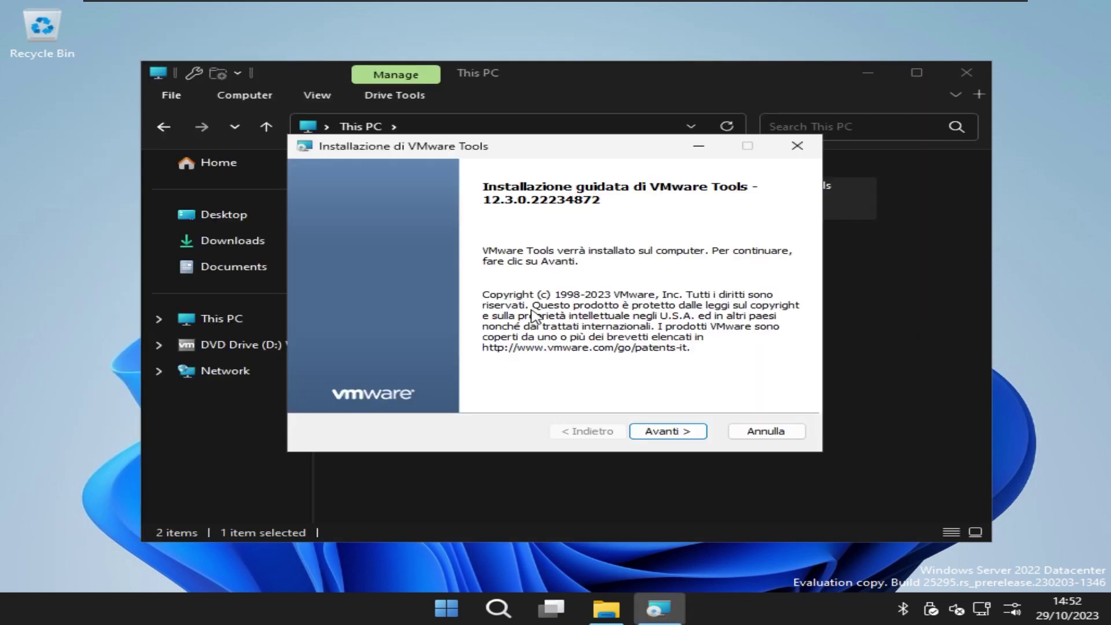
# Step: Continue the VMware Tools setup wizard with the Tipica installation type and begin installing
pyautogui.click(678, 432)
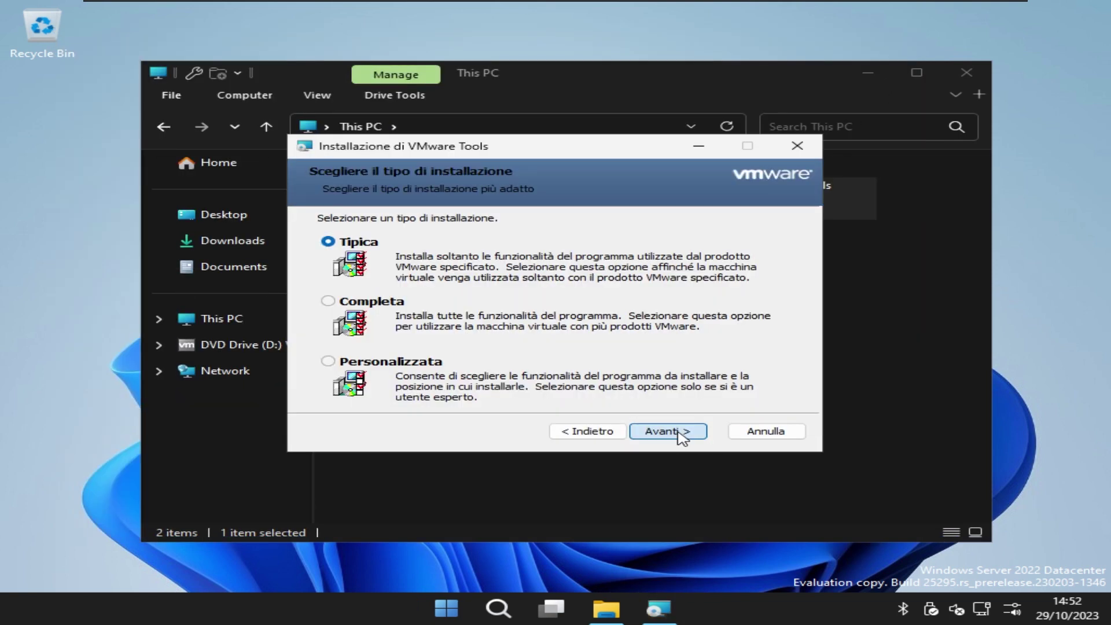
pyautogui.click(679, 432)
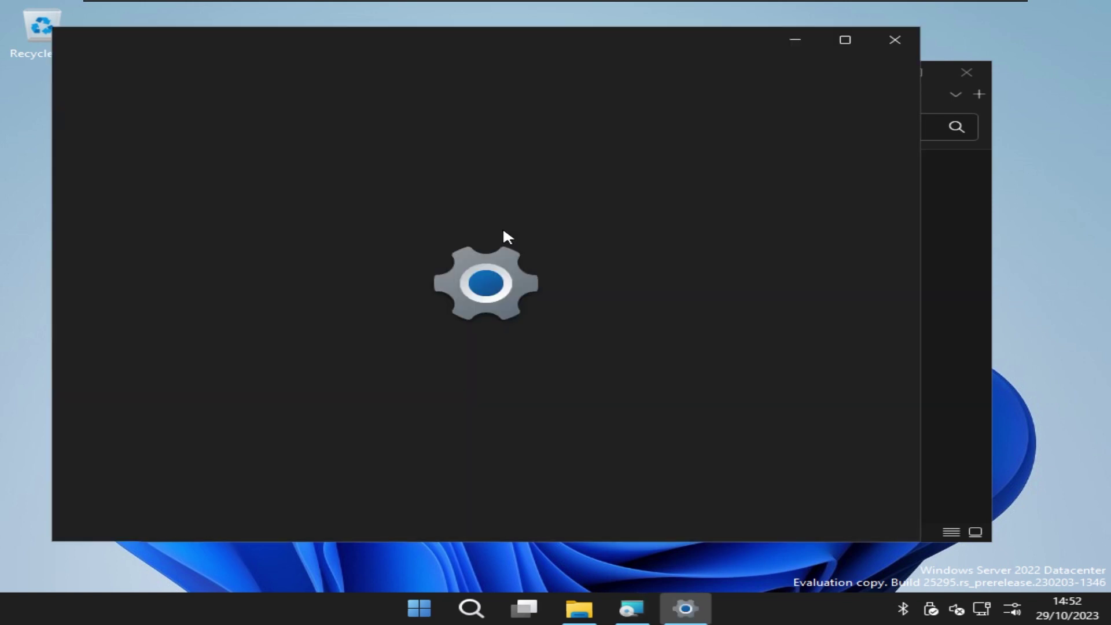
# Step: Apply the dark blue bloom theme in the Personalization settings and close Settings
pyautogui.click(291, 302)
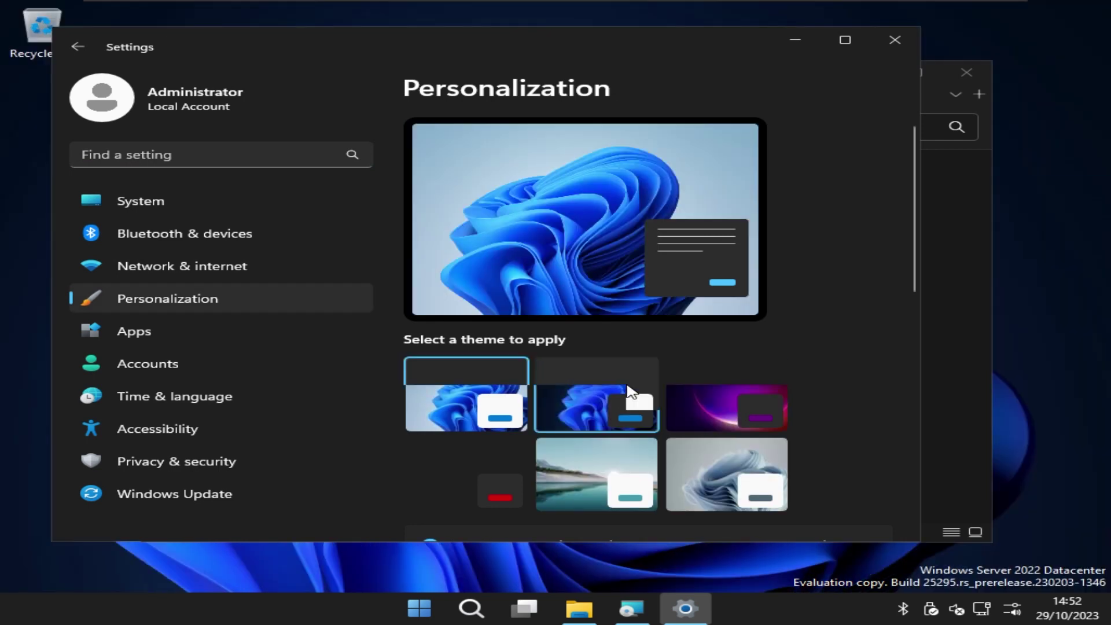
pyautogui.click(885, 35)
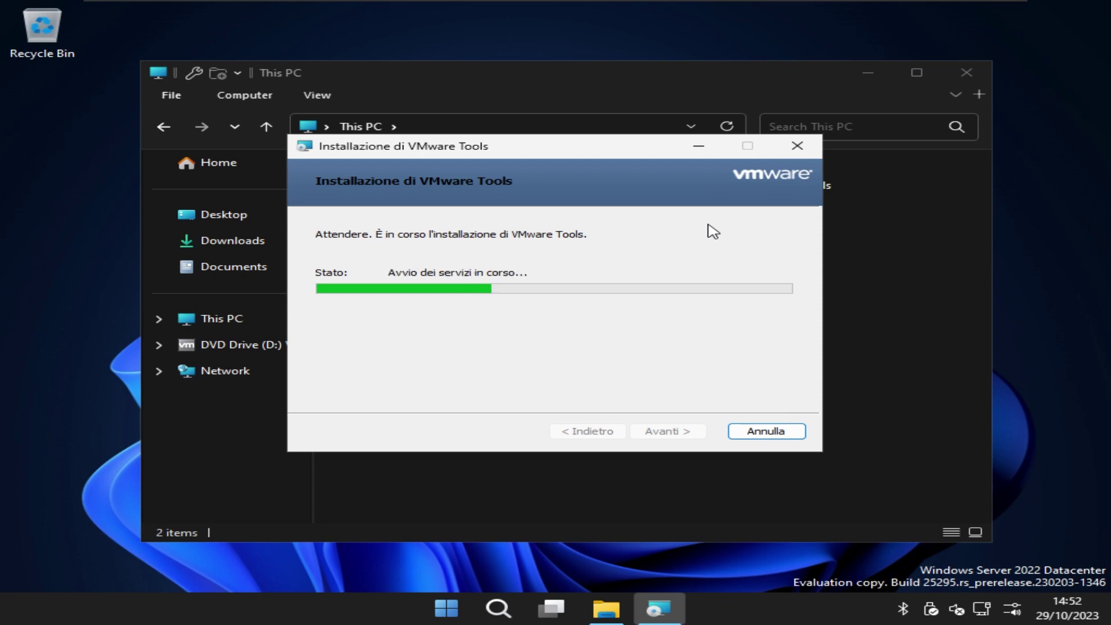
# Step: Turn off stretching of the virtual machine's display so the guest desktop keeps its own proportions
pyautogui.moveTo(285, 5)
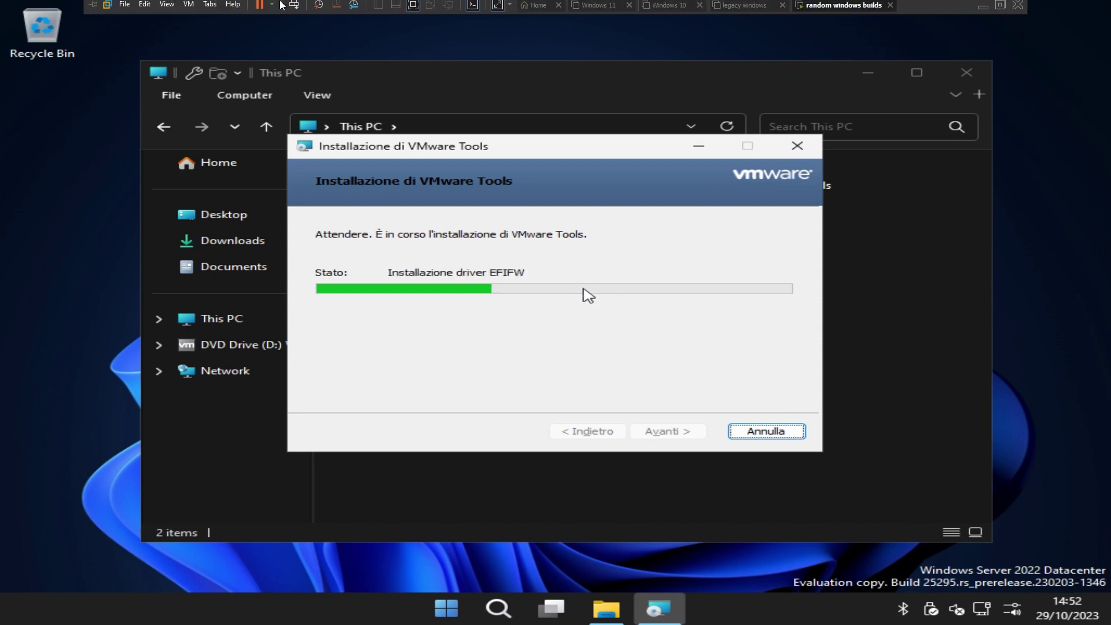
pyautogui.click(188, 7)
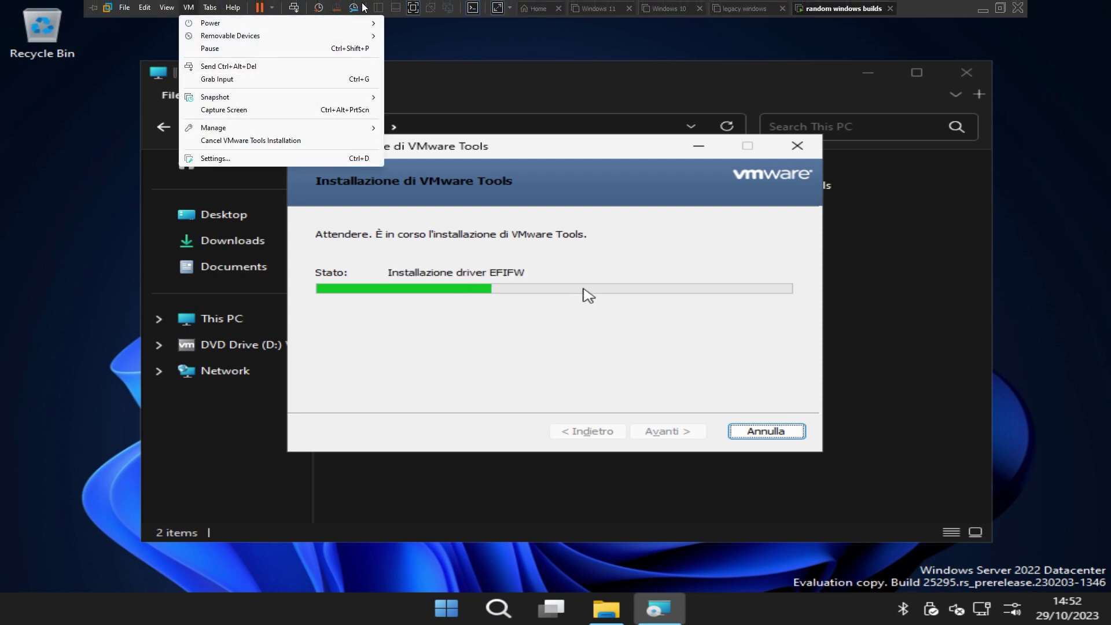
pyautogui.click(500, 7)
pyautogui.click(500, 7)
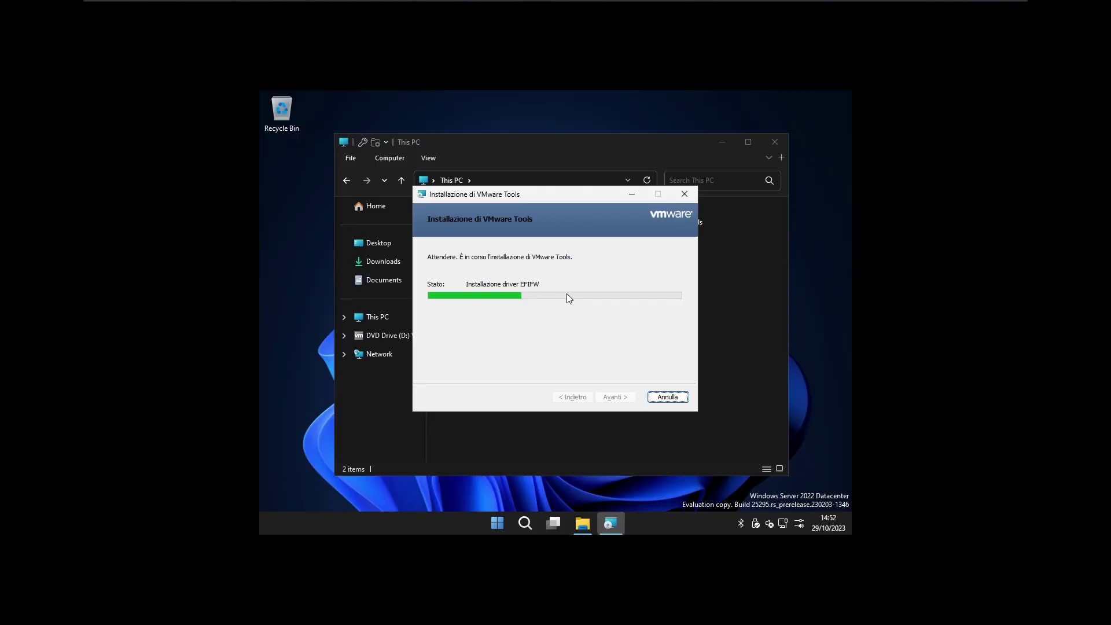
# Step: Open the StartAllBack configuration from the Start menu properties and turn off the enhanced classic start menu
pyautogui.press('super')
pyautogui.rightClick(518, 436)
pyautogui.click(571, 493)
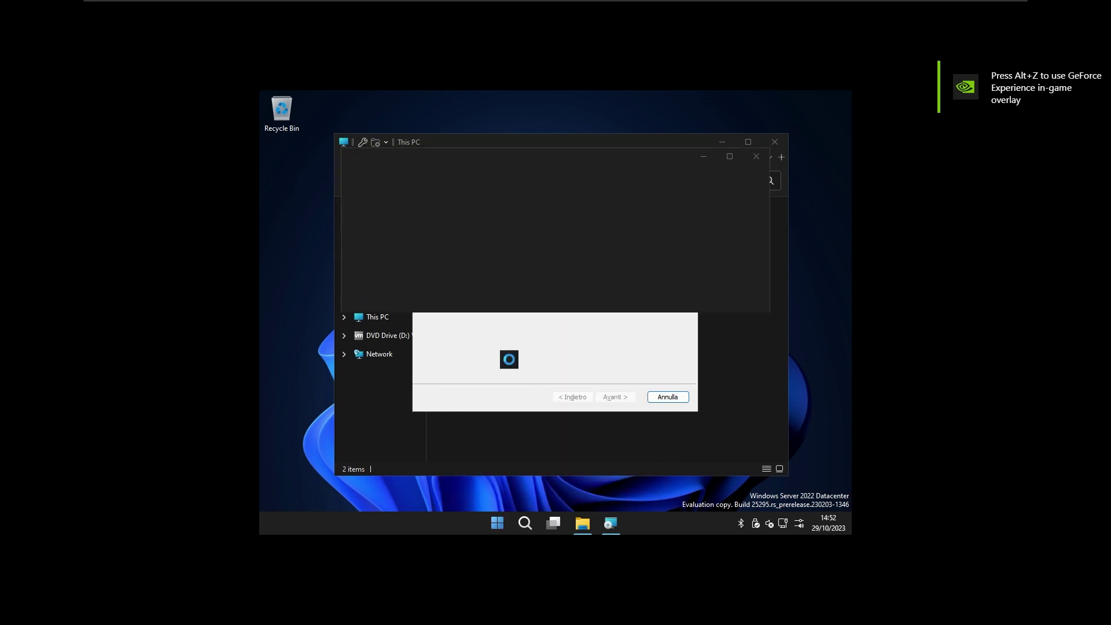
pyautogui.click(748, 199)
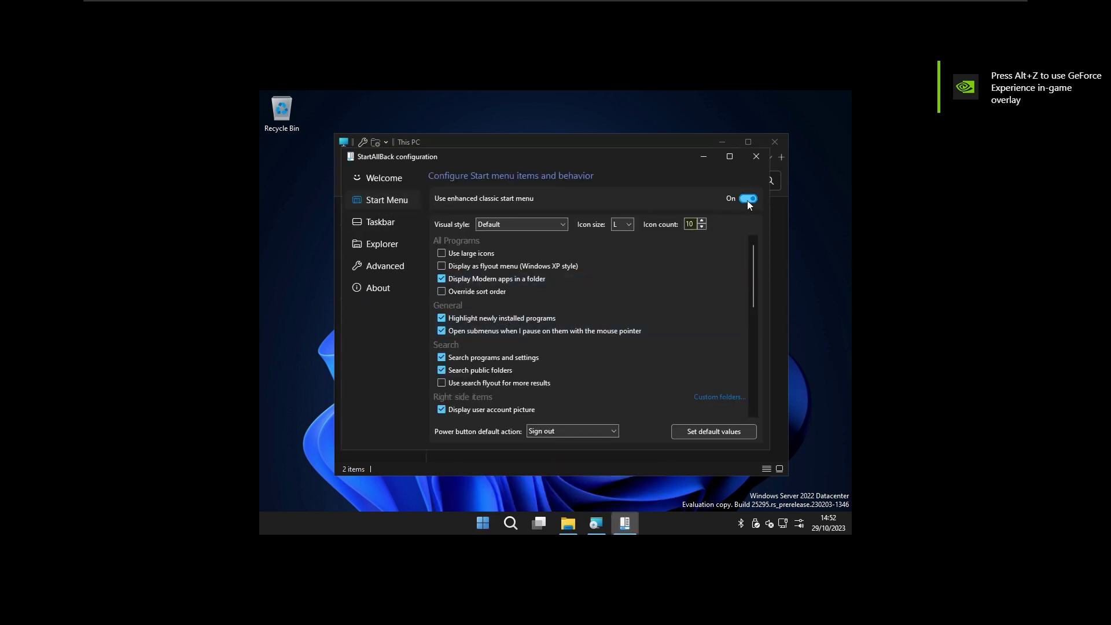
# Step: Show the Windows 11 Start menu and unpin Microsoft Edge from its pinned apps
pyautogui.press('super')
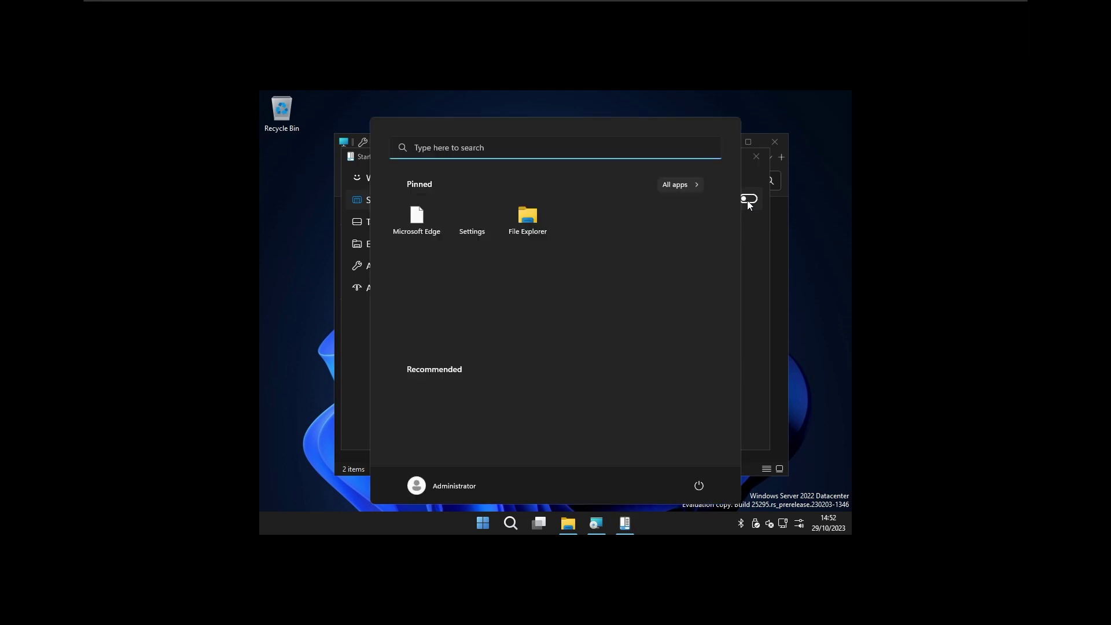
pyautogui.click(674, 185)
pyautogui.click(674, 187)
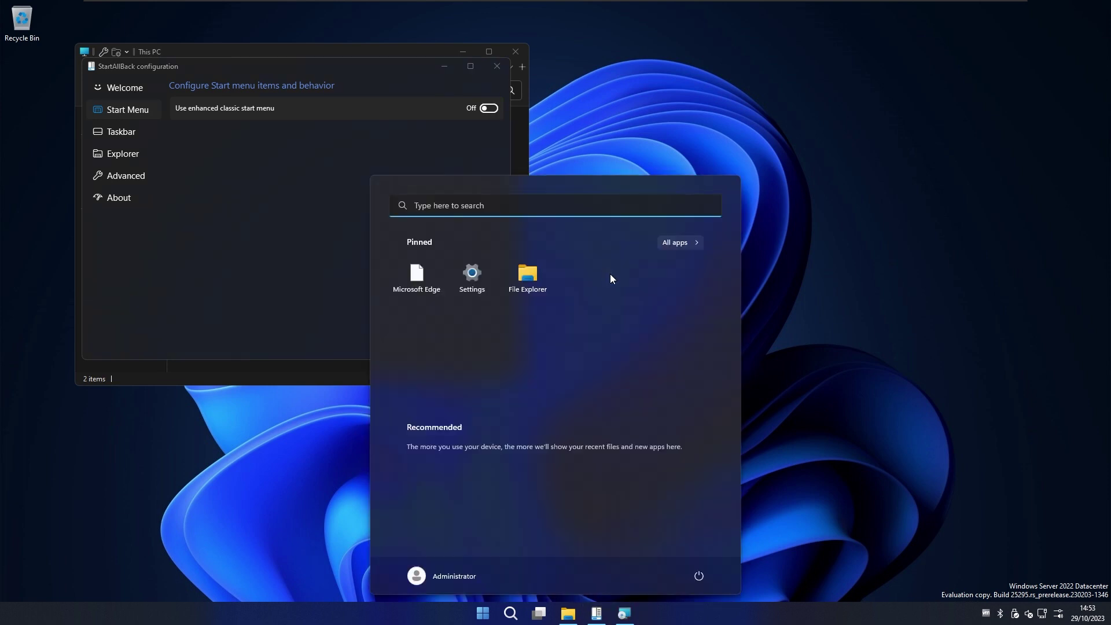
pyautogui.rightClick(425, 276)
pyautogui.click(485, 287)
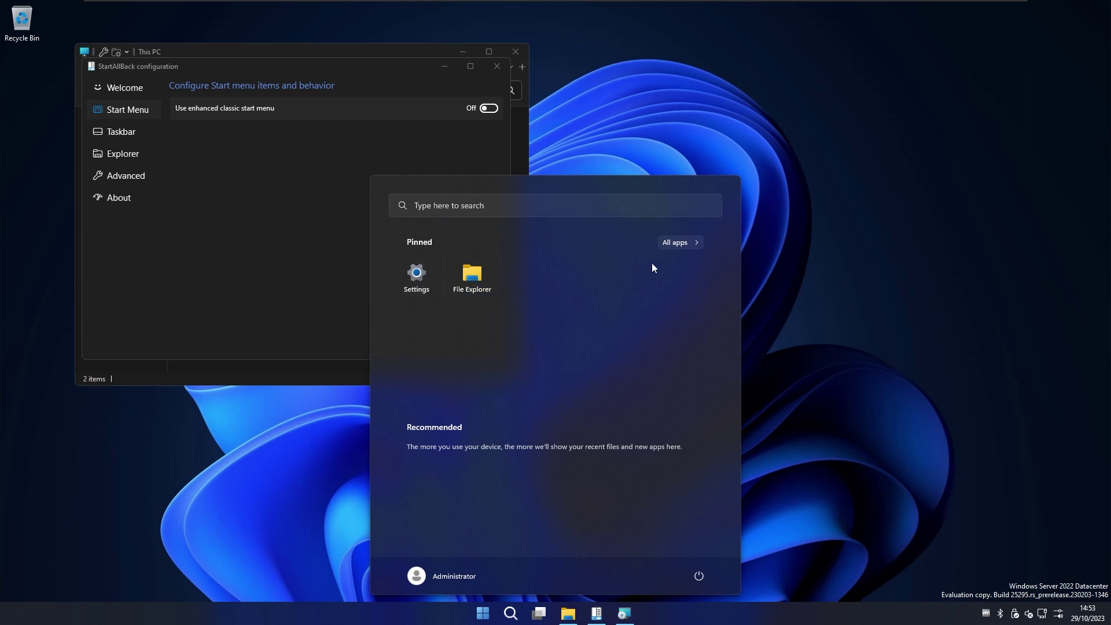
# Step: Find Microsoft Edge in the Start menu's list of all apps and open its shortcut's file location
pyautogui.click(679, 242)
pyautogui.scroll(-3, 620, 346)
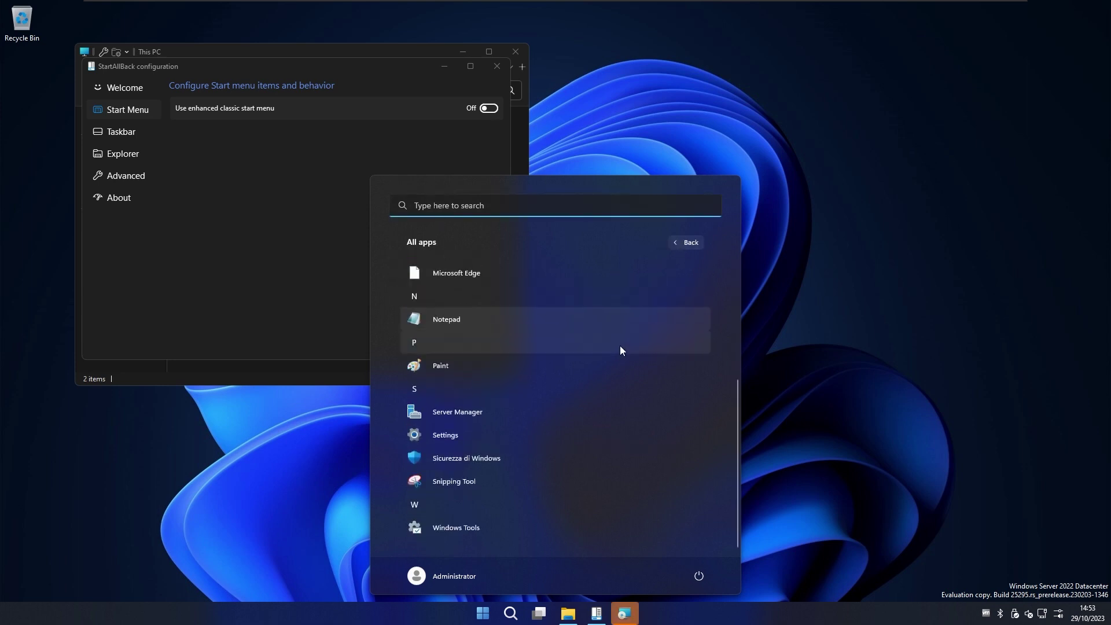
pyautogui.rightClick(510, 329)
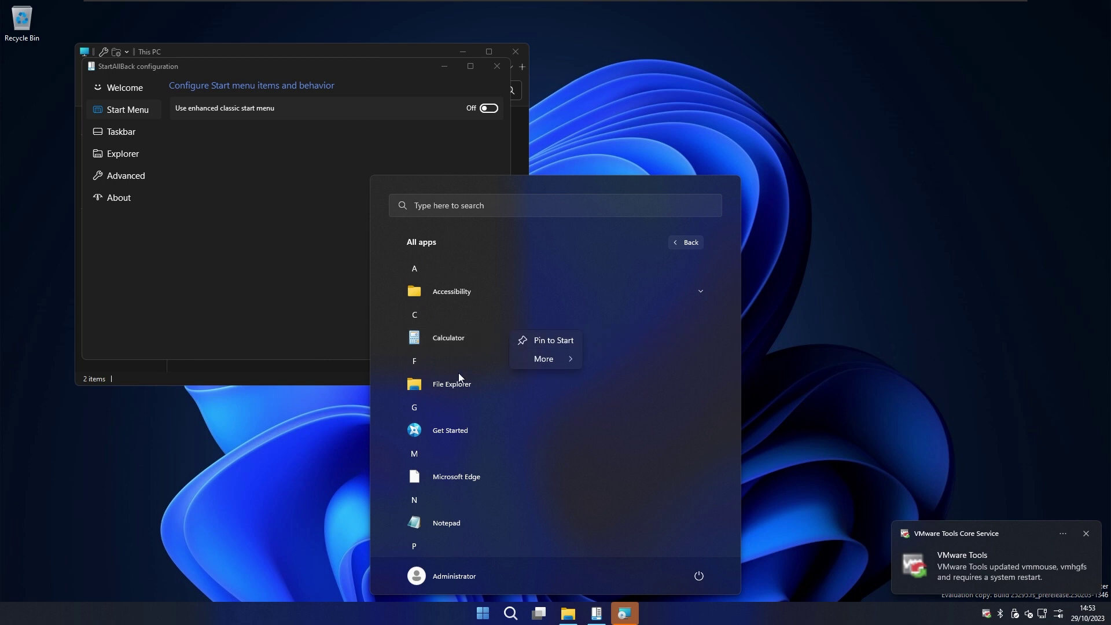
pyautogui.scroll(-3, 467, 355)
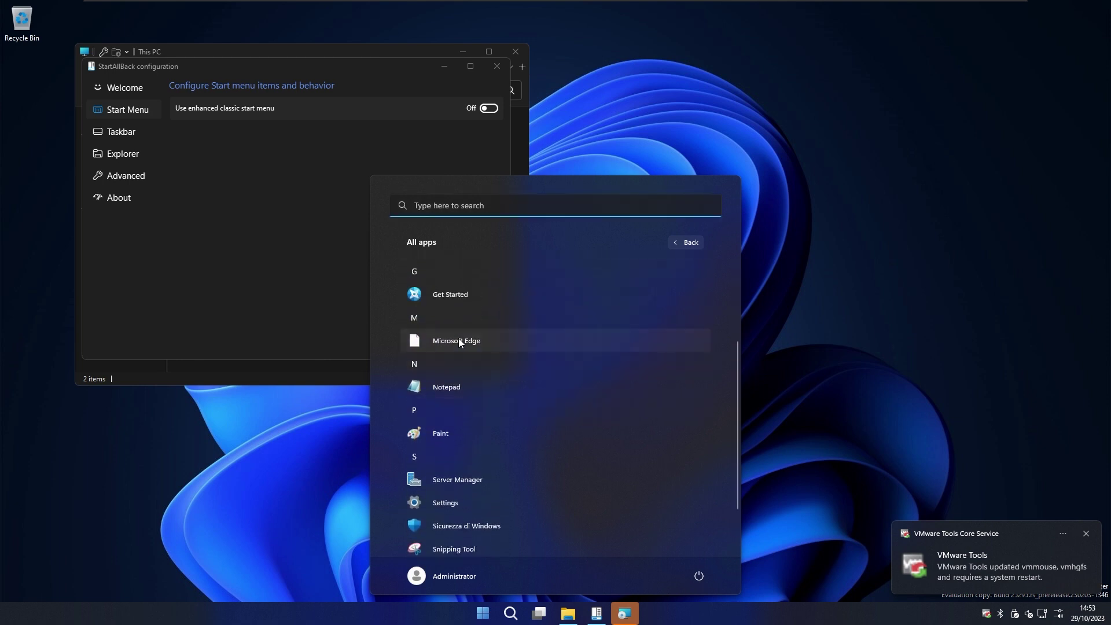
pyautogui.rightClick(460, 341)
pyautogui.moveTo(519, 367)
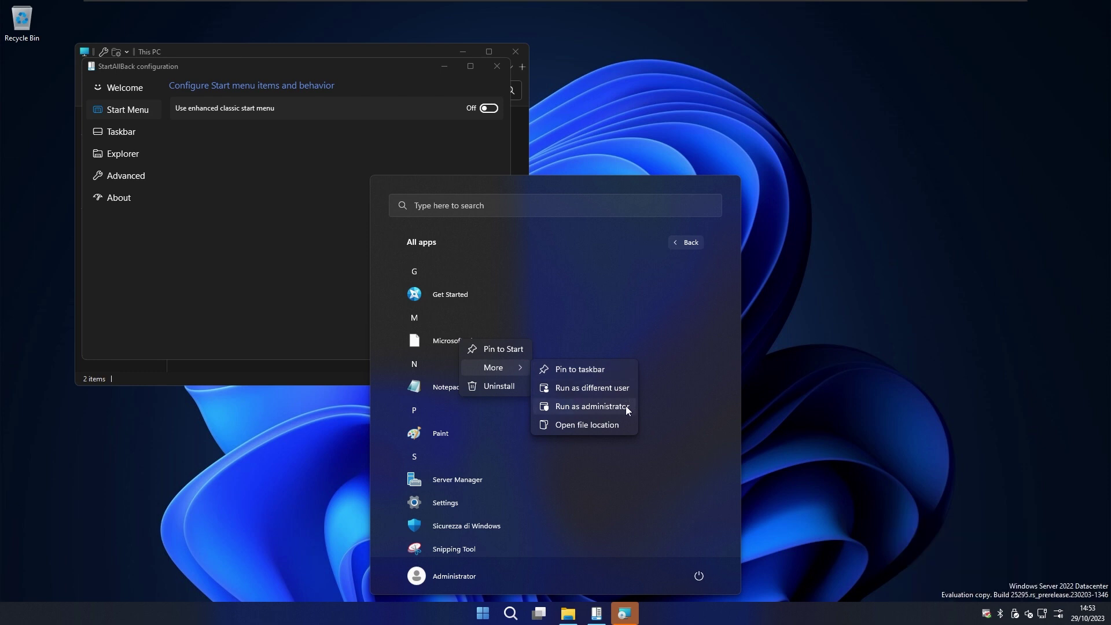
pyautogui.click(617, 428)
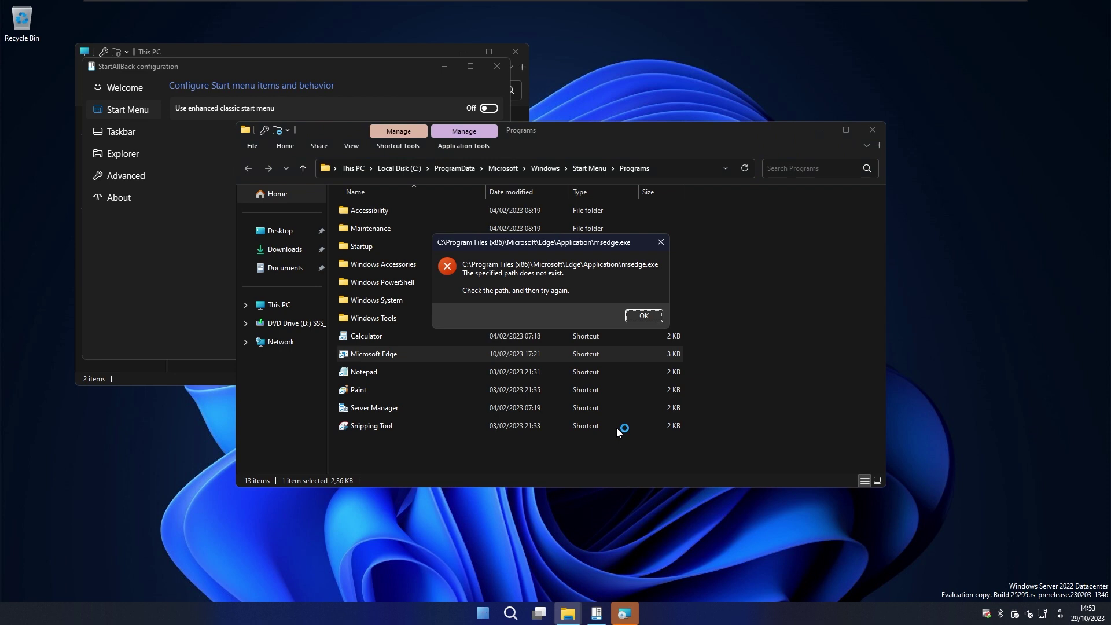
# Step: Dismiss the path error and permanently delete the Microsoft Edge shortcut from the Start Menu Programs folder
pyautogui.press('Return')
pyautogui.press('F2')
pyautogui.press('BackSpace')
pyautogui.press('Escape')
pyautogui.hotkey('shift', 'Delete')
pyautogui.press('Return')
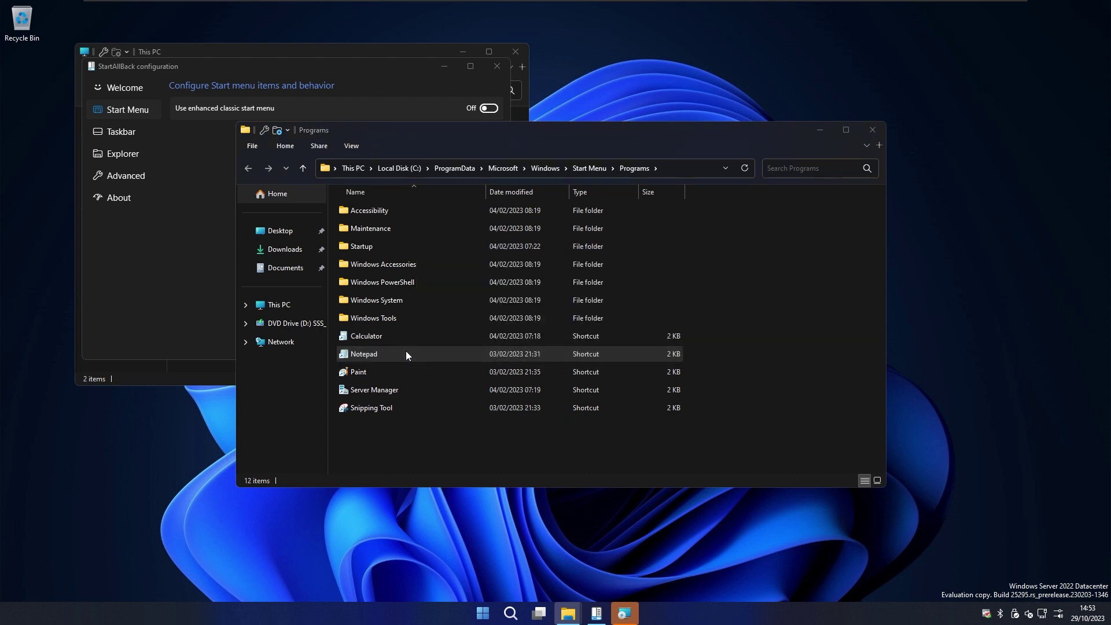
# Step: Turn off the enhanced classic taskbar in StartAllBack and restart the Explorer shell
pyautogui.hotkey('alt', 'Tab')
pyautogui.click(129, 132)
pyautogui.click(488, 109)
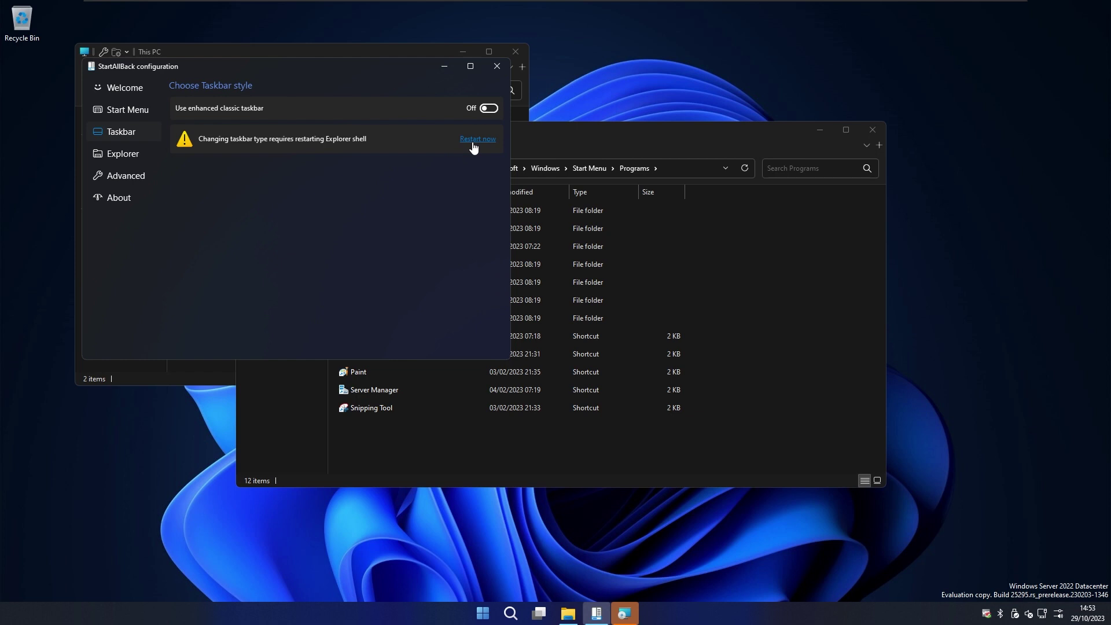
pyautogui.click(473, 145)
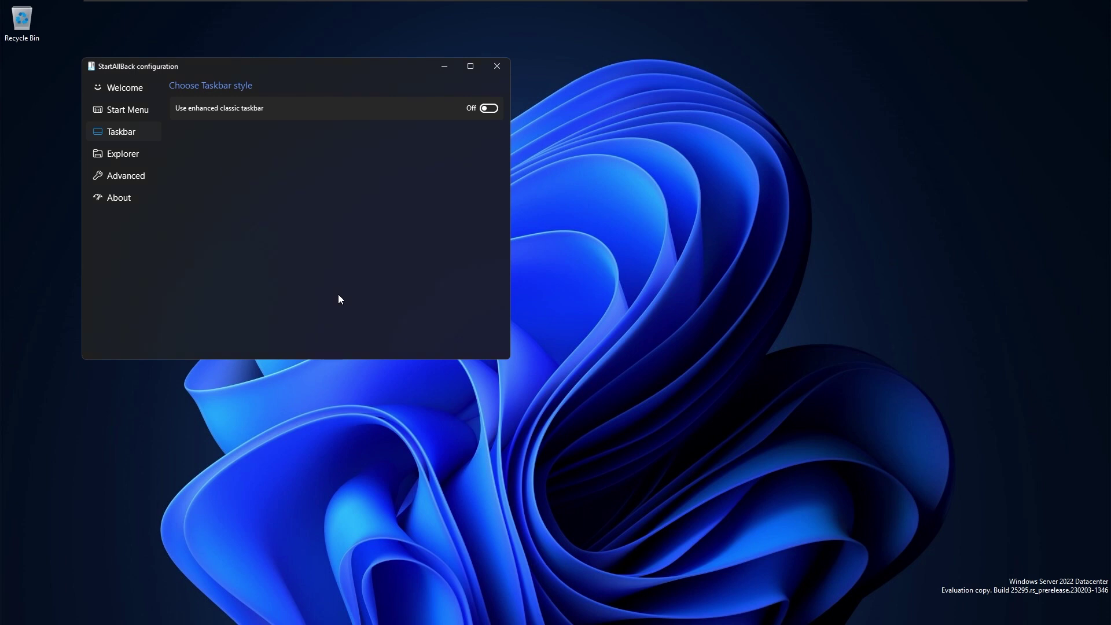
# Step: Try the Left taskbar alignment under Taskbar behaviors in the Taskbar settings and return it to Center
pyautogui.press('super')
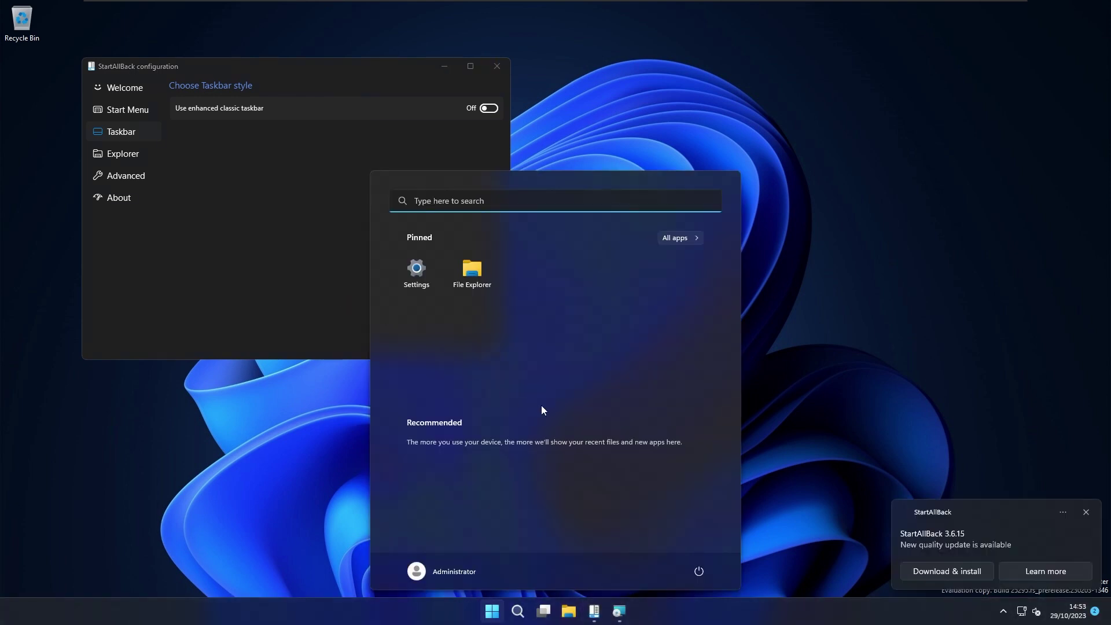
pyautogui.rightClick(353, 614)
pyautogui.click(380, 592)
pyautogui.moveTo(485, 389); pyautogui.dragTo(579, 572)
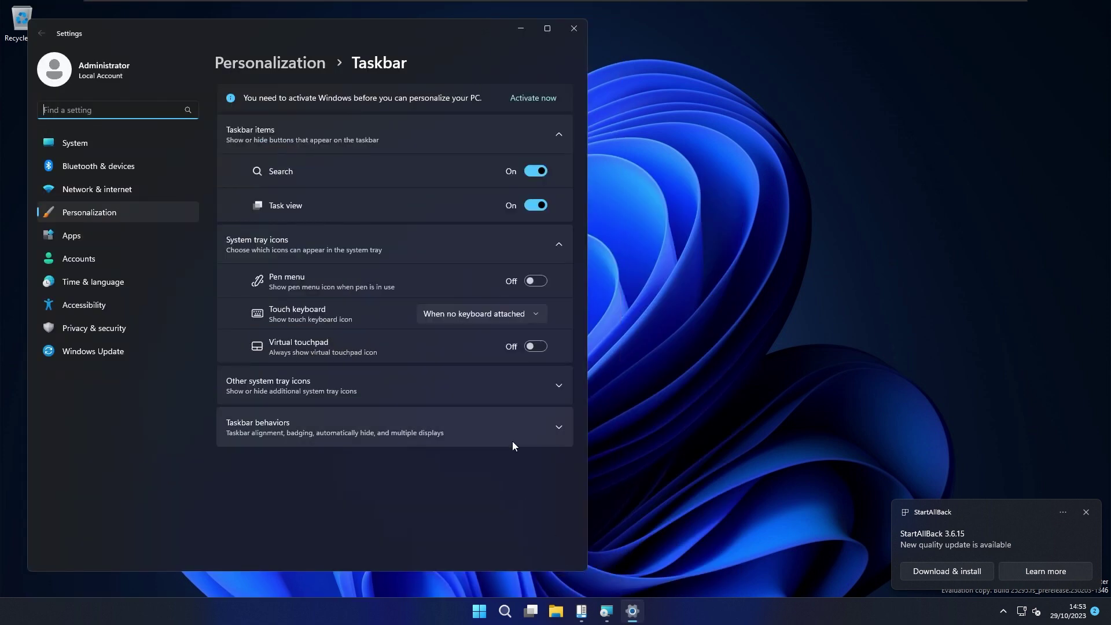
pyautogui.click(513, 441)
pyautogui.scroll(-1, 534, 440)
pyautogui.click(524, 394)
pyautogui.click(510, 370)
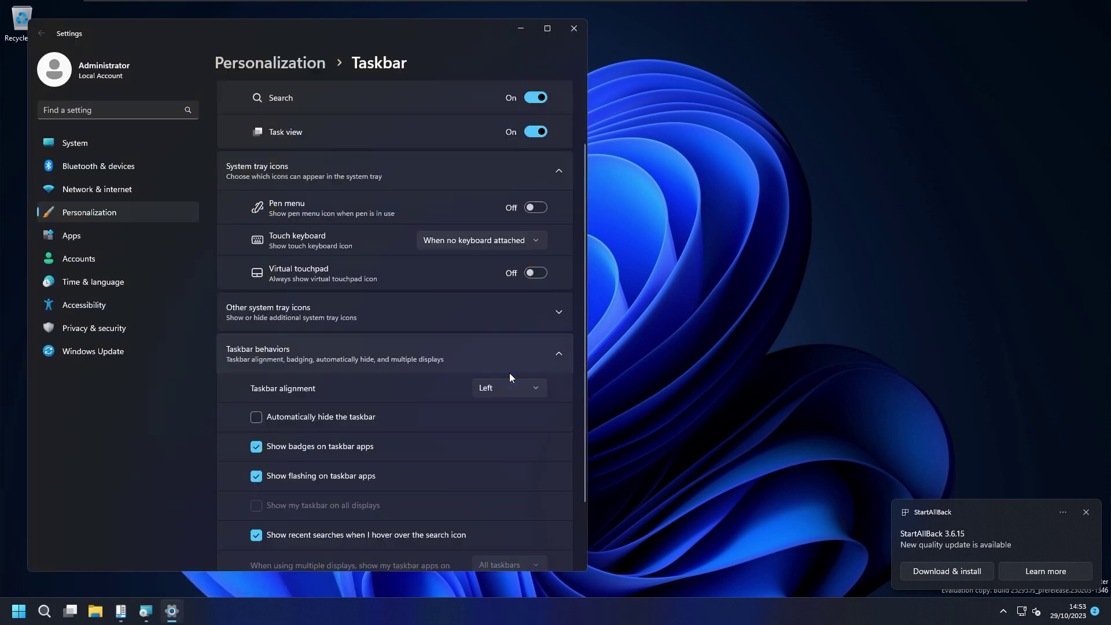
pyautogui.click(532, 392)
pyautogui.click(523, 405)
# Step: Turn the enhanced classic taskbar and start menu back on, restarting Explorer, and close StartAllBack and Settings
pyautogui.click(489, 108)
pyautogui.click(470, 139)
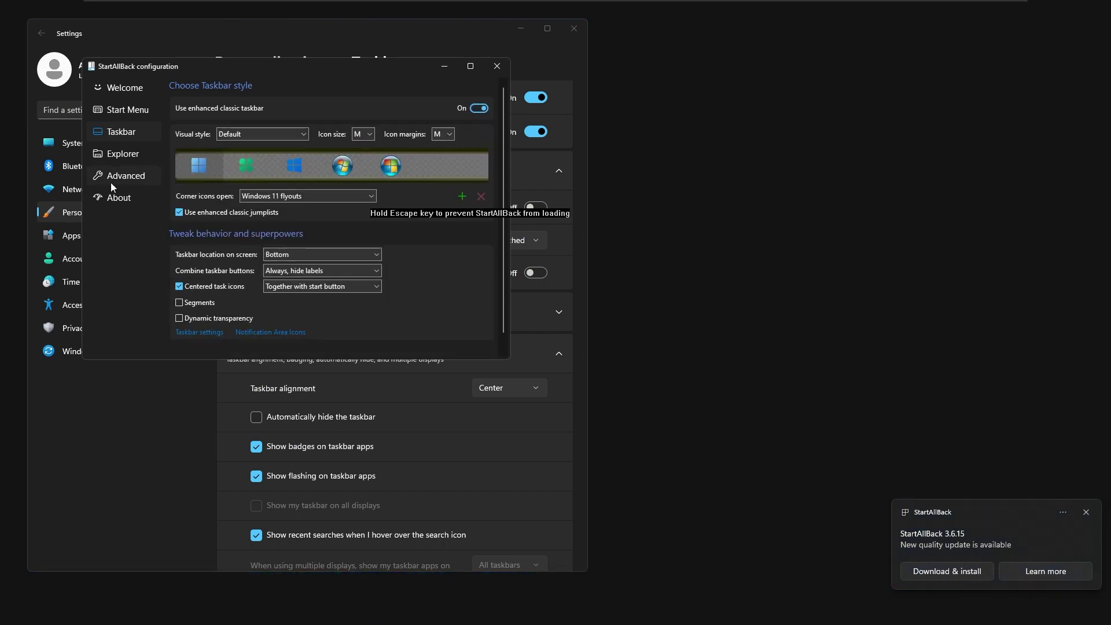
pyautogui.click(491, 109)
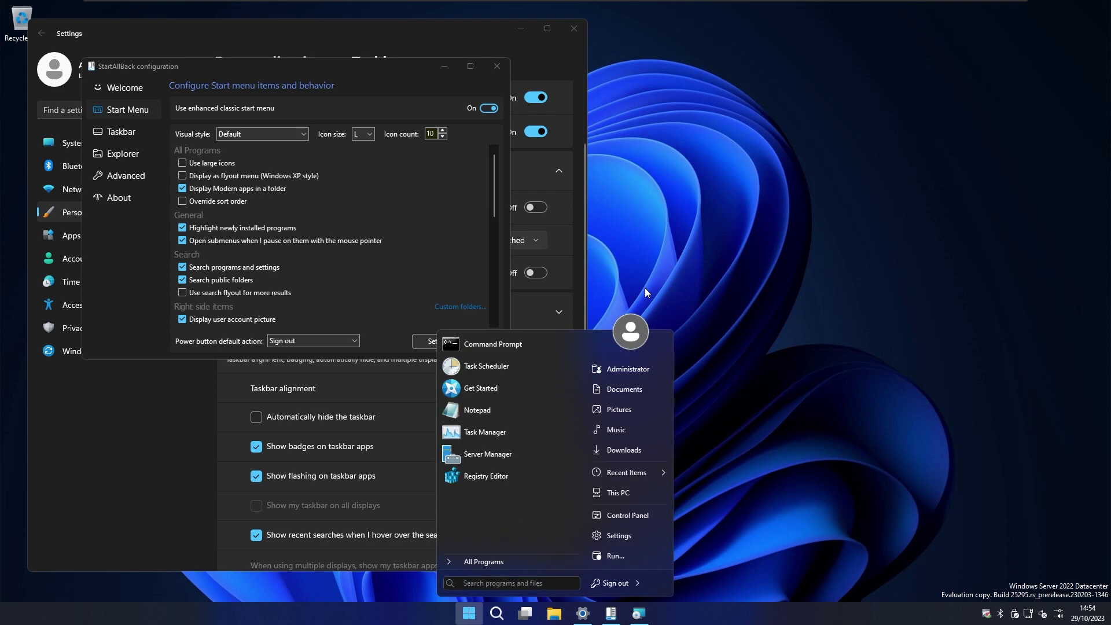
pyautogui.click(497, 66)
pyautogui.click(579, 36)
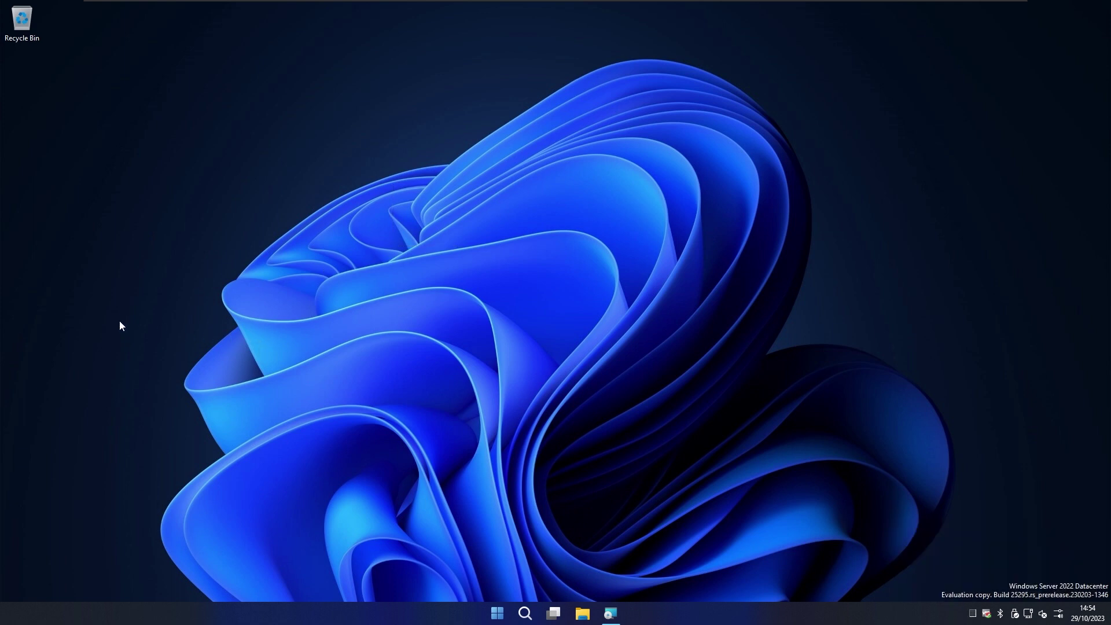
# Step: Open Task Manager's Performance page and show graphs in its resource list
pyautogui.hotkey('ctrl', 'shift', 'Escape')
pyautogui.click(222, 118)
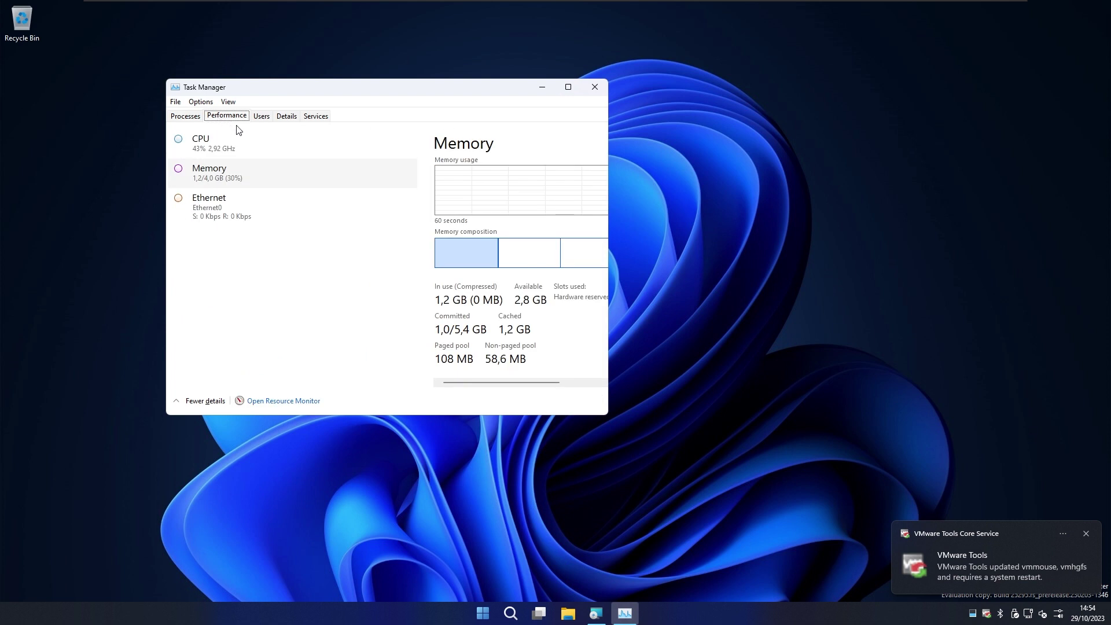
pyautogui.rightClick(226, 168)
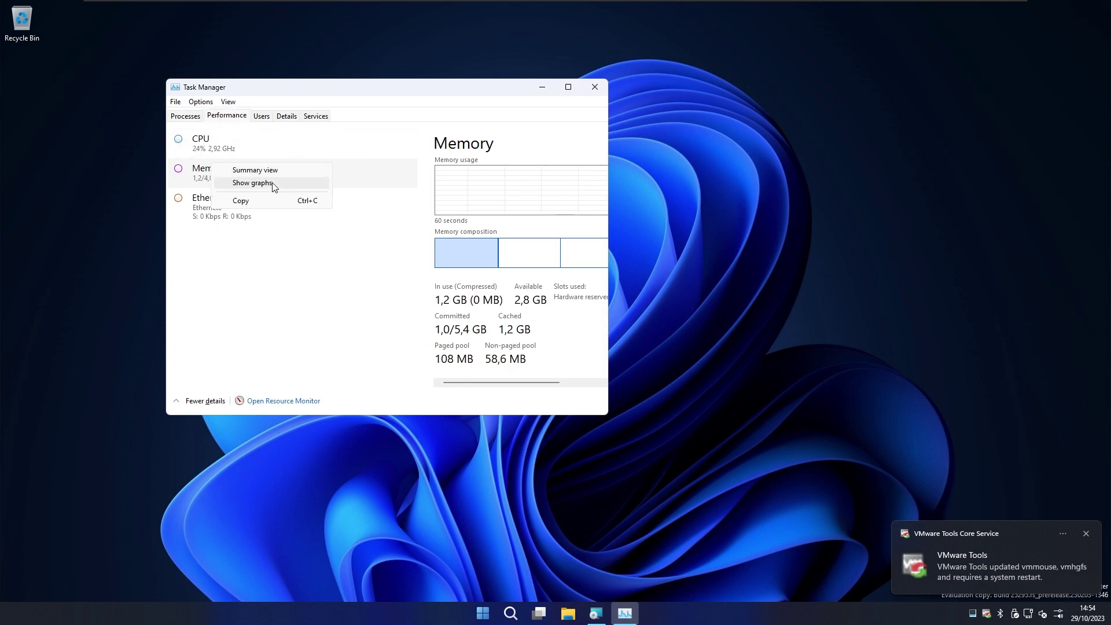
pyautogui.click(264, 183)
# Step: Examine the CPU graph and processor details across their full width and close Task Manager
pyautogui.click(249, 157)
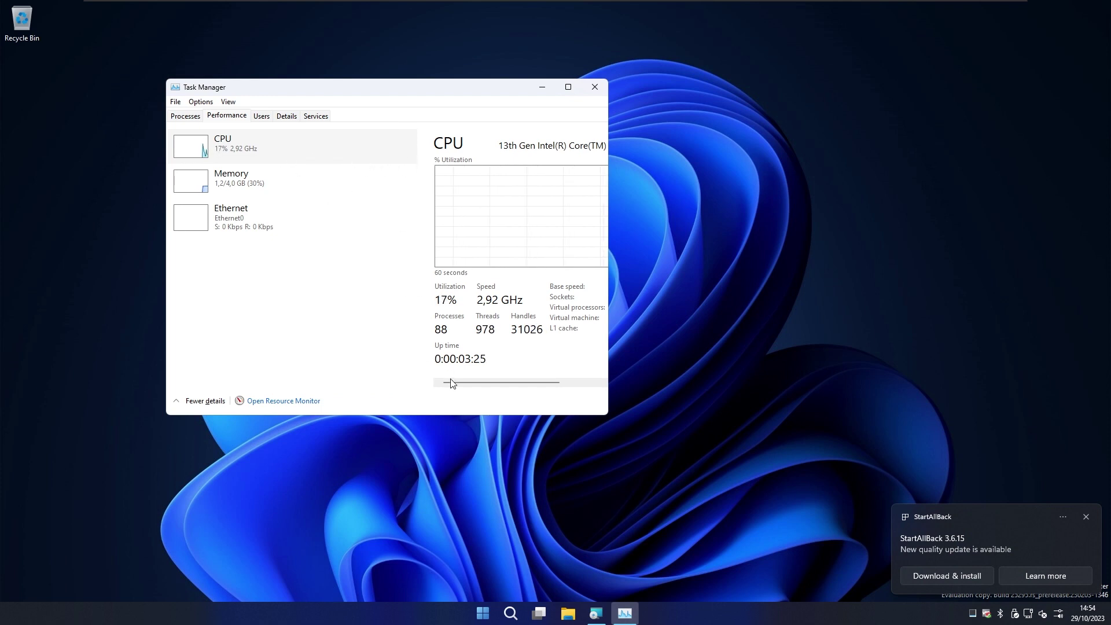
pyautogui.hscroll(2, 500, 383)
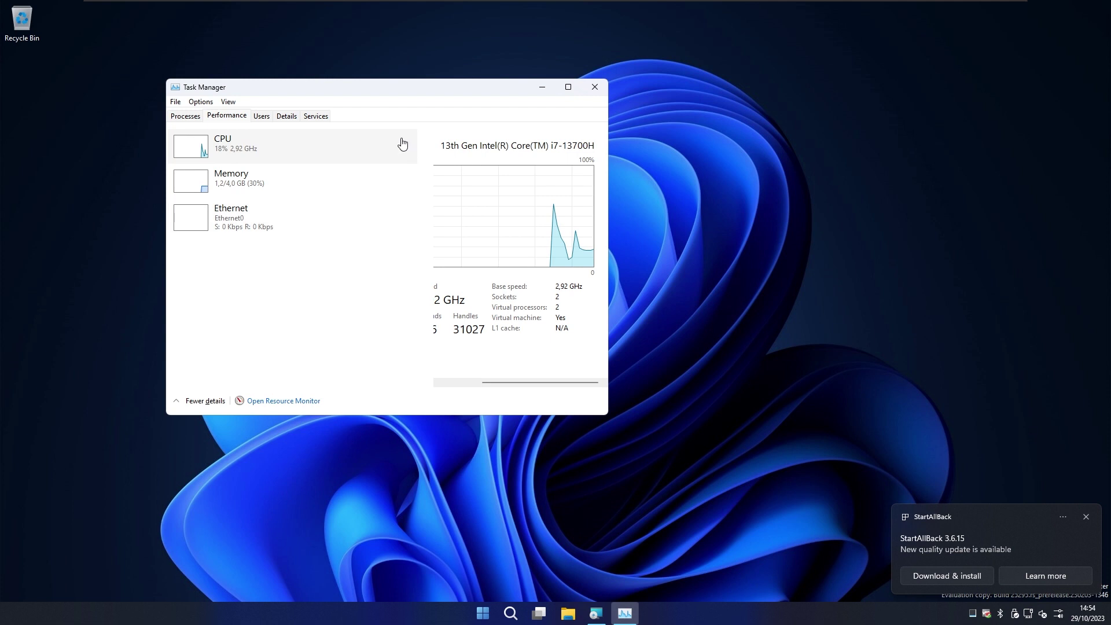
pyautogui.hscroll(-2, 535, 288)
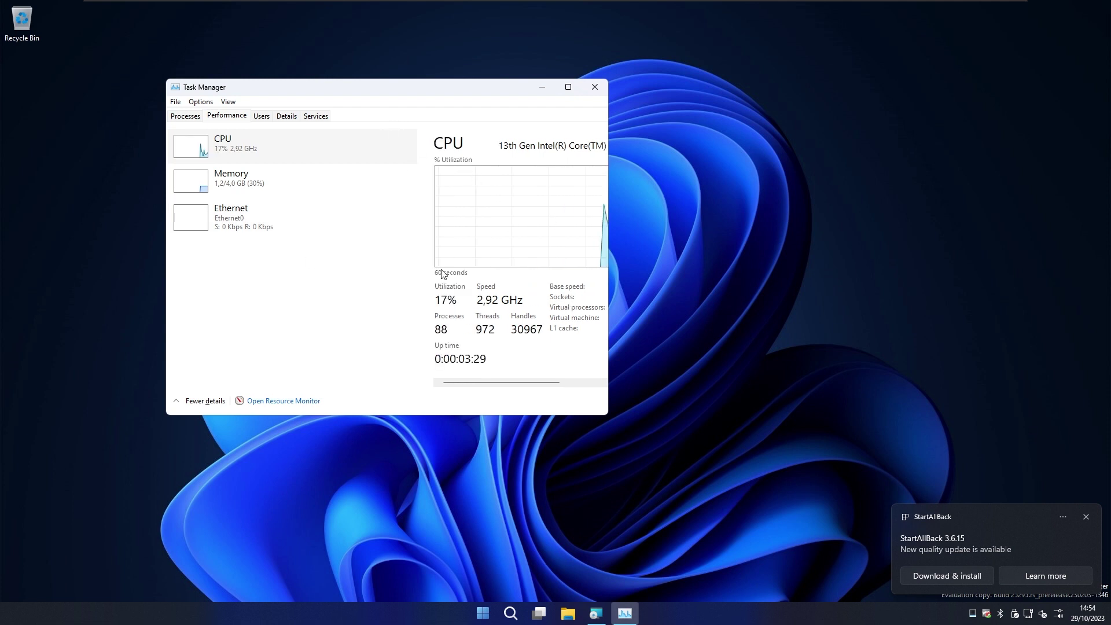
pyautogui.hscroll(2, 489, 387)
pyautogui.hscroll(-2, 457, 387)
pyautogui.click(596, 84)
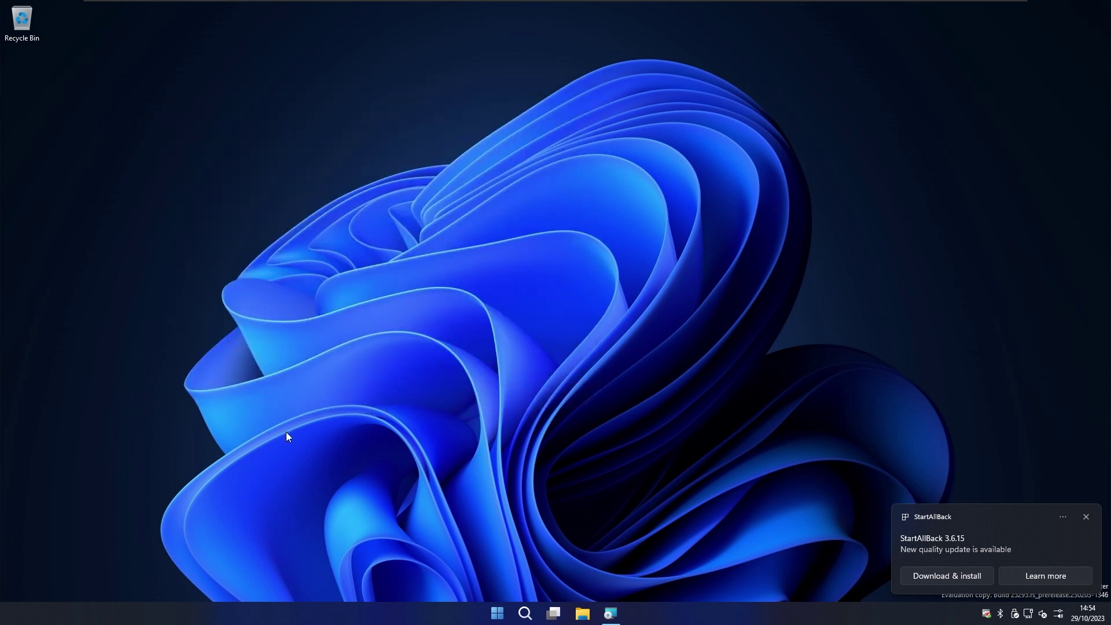
# Step: Display the About Windows version dialog through Run and dismiss it
pyautogui.press('super+r')
pyautogui.press('Return')
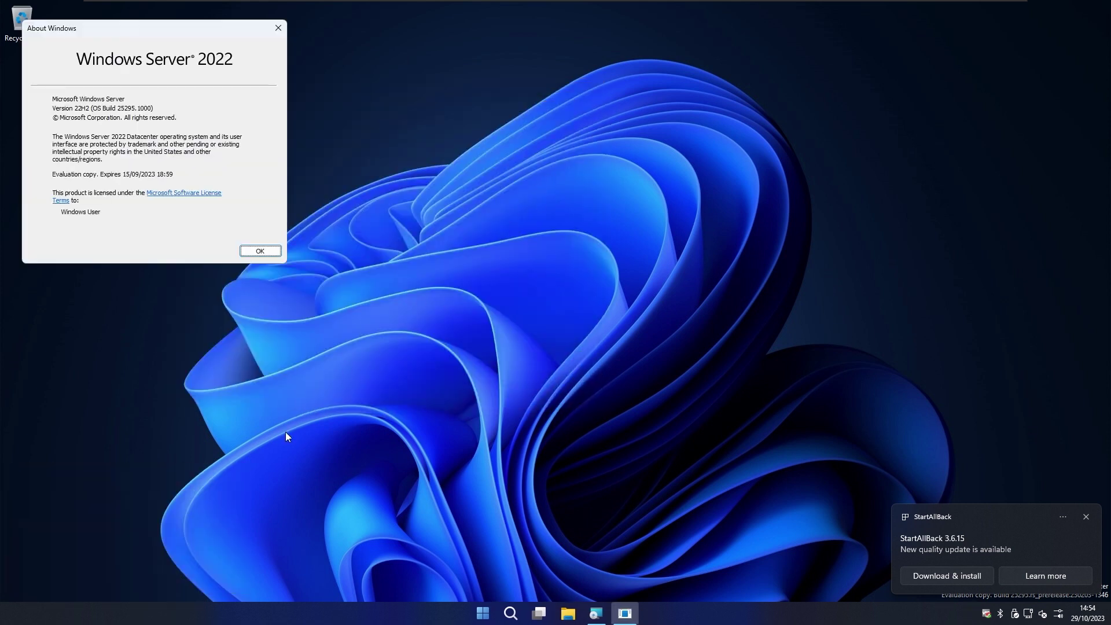
pyautogui.press('Return')
# Step: Check the Windows Update page in Settings, reopening Settings to try the page again
pyautogui.rightClick(459, 283)
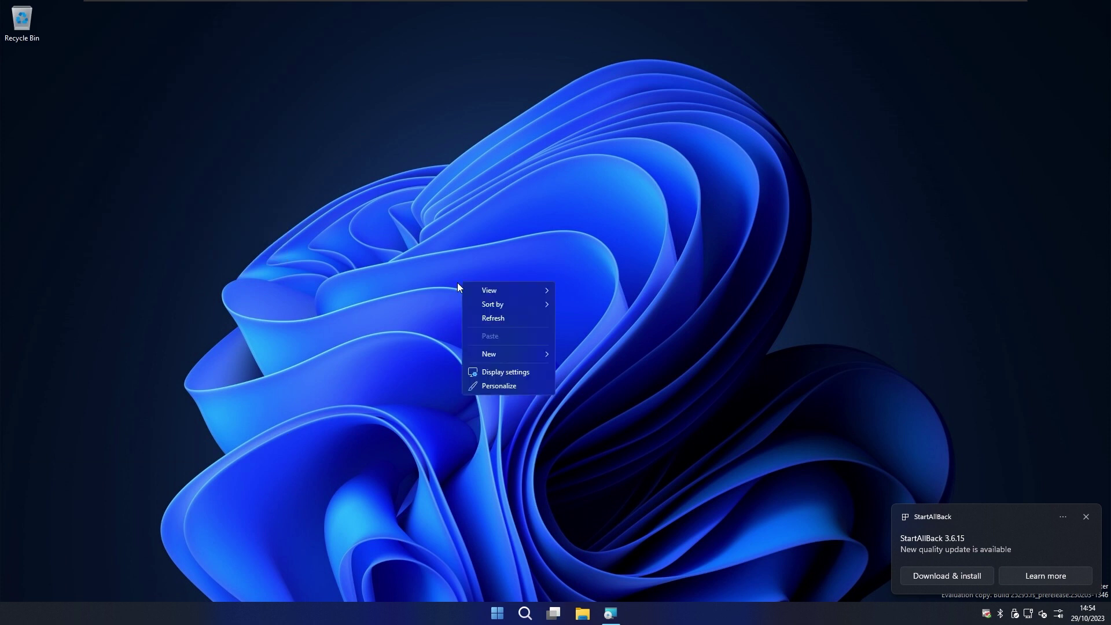
pyautogui.click(544, 386)
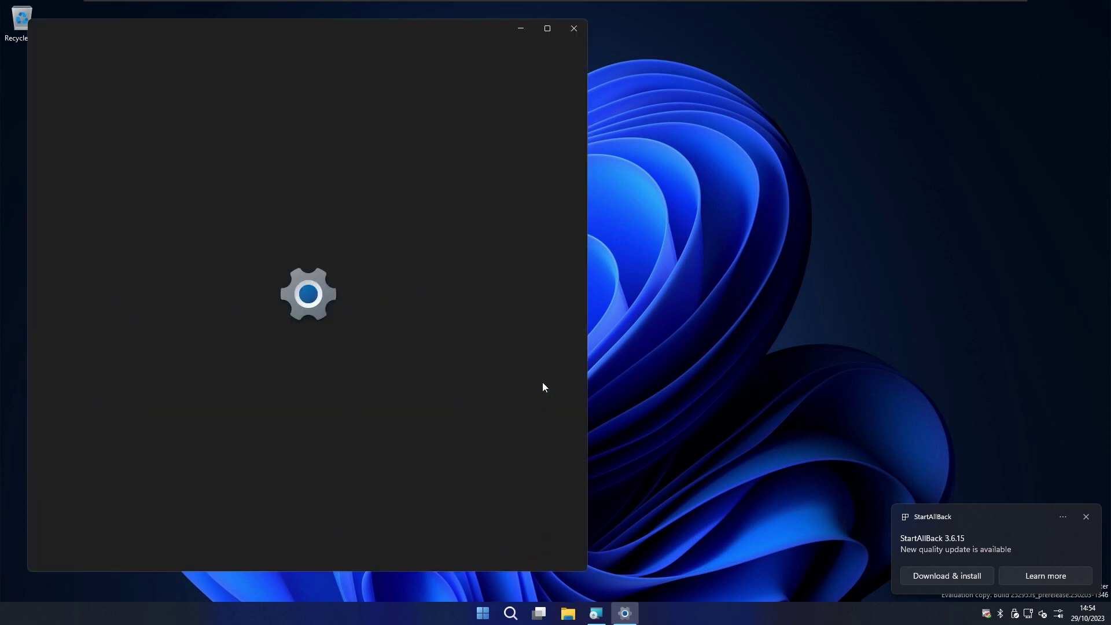
pyautogui.click(136, 352)
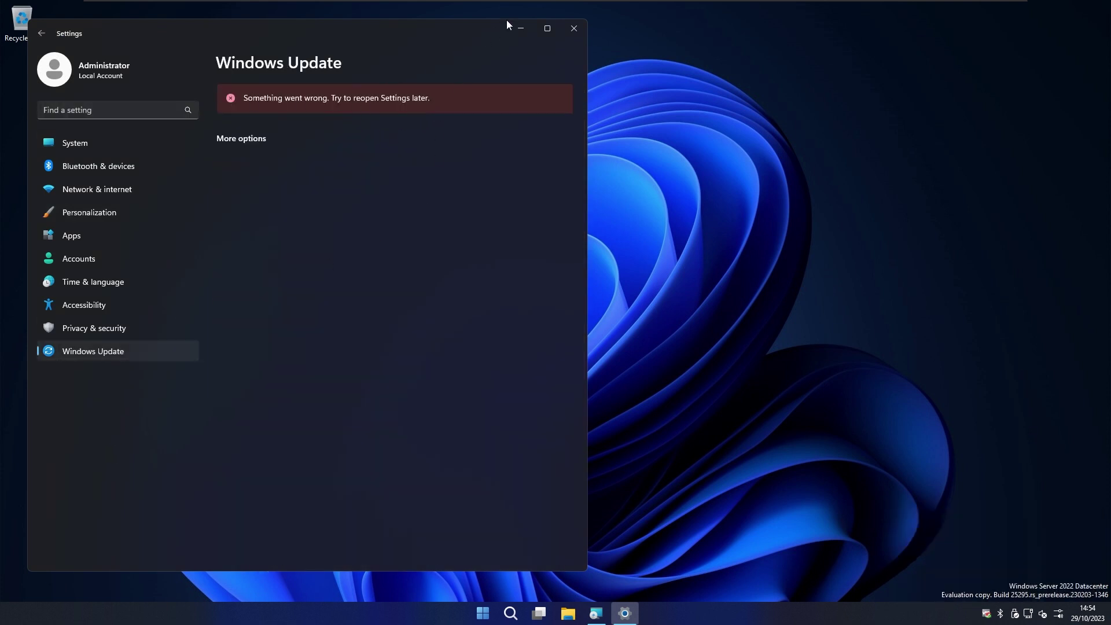
pyautogui.click(566, 30)
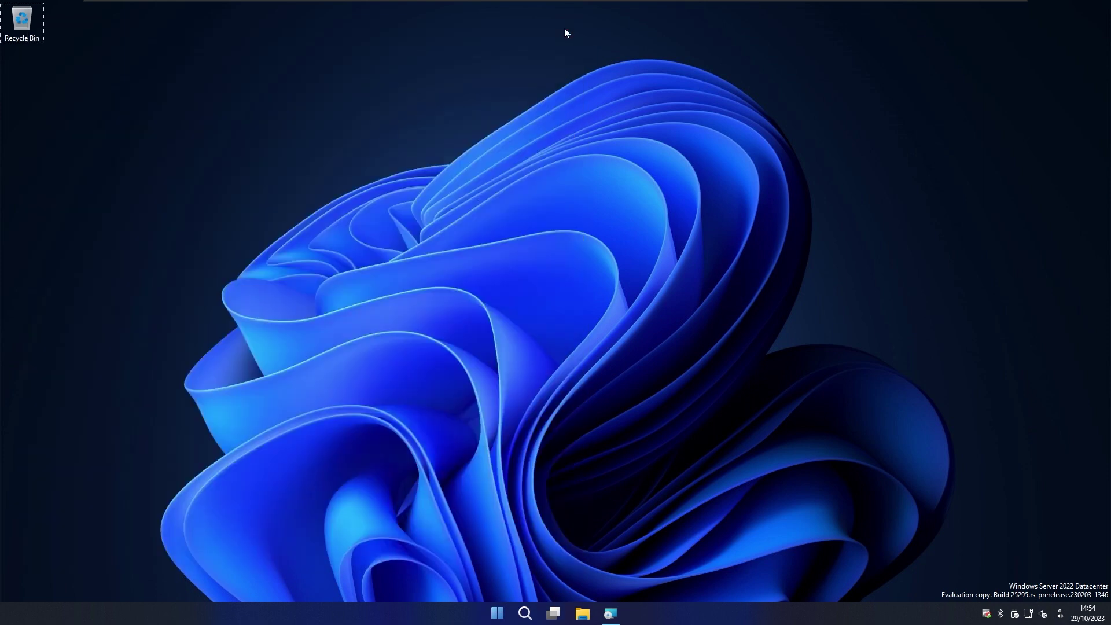
pyautogui.press('super+i')
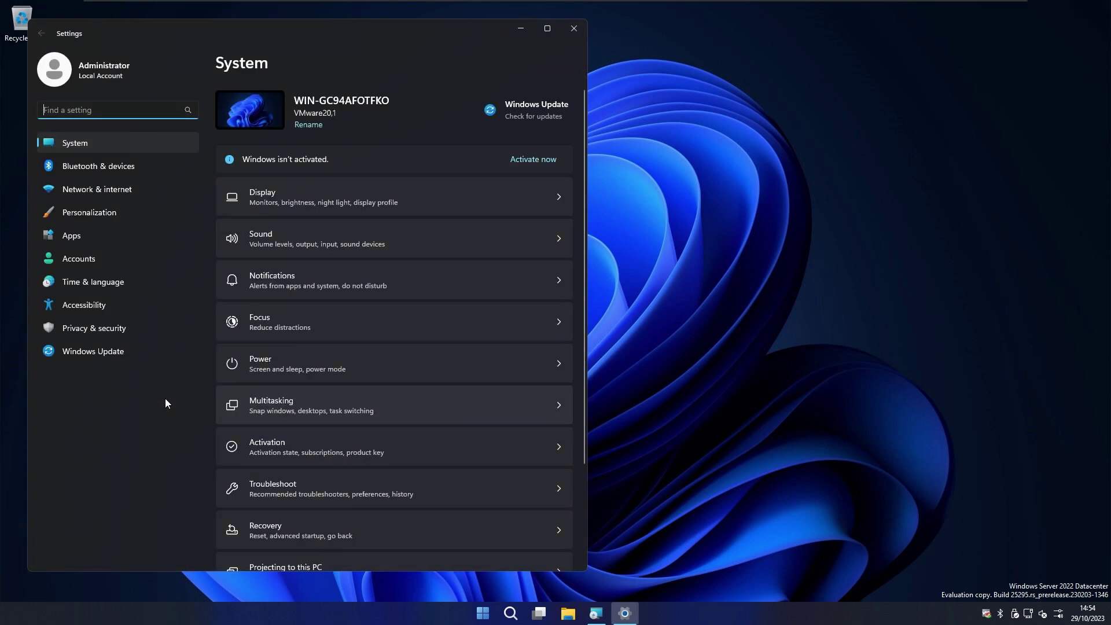
pyautogui.click(131, 353)
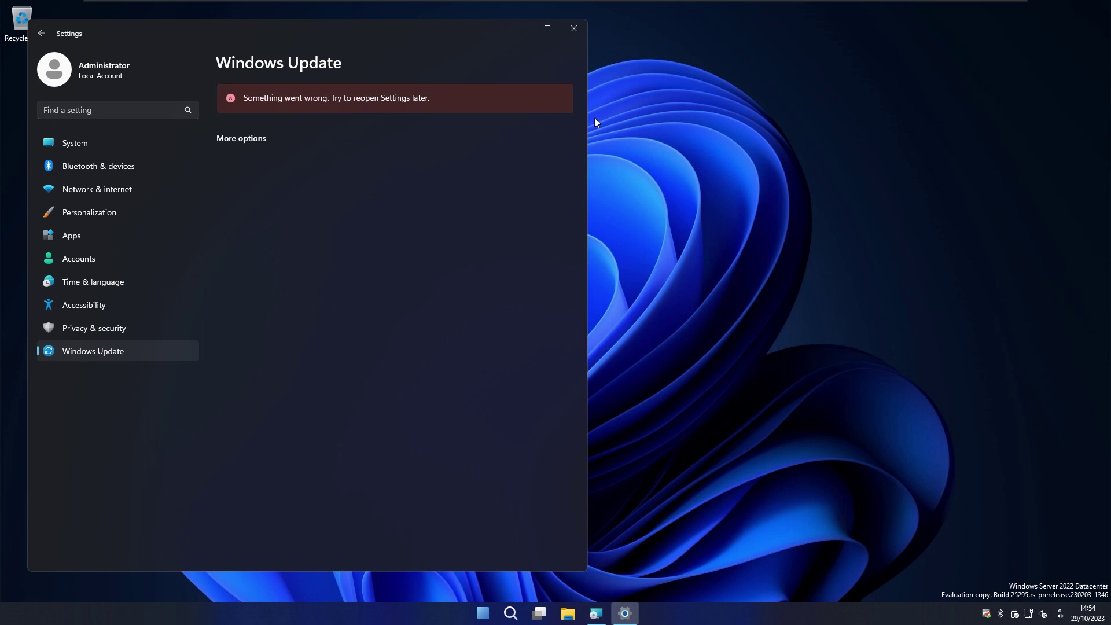
# Step: Widen the Settings window and apply the dark purple glow theme from Personalization
pyautogui.moveTo(589, 118); pyautogui.dragTo(688, 118)
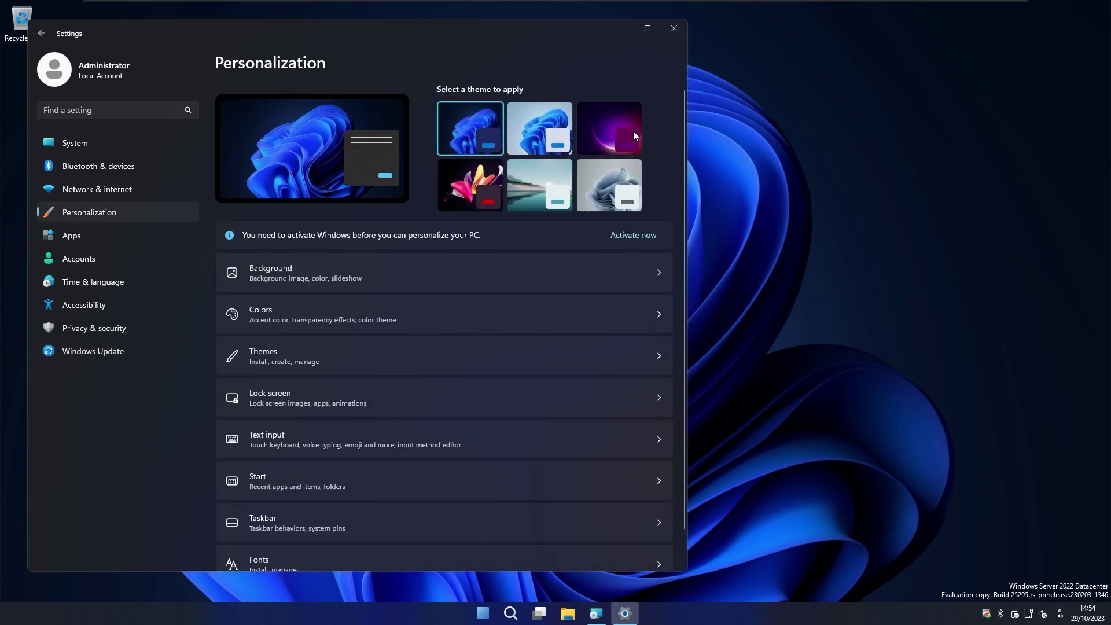
pyautogui.click(633, 135)
pyautogui.press('super')
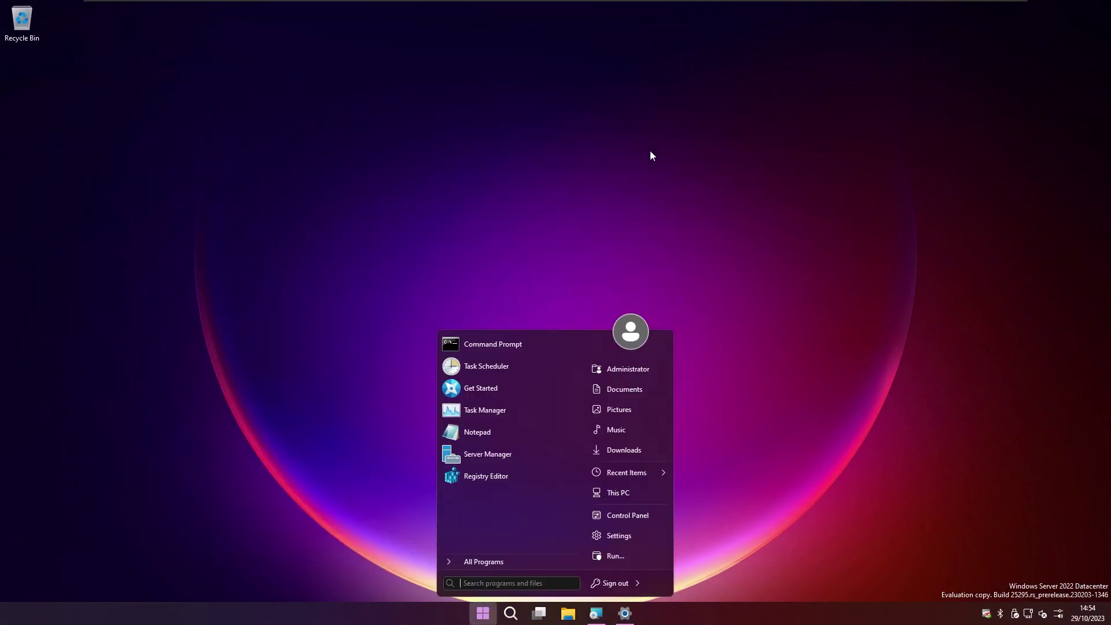
# Step: Open a File Explorer window and set StartAllBack's Explorer style to Win11 Command Bar
pyautogui.press('super+e')
pyautogui.press('super')
pyautogui.rightClick(483, 495)
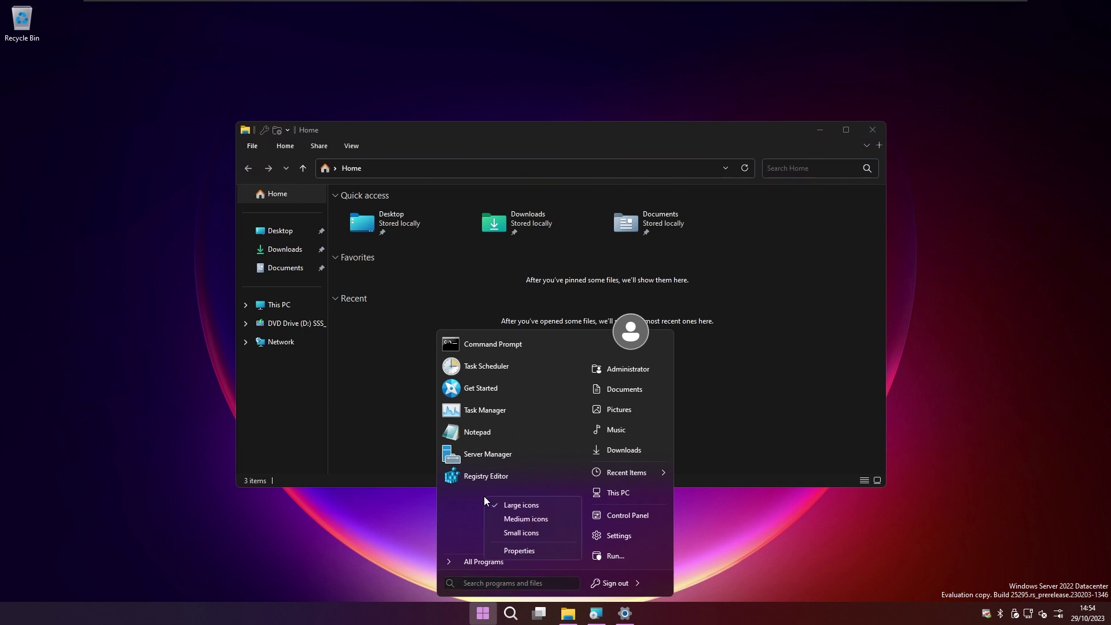
pyautogui.click(530, 544)
pyautogui.click(381, 221)
pyautogui.click(382, 244)
pyautogui.click(498, 232)
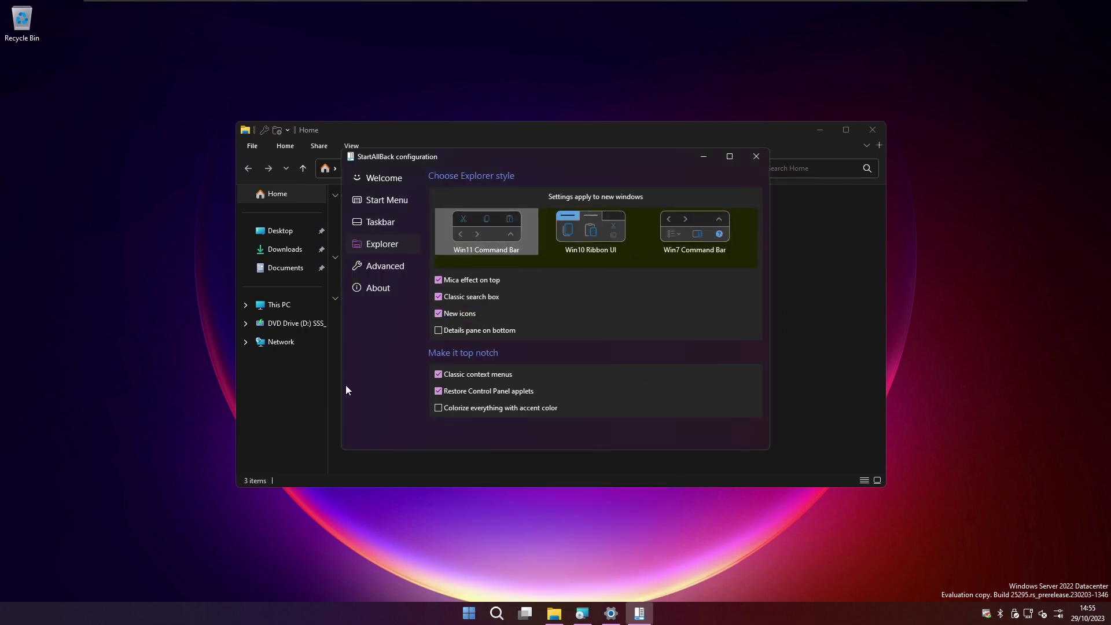
# Step: View the Win11 Command Bar style in a new File Explorer window and close the Explorer windows
pyautogui.press('Escape')
pyautogui.press('super+e')
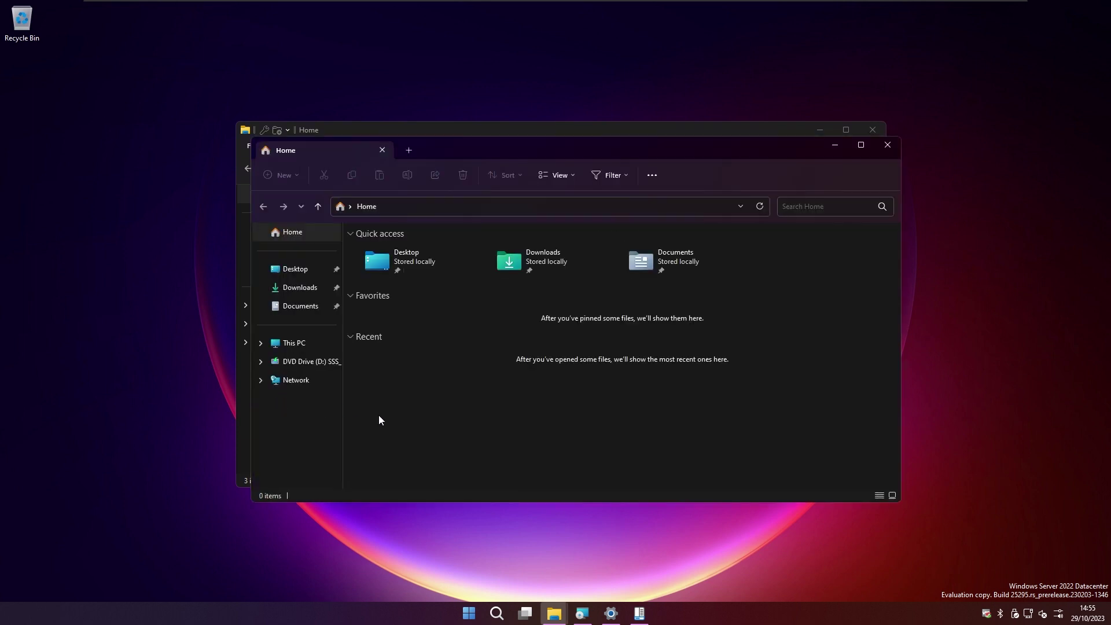
pyautogui.moveTo(364, 435); pyautogui.dragTo(394, 426)
pyautogui.hotkey('alt', 'F4')
pyautogui.hotkey('alt', 'F4')
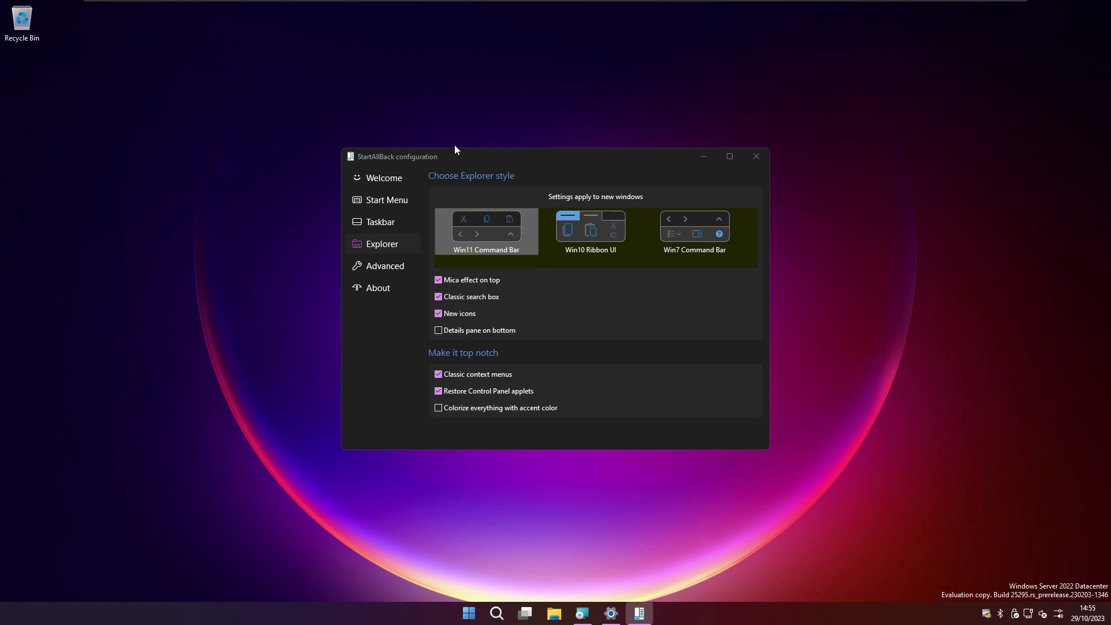
# Step: Apply the dark flower theme in Personalization and preview it with File Explorer showing This PC
pyautogui.press('super+e')
pyautogui.hotkey('alt', 'Tab')
pyautogui.press('Tab')
pyautogui.click(540, 312)
pyautogui.click(711, 233)
pyautogui.hotkey('alt', 'Tab')
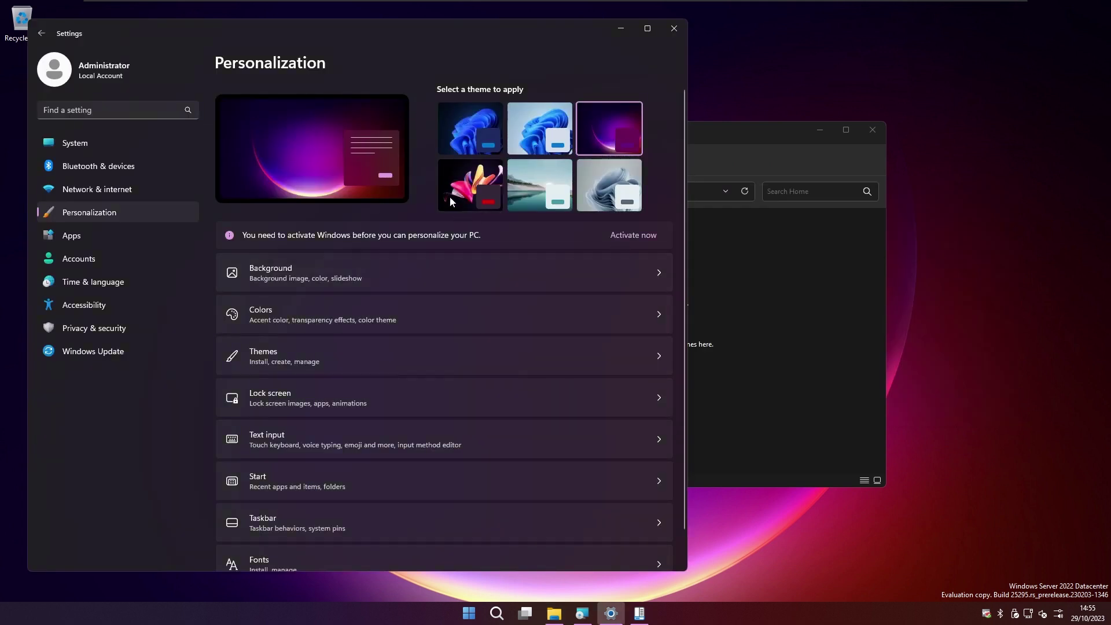
pyautogui.click(817, 329)
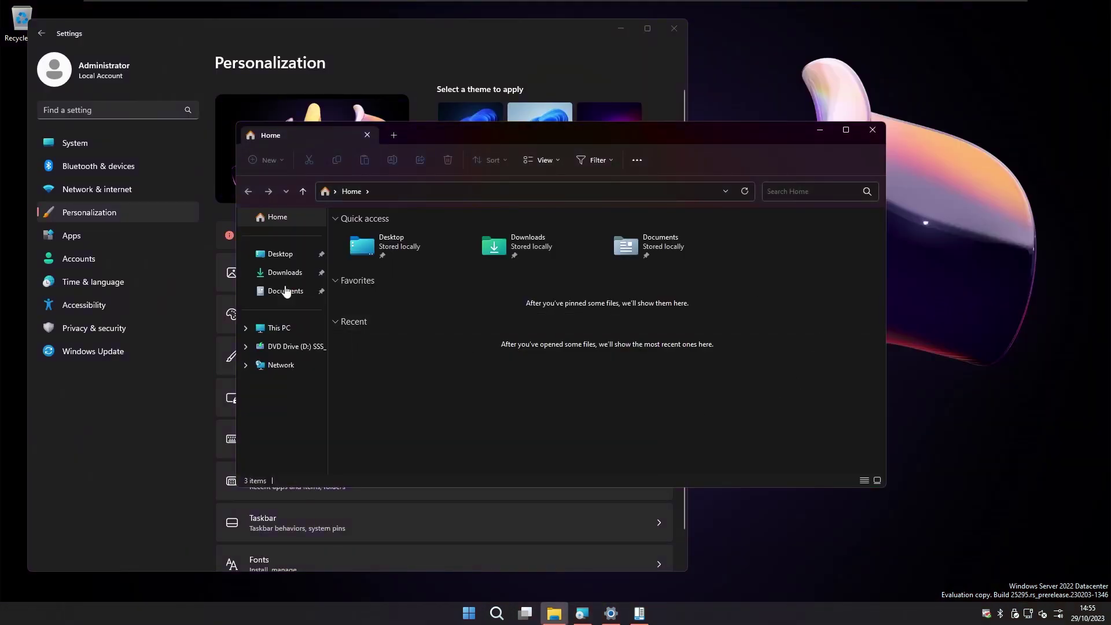
pyautogui.click(279, 328)
pyautogui.moveTo(425, 389); pyautogui.dragTo(654, 335)
# Step: Reapply the dark purple glow theme and close Settings and the StartAllBack configuration
pyautogui.click(648, 127)
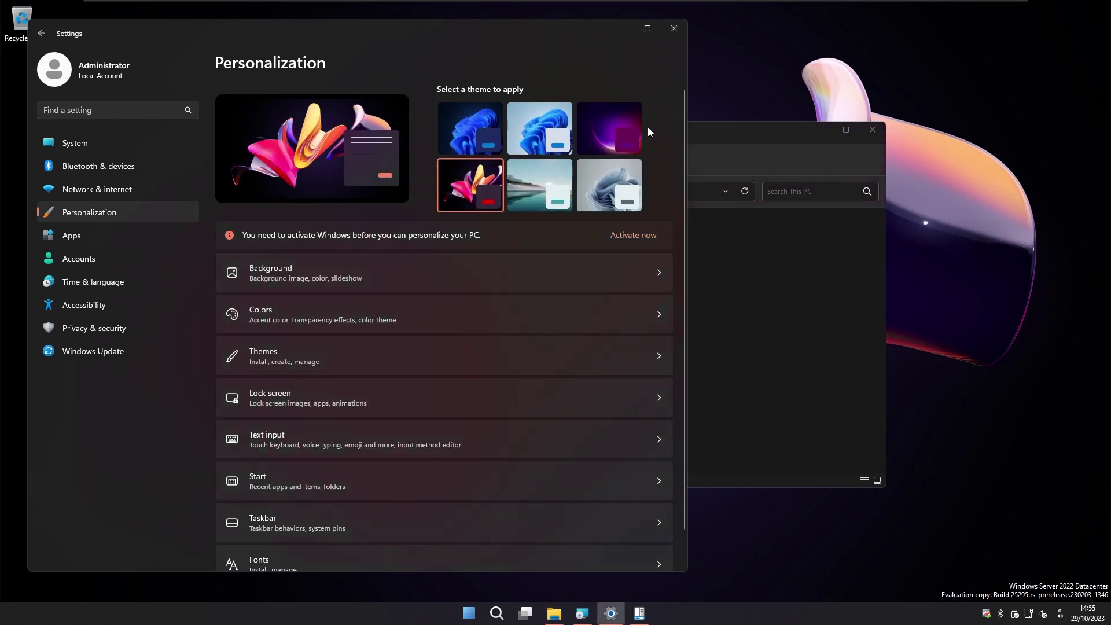
pyautogui.click(674, 28)
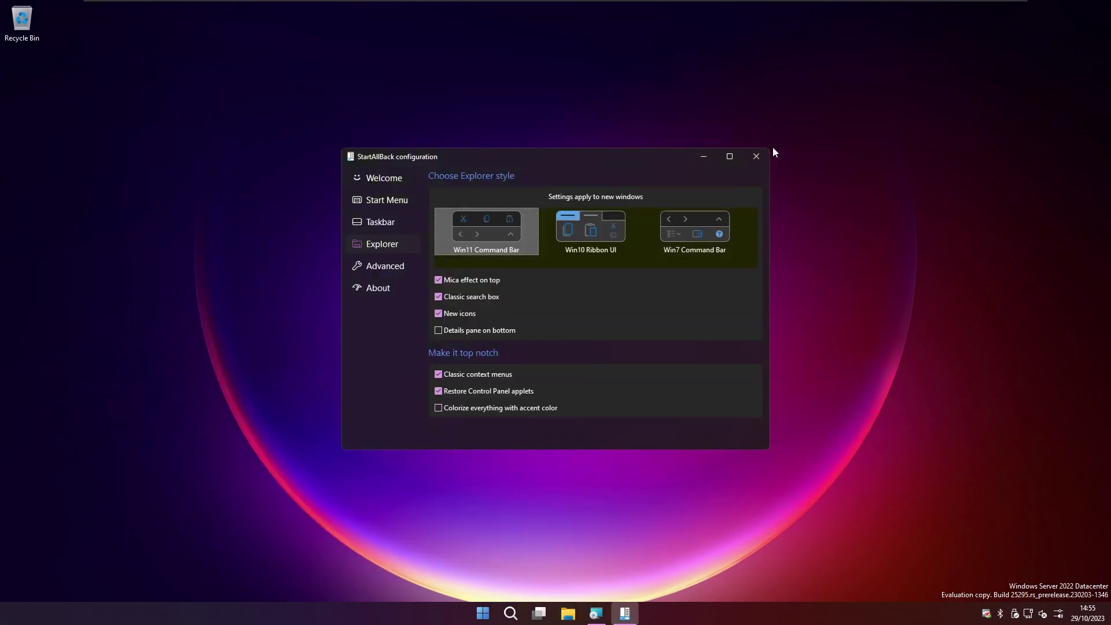
pyautogui.click(756, 156)
# Step: Cycle the desktop background through the glow theme's images beside a File Explorer window until the purple-red image returns, and clear the desktop
pyautogui.rightClick(561, 171)
pyautogui.click(660, 239)
pyautogui.press('super+e')
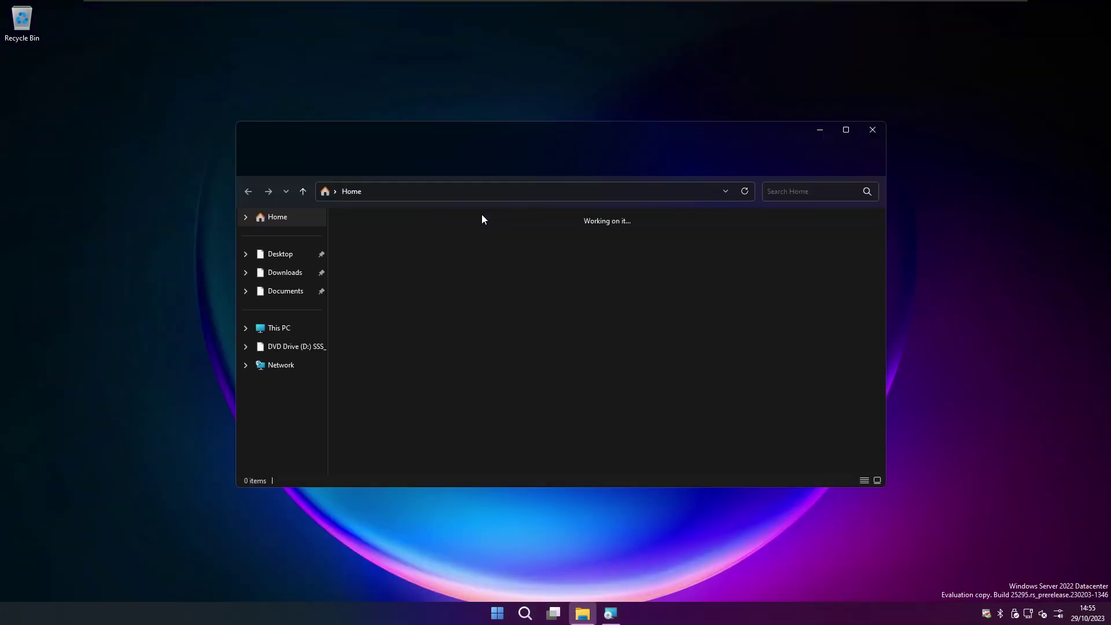
pyautogui.rightClick(528, 82)
pyautogui.click(605, 144)
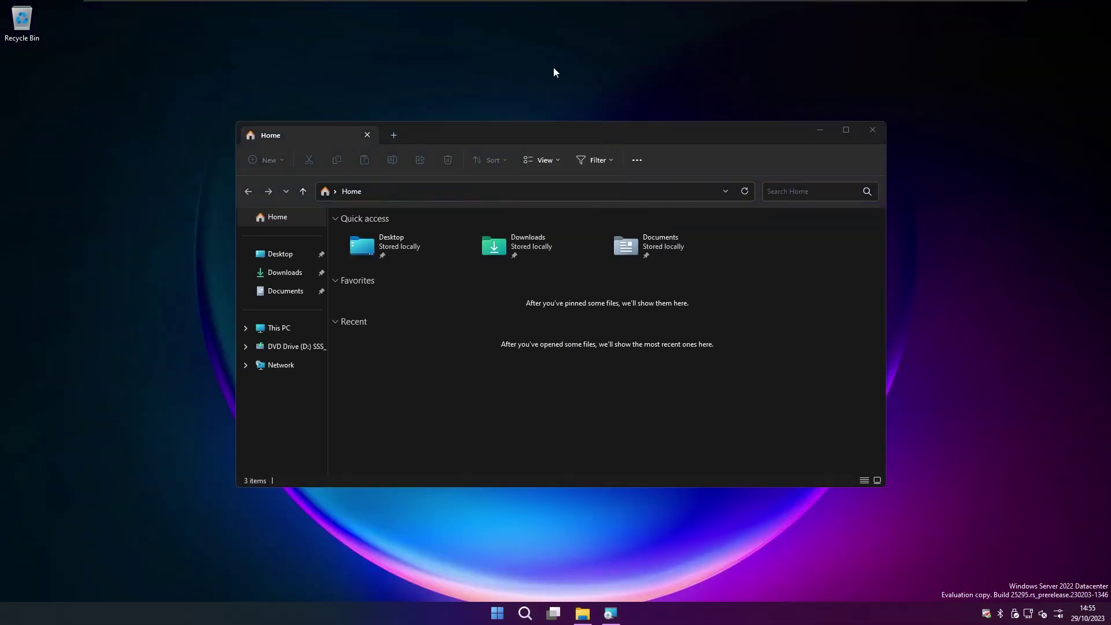
pyautogui.rightClick(554, 69)
pyautogui.click(523, 317)
pyautogui.rightClick(520, 69)
pyautogui.click(579, 135)
pyautogui.rightClick(528, 89)
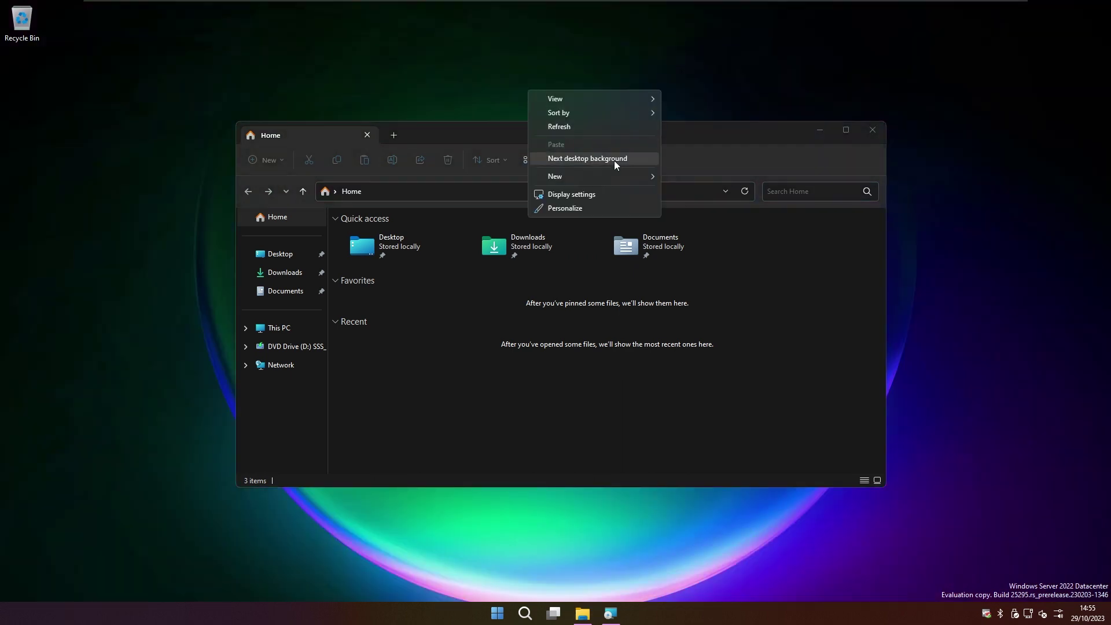
pyautogui.click(584, 158)
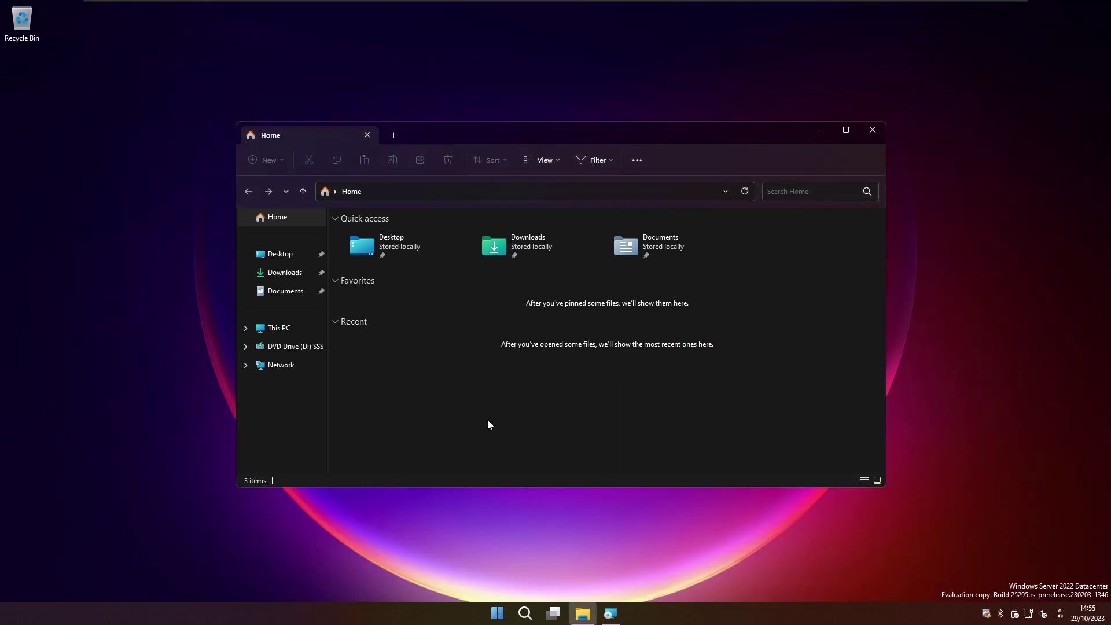
pyautogui.press('super+d')
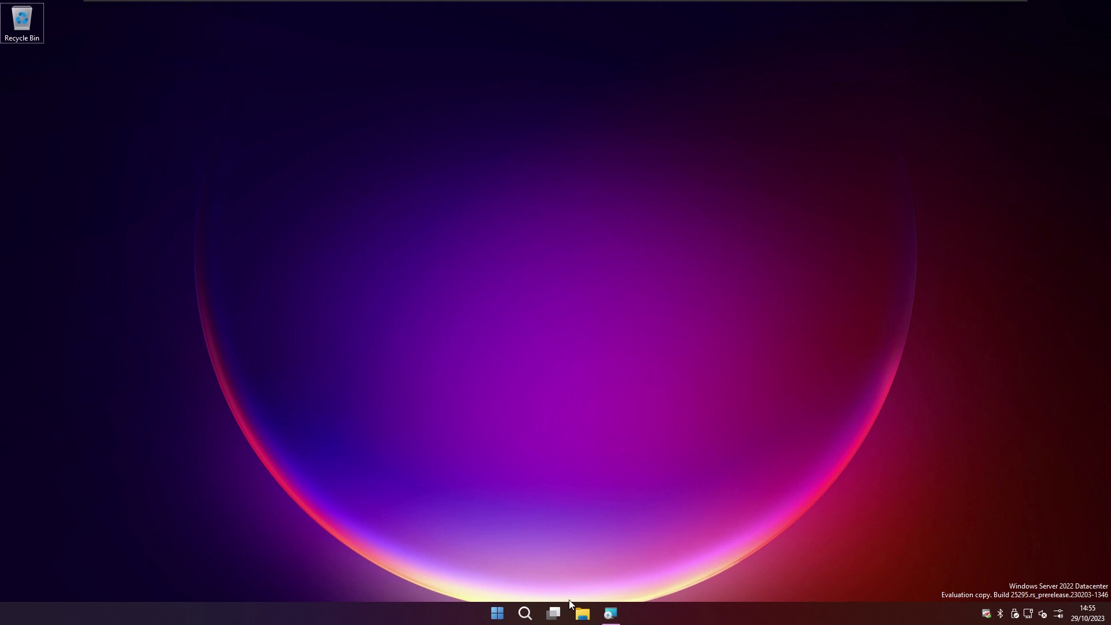
# Step: Add four virtual desktops in Task View and remove three of them
pyautogui.click(557, 612)
pyautogui.click(603, 555)
pyautogui.click(752, 552)
pyautogui.click(822, 556)
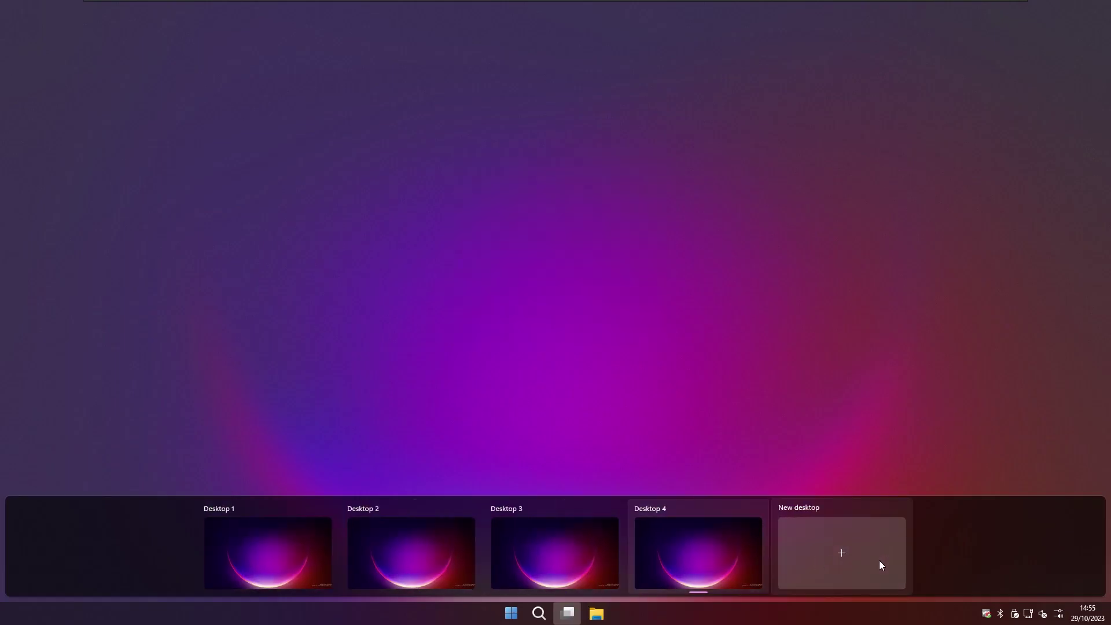
pyautogui.click(891, 565)
pyautogui.middleClick(464, 553)
pyautogui.middleClick(446, 550)
pyautogui.middleClick(437, 549)
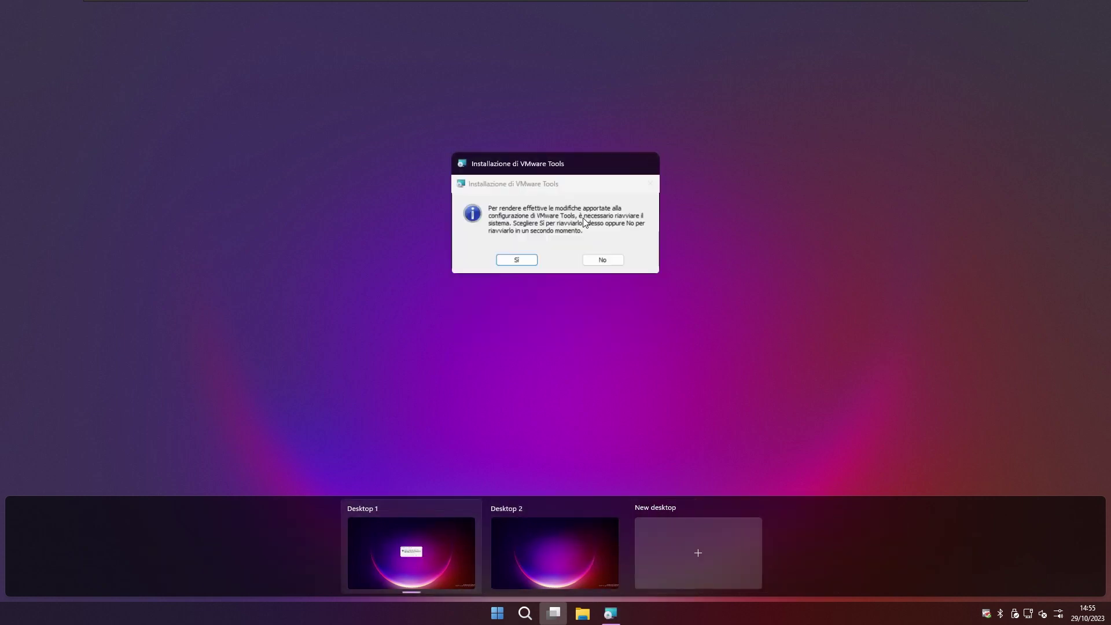
# Step: Leave Task View on Desktop 1 and decline the system restart requested by the VMware Tools installation
pyautogui.click(677, 169)
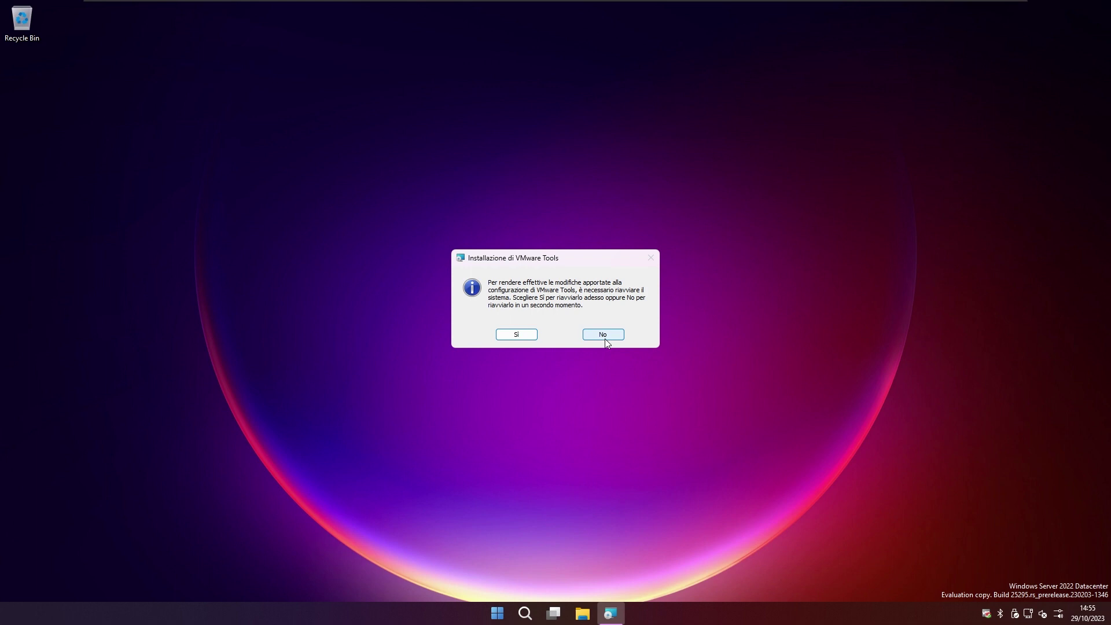
pyautogui.click(606, 336)
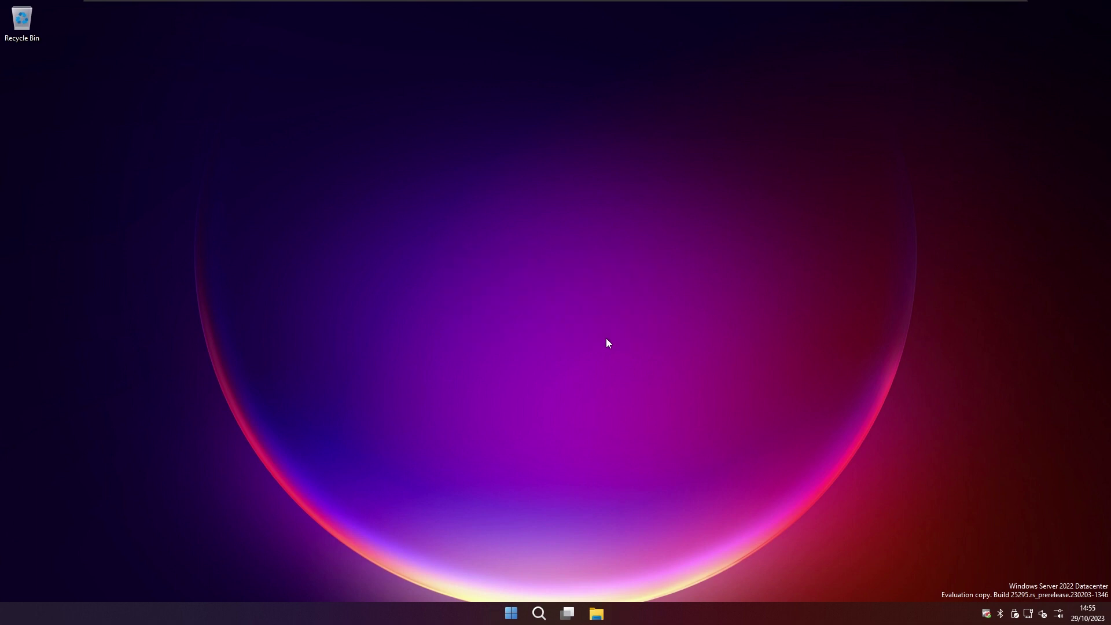
pyautogui.rightClick(397, 603)
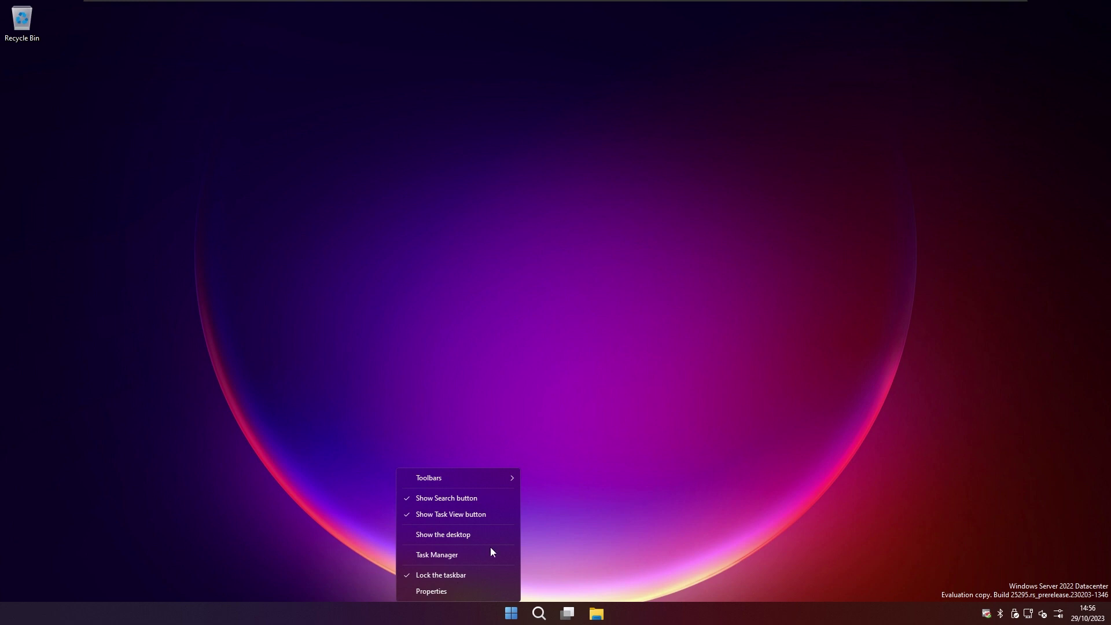
pyautogui.click(350, 581)
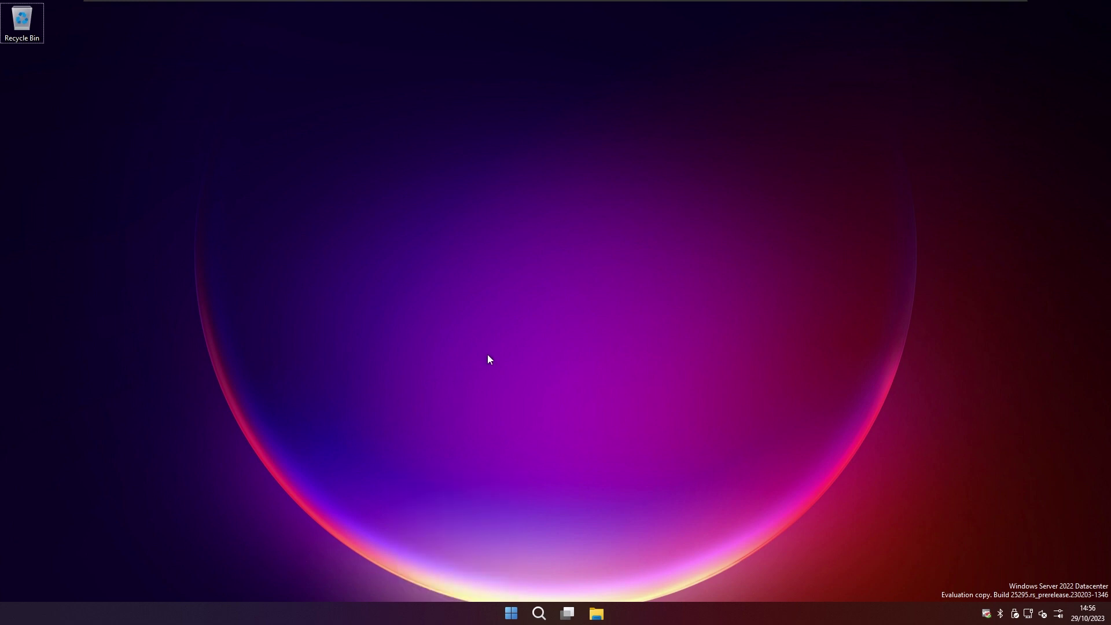
# Step: Examine the CPU graph on Task Manager's Performance page in a narrowed window and close Task Manager
pyautogui.moveTo(284, 457); pyautogui.dragTo(284, 457)
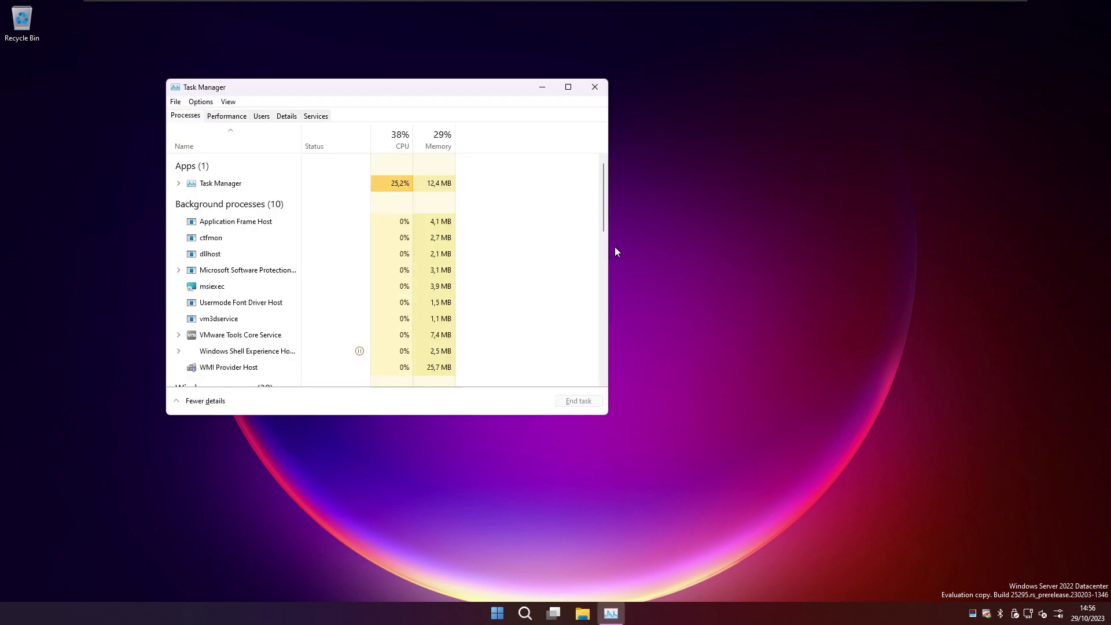
pyautogui.moveTo(609, 245); pyautogui.dragTo(549, 222)
pyautogui.click(212, 114)
pyautogui.moveTo(425, 149); pyautogui.dragTo(271, 148)
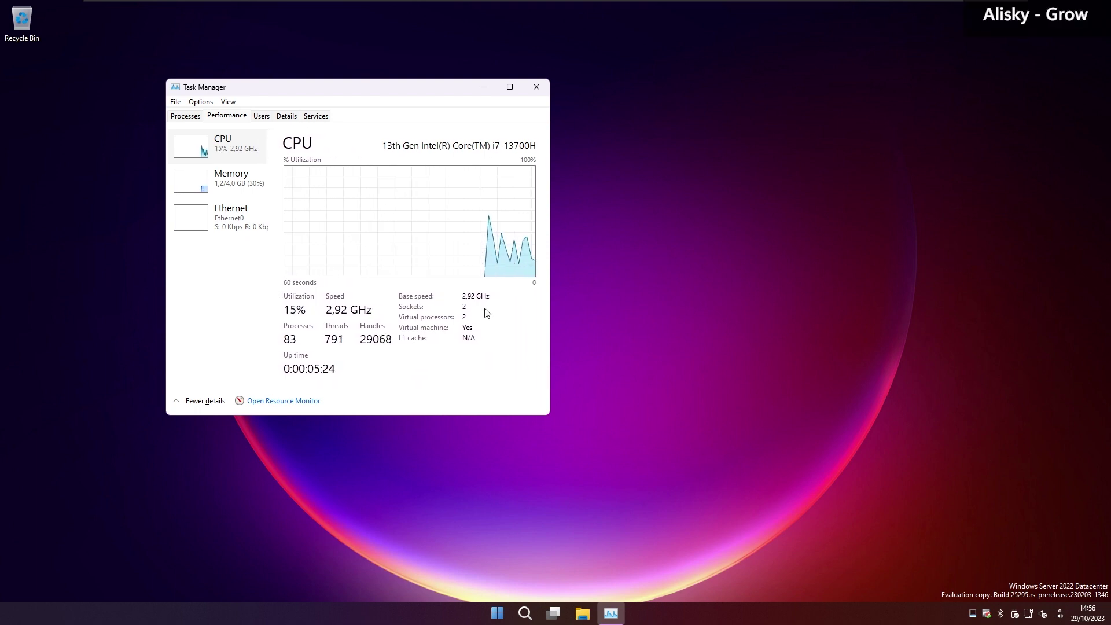
pyautogui.click(536, 87)
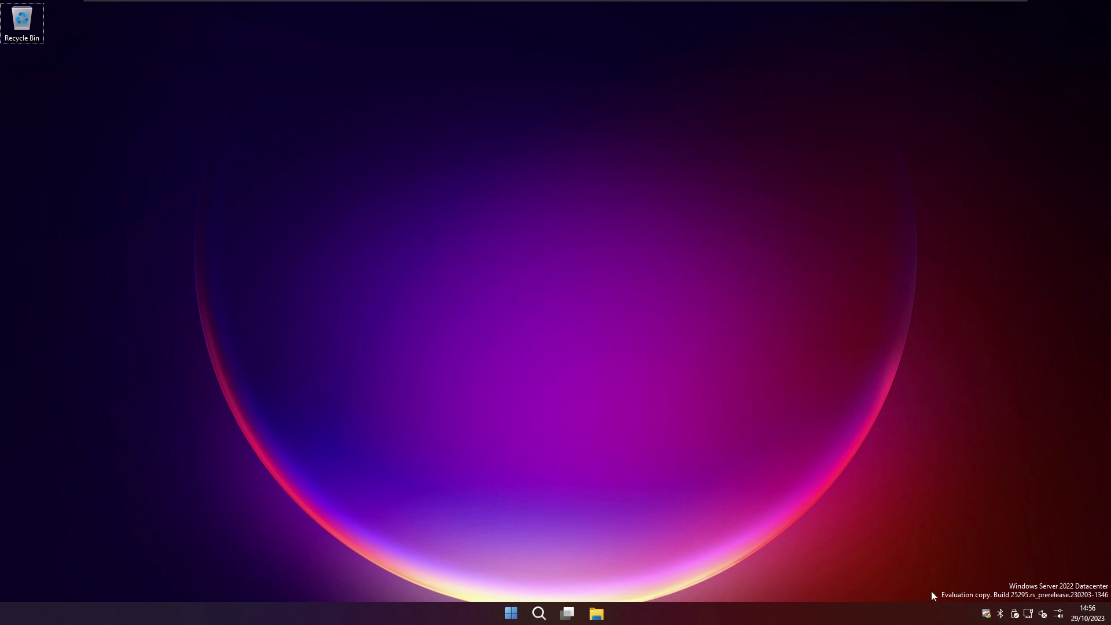
# Step: Reorder the notification area so the hardware removal icon sits before the Bluetooth icon
pyautogui.moveTo(1014, 617); pyautogui.dragTo(992, 579)
pyautogui.rightClick(963, 618)
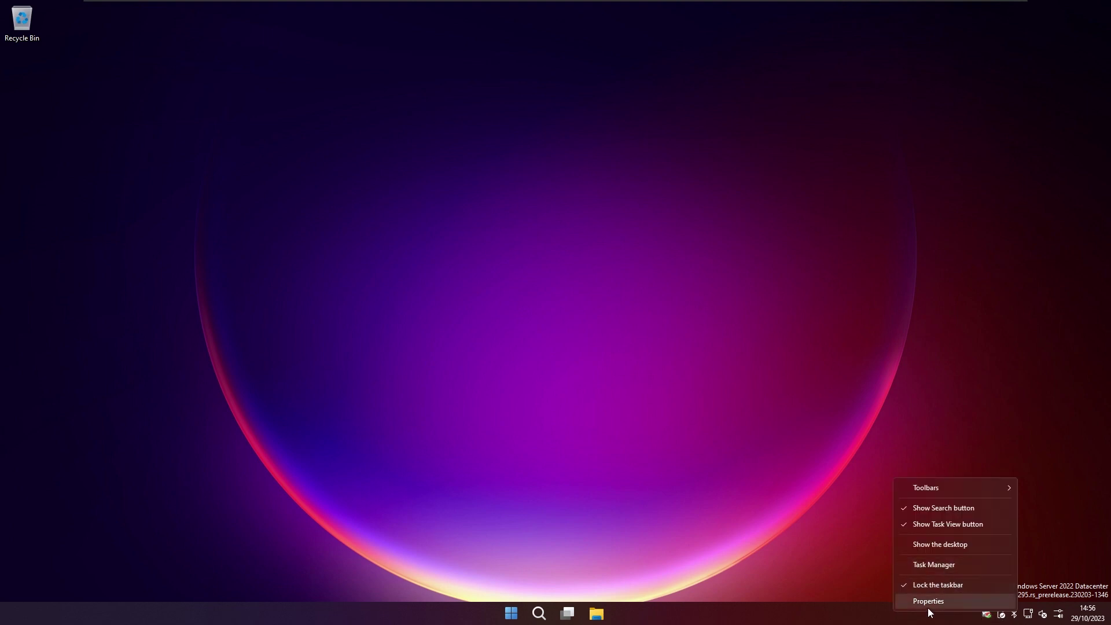
pyautogui.click(800, 547)
# Step: Sign out of the Windows session and sign back in to the same account
pyautogui.press('super')
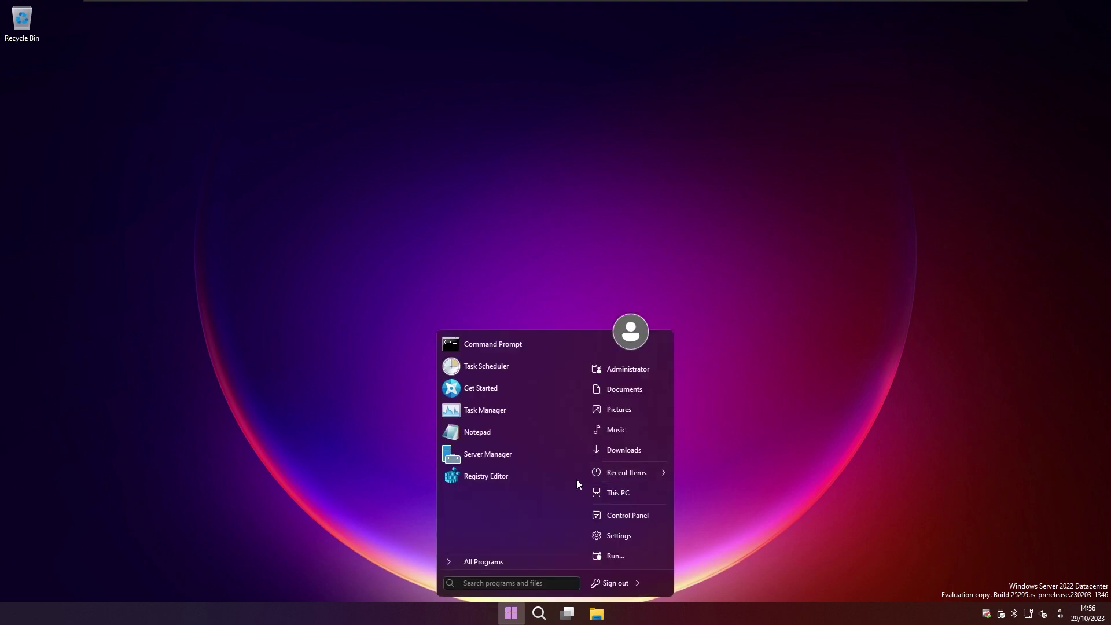
pyautogui.click(615, 583)
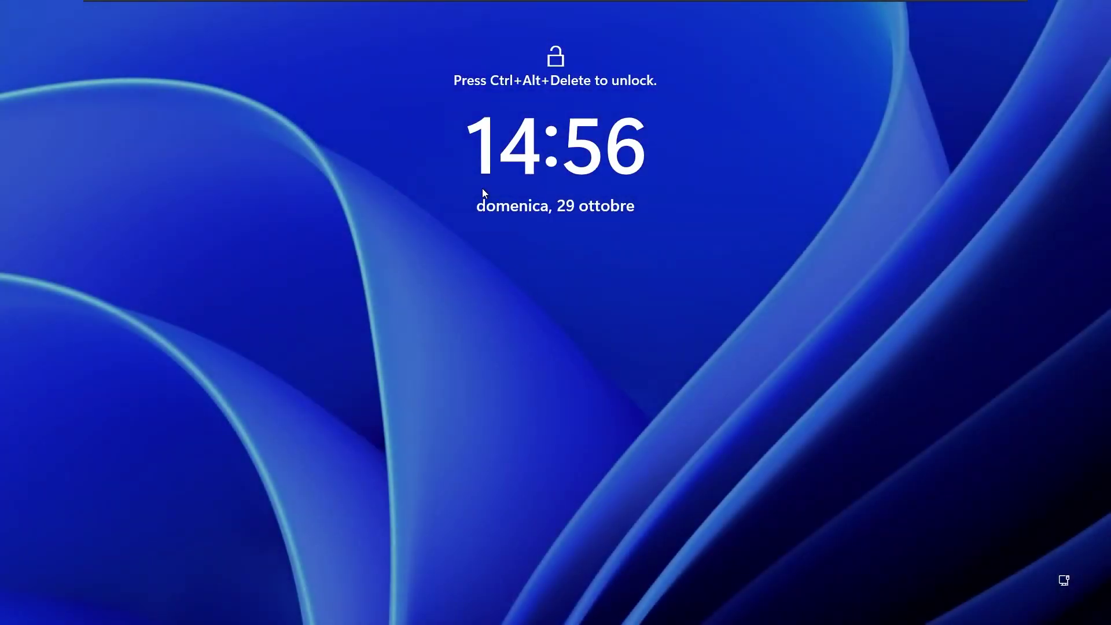
pyautogui.hotkey('ctrl', 'alt', 'Delete')
pyautogui.press('Return')
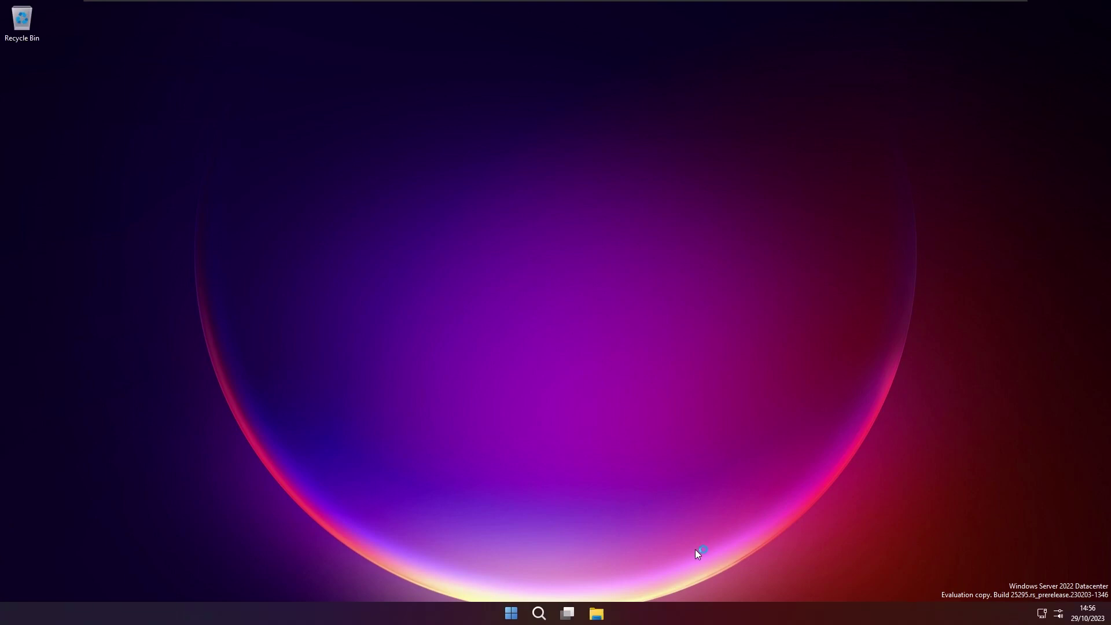
# Step: Display the Start menu's session and power options
pyautogui.press('super')
pyautogui.click(637, 583)
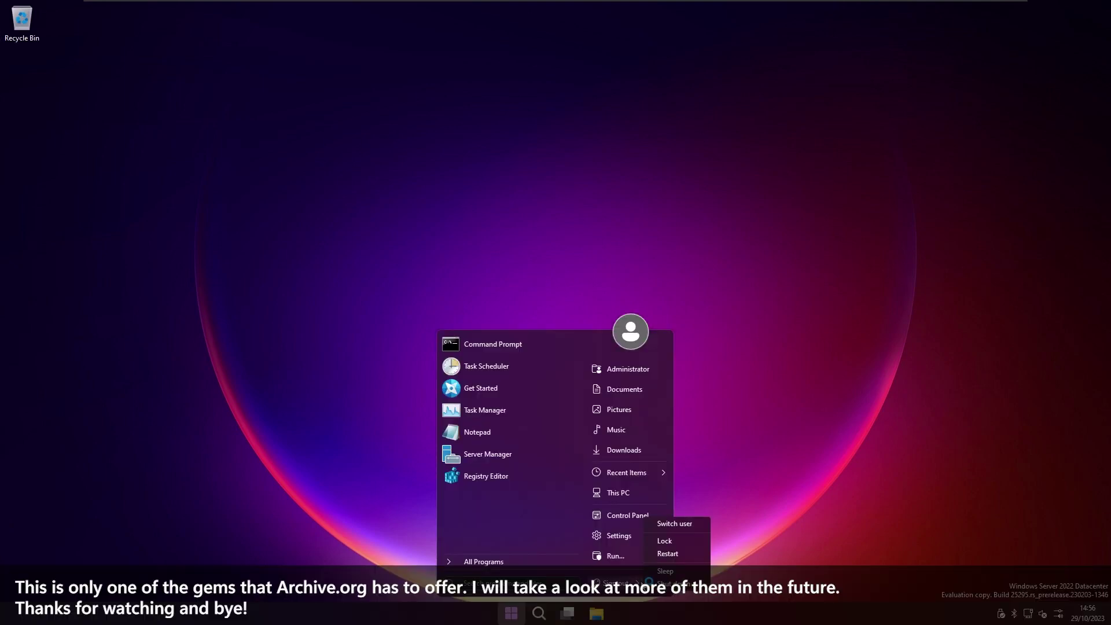